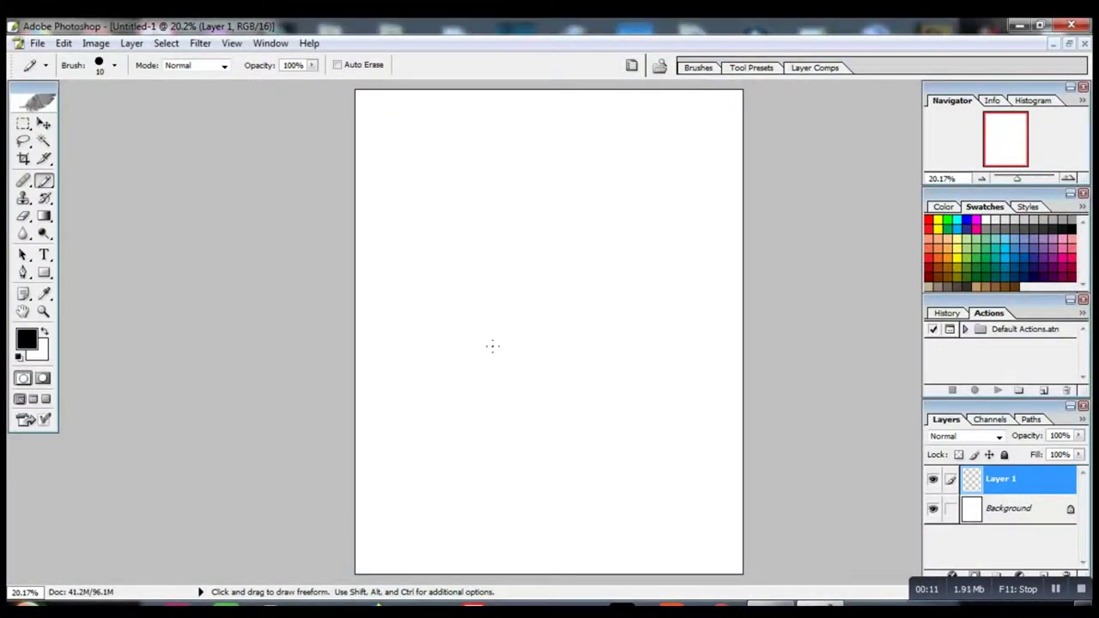
mouse_move(482, 328)
mouse_down()
mouse_move(520, 344)
mouse_move(564, 337)
mouse_move(580, 297)
mouse_up()
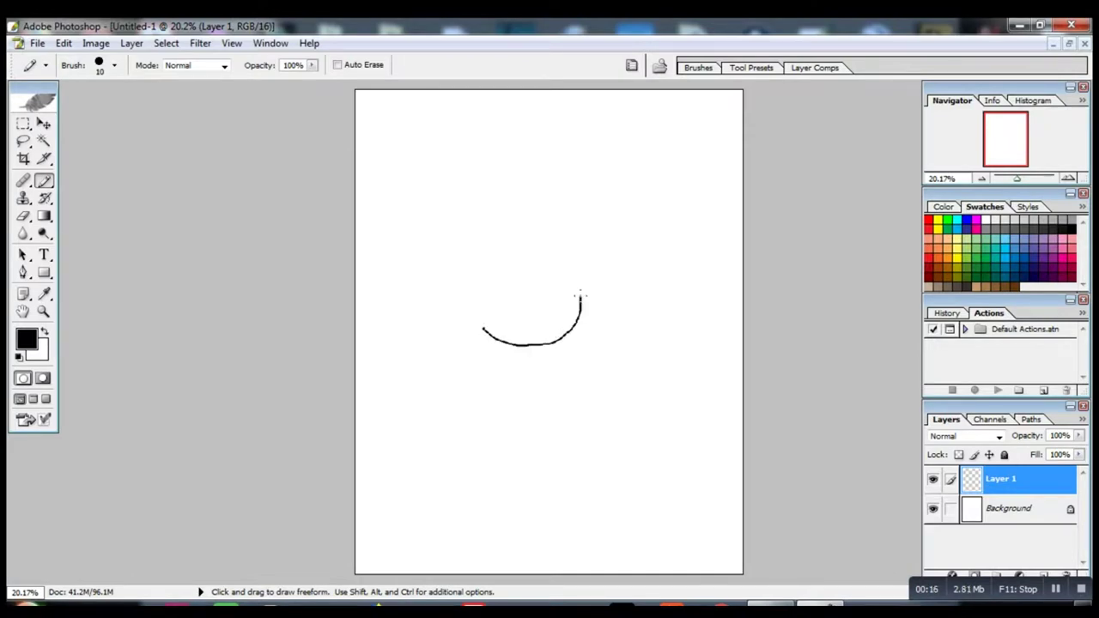
drag(481, 333, 461, 285)
click(63, 43)
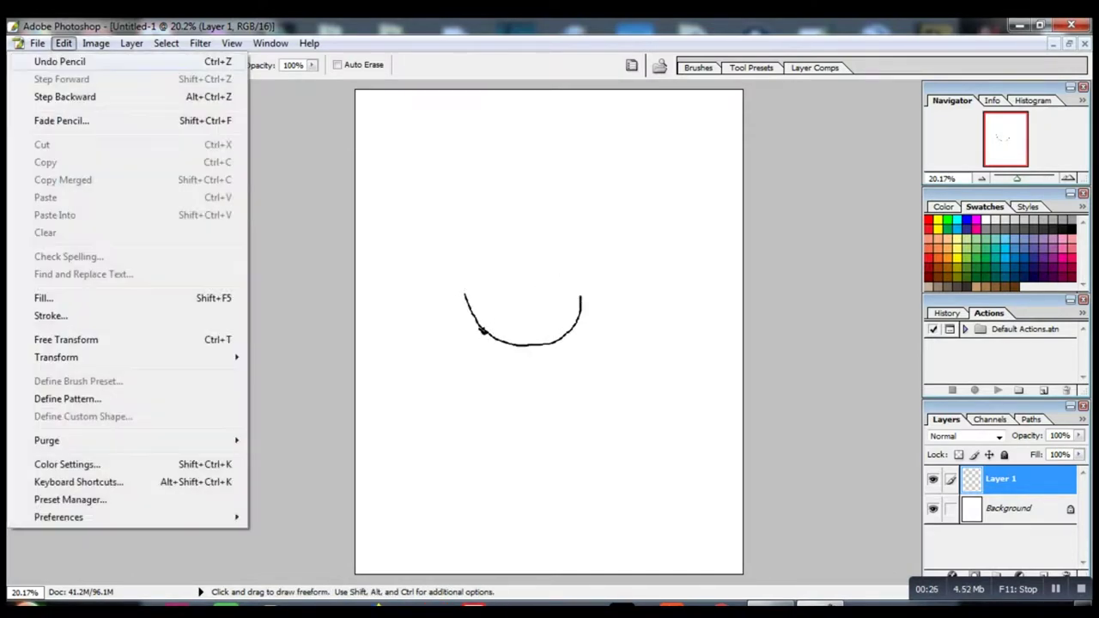
click(65, 53)
click(64, 43)
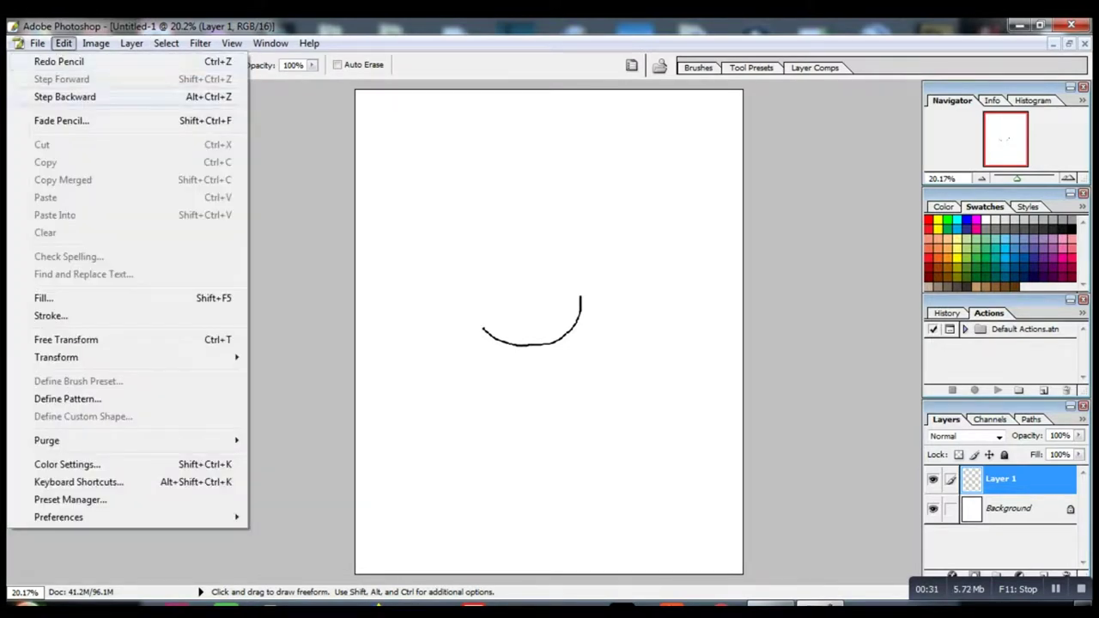
click(69, 96)
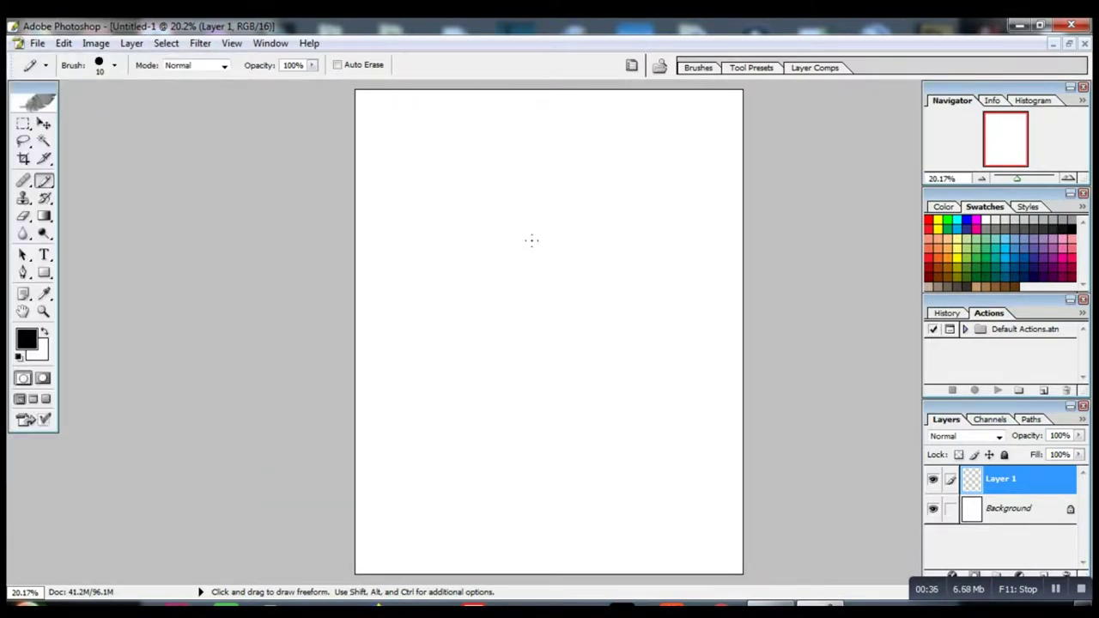
Draw the vase-shaped flower bud in black with the Pencil, giving it a scalloped, folded rim and a wavy inner edge.
mouse_move(482, 329)
mouse_down()
mouse_move(531, 347)
mouse_move(587, 318)
mouse_move(574, 226)
mouse_move(584, 195)
mouse_up()
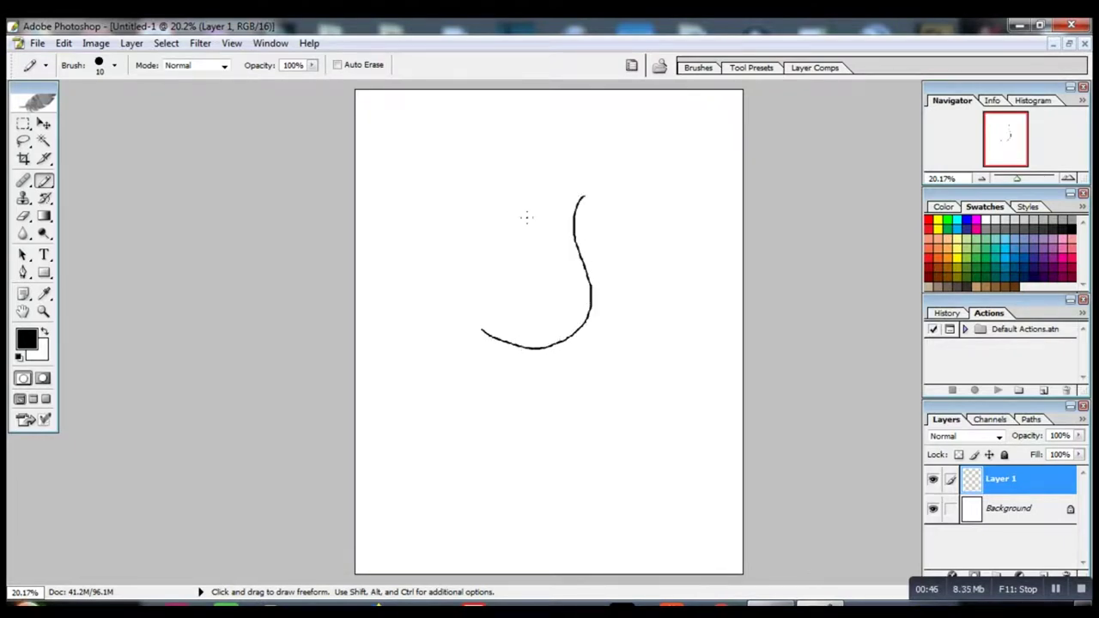
mouse_move(478, 327)
mouse_down()
mouse_move(475, 302)
mouse_move(503, 230)
mouse_move(480, 205)
mouse_move(470, 217)
mouse_move(469, 203)
mouse_move(493, 179)
mouse_move(525, 177)
mouse_move(545, 196)
mouse_move(543, 309)
mouse_up()
mouse_move(583, 197)
mouse_down()
mouse_move(594, 188)
mouse_move(582, 176)
mouse_move(535, 162)
mouse_move(512, 177)
mouse_up()
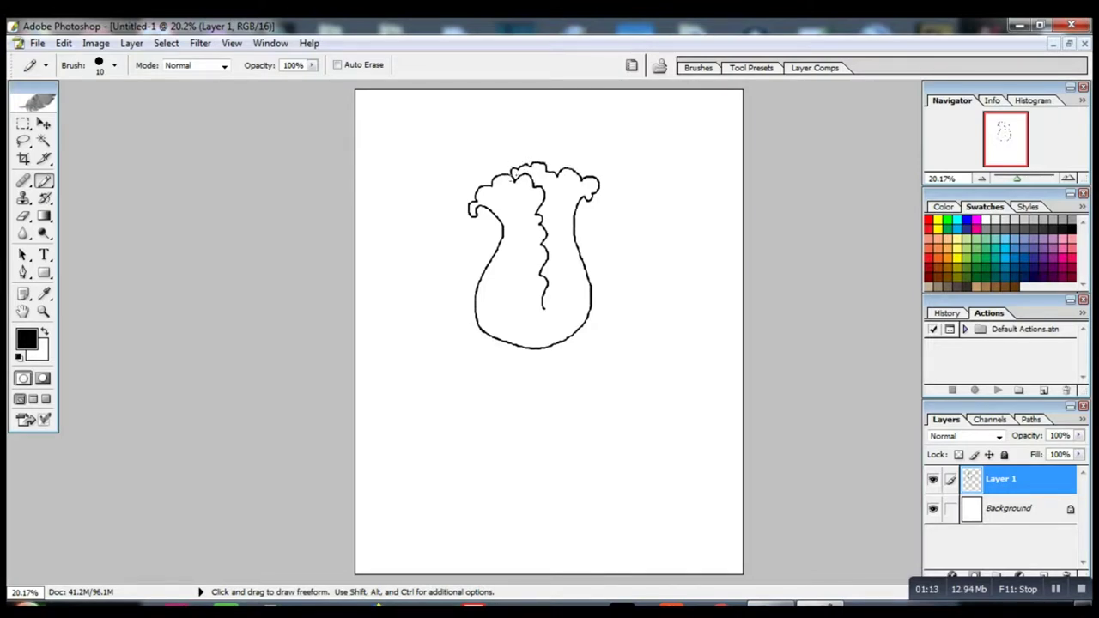
drag(589, 186, 537, 217)
drag(541, 307, 551, 315)
Draw ruffled, curling lower petals on both sides of the bud and a small one beneath its base.
mouse_move(478, 286)
mouse_down()
mouse_move(435, 280)
mouse_move(421, 316)
mouse_move(438, 328)
mouse_move(454, 379)
mouse_move(484, 379)
mouse_move(489, 366)
mouse_move(477, 369)
mouse_move(508, 346)
mouse_move(459, 319)
mouse_move(455, 304)
mouse_move(477, 310)
mouse_move(482, 283)
mouse_up()
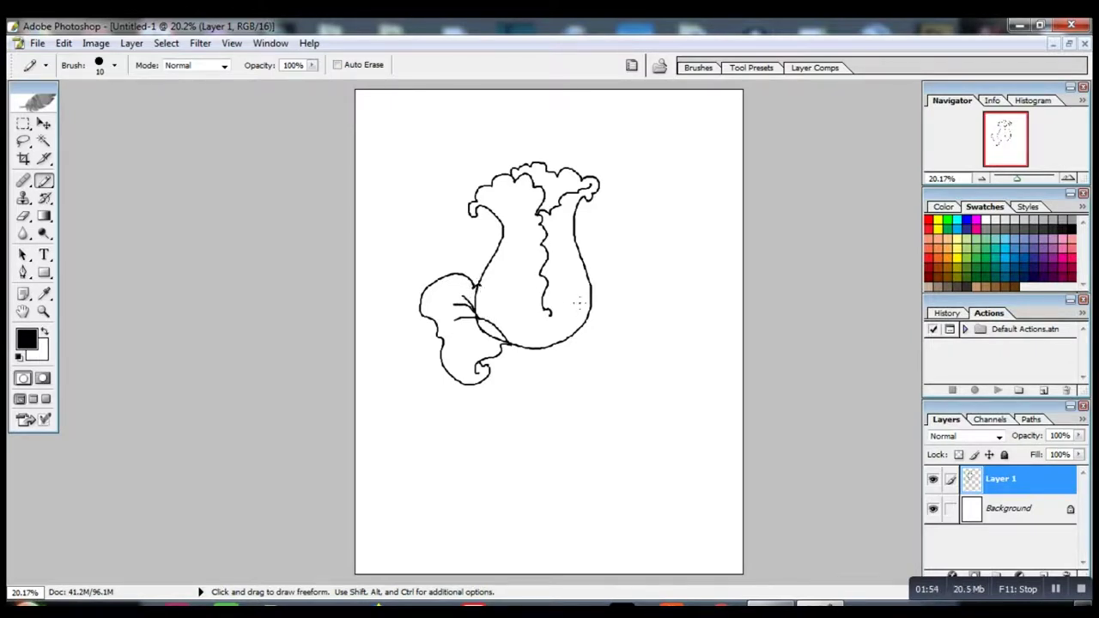
mouse_move(590, 288)
mouse_down()
mouse_move(609, 265)
mouse_move(643, 294)
mouse_move(630, 353)
mouse_move(600, 383)
mouse_move(578, 380)
mouse_move(577, 360)
mouse_move(585, 367)
mouse_move(595, 353)
mouse_move(558, 350)
mouse_move(588, 360)
mouse_move(594, 348)
mouse_move(608, 372)
mouse_up()
mouse_move(589, 316)
mouse_down()
mouse_move(624, 325)
mouse_move(613, 294)
mouse_move(548, 347)
mouse_move(495, 371)
mouse_move(498, 399)
mouse_move(556, 387)
mouse_move(567, 359)
mouse_move(529, 347)
mouse_move(529, 368)
mouse_up()
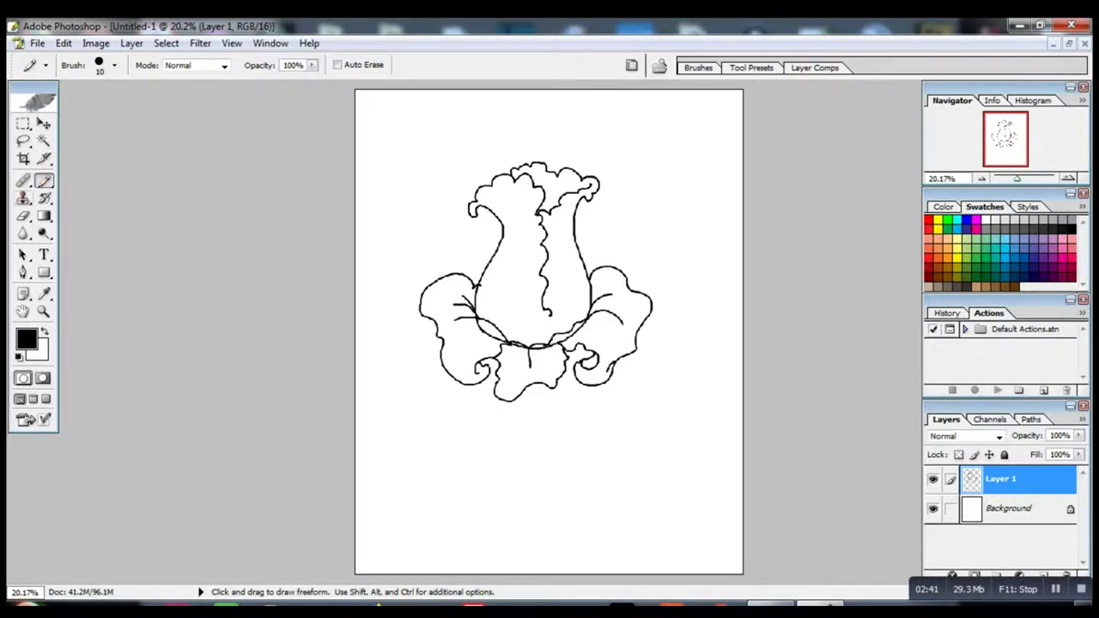
Erase the overlapping lines at the bud's base and redraw the inner petal edges and side contours with the Pencil.
drag(23, 216, 64, 214)
mouse_move(483, 335)
mouse_down()
mouse_move(546, 347)
mouse_move(582, 326)
mouse_move(558, 342)
mouse_move(492, 320)
mouse_move(508, 302)
mouse_move(556, 326)
mouse_move(526, 335)
mouse_move(563, 326)
mouse_move(578, 314)
mouse_move(567, 268)
mouse_up()
click(44, 181)
drag(493, 314, 511, 254)
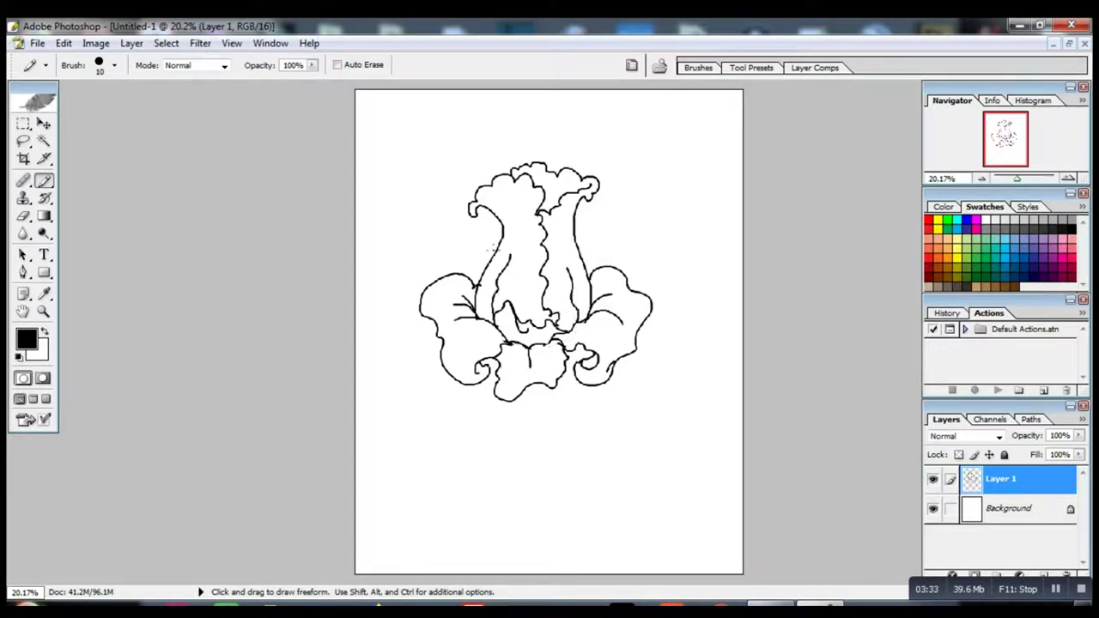
Add fold lines inside the bud and draw a ruffled upper petal behind each side of it with the Pencil.
click(23, 216)
click(86, 215)
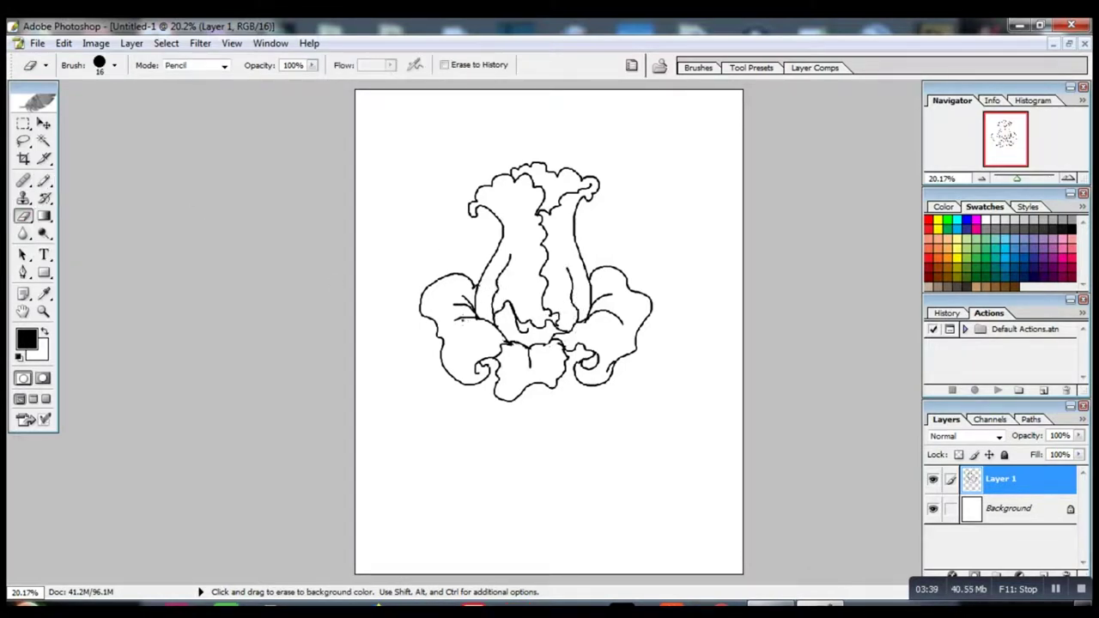
click(44, 181)
mouse_move(476, 205)
mouse_down()
mouse_move(511, 183)
mouse_move(537, 306)
mouse_up()
mouse_move(574, 232)
mouse_down()
mouse_move(594, 219)
mouse_move(627, 225)
mouse_move(639, 271)
mouse_move(629, 292)
mouse_move(623, 250)
mouse_move(596, 235)
mouse_up()
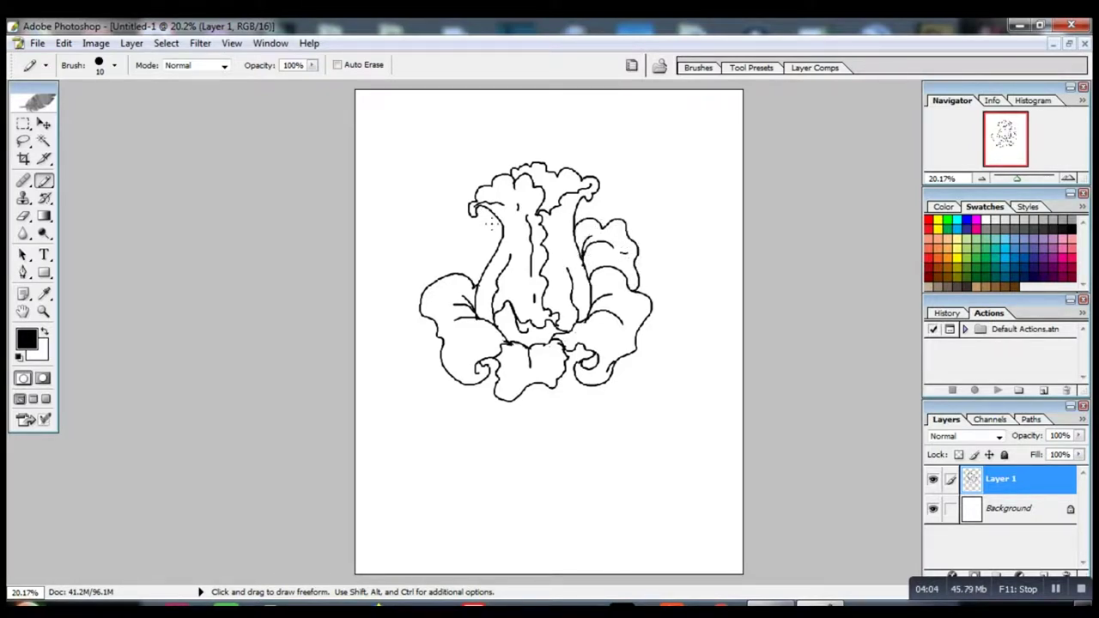
mouse_move(503, 225)
mouse_down()
mouse_move(453, 233)
mouse_move(433, 268)
mouse_move(440, 277)
mouse_up()
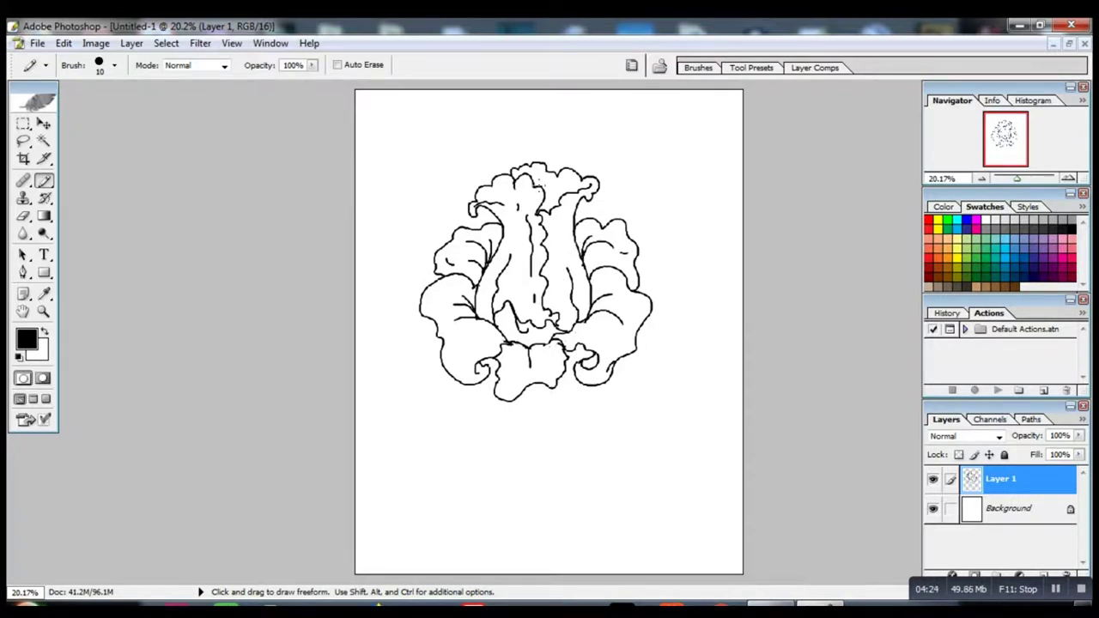
Draw a curled plume rising from the bud's rim, clean up its overlap with the Eraser, and add its inner line.
mouse_move(548, 213)
mouse_down()
mouse_move(550, 146)
mouse_move(535, 134)
mouse_move(550, 125)
mouse_move(536, 109)
mouse_move(507, 136)
mouse_move(539, 168)
mouse_up()
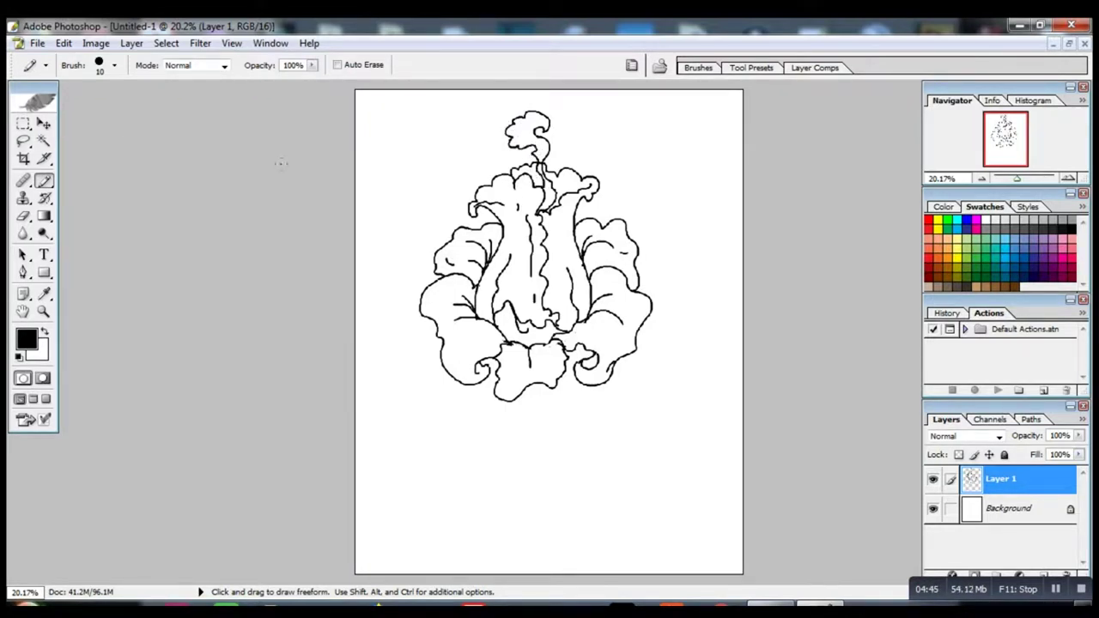
click(23, 215)
click(73, 214)
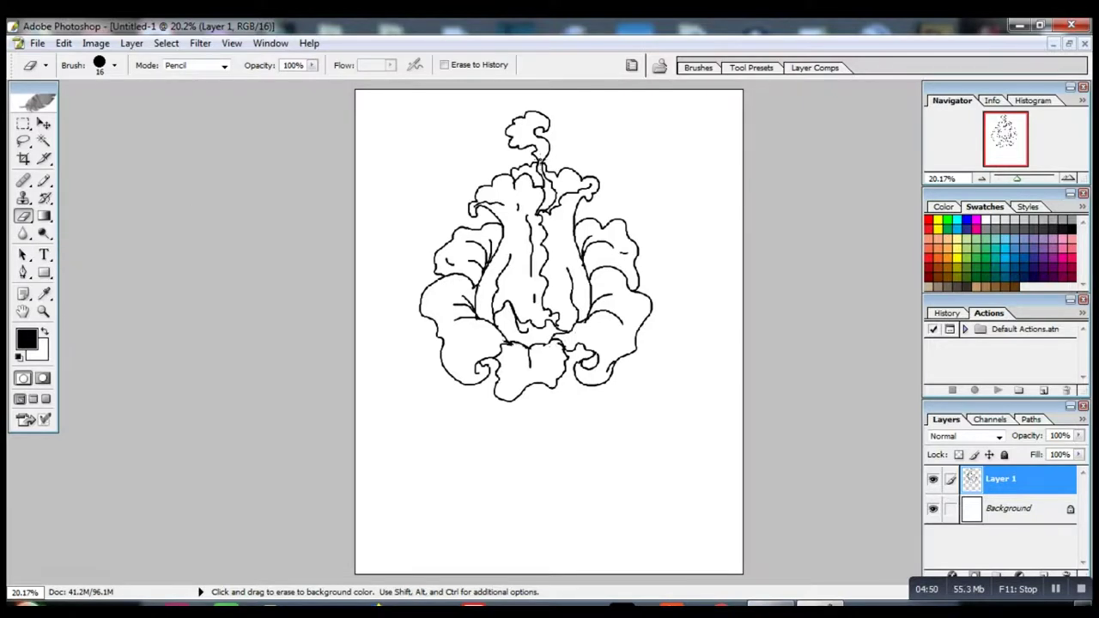
click(43, 182)
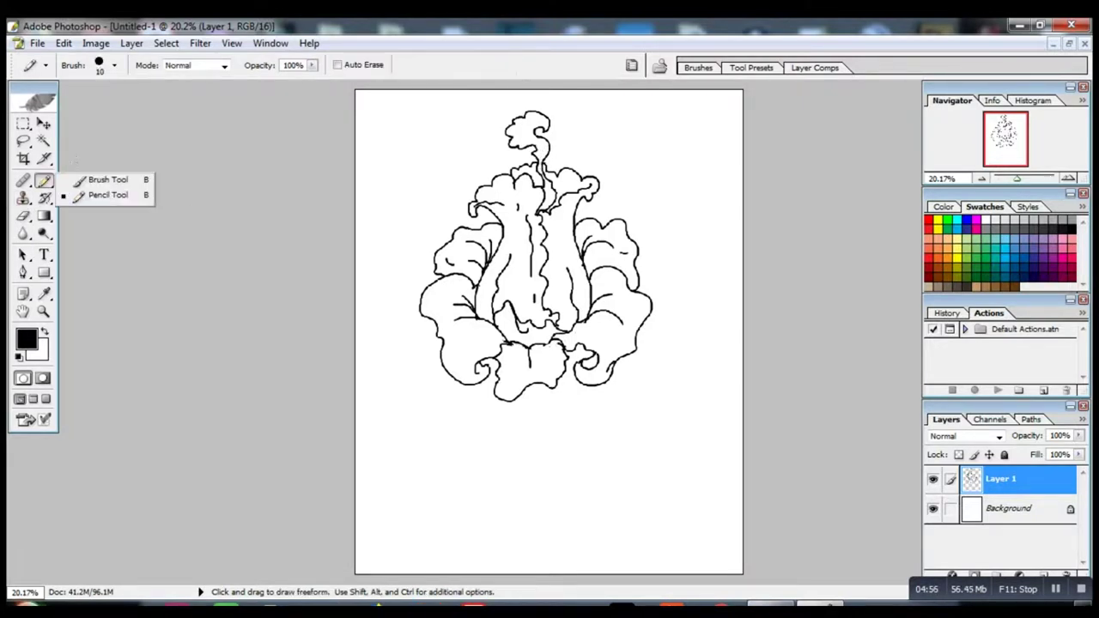
mouse_move(542, 134)
mouse_down()
mouse_move(536, 126)
mouse_move(525, 140)
mouse_up()
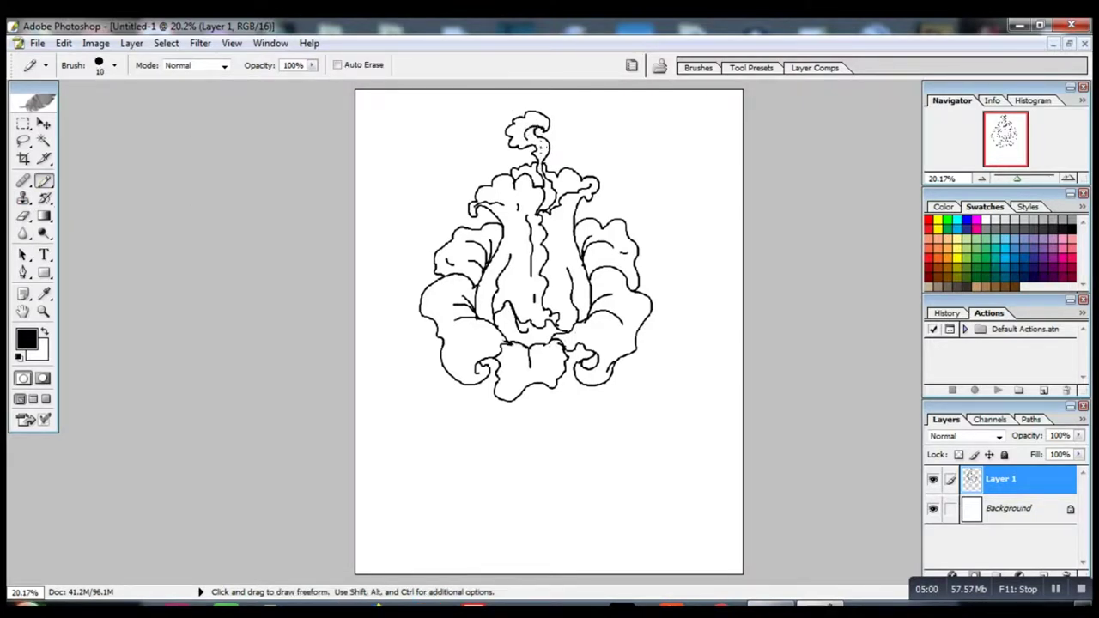
Add short detail strokes to the bud's side and beside the curls of the lower petals.
drag(584, 315, 582, 287)
drag(481, 383, 495, 386)
drag(564, 381, 570, 359)
Draw a curled scroll leaf extending from each side of the flower and add inner vein lines.
mouse_move(432, 273)
mouse_down()
mouse_move(411, 230)
mouse_move(391, 229)
mouse_up()
mouse_move(443, 273)
mouse_down()
mouse_move(424, 217)
mouse_move(391, 215)
mouse_move(372, 246)
mouse_move(375, 275)
mouse_move(426, 280)
mouse_move(383, 244)
mouse_move(383, 282)
mouse_move(364, 273)
mouse_move(400, 235)
mouse_move(424, 259)
mouse_move(424, 230)
mouse_move(385, 269)
mouse_up()
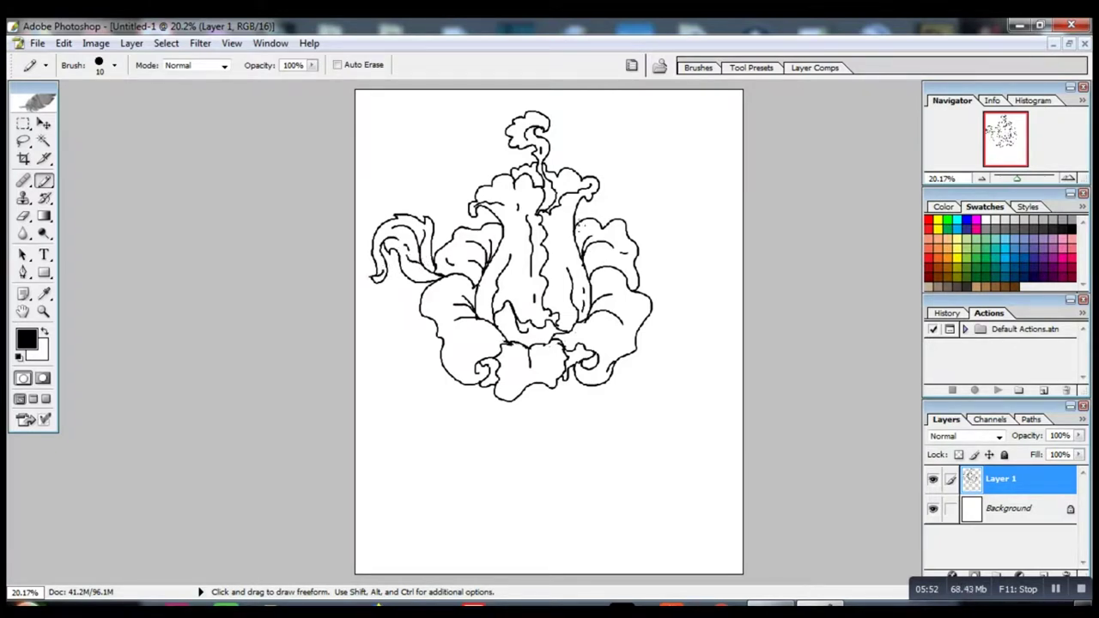
mouse_move(576, 225)
mouse_down()
mouse_move(637, 197)
mouse_move(657, 169)
mouse_move(644, 157)
mouse_move(644, 175)
mouse_move(630, 179)
mouse_move(620, 163)
mouse_move(636, 142)
mouse_move(672, 136)
mouse_move(685, 157)
mouse_move(666, 202)
mouse_move(599, 229)
mouse_up()
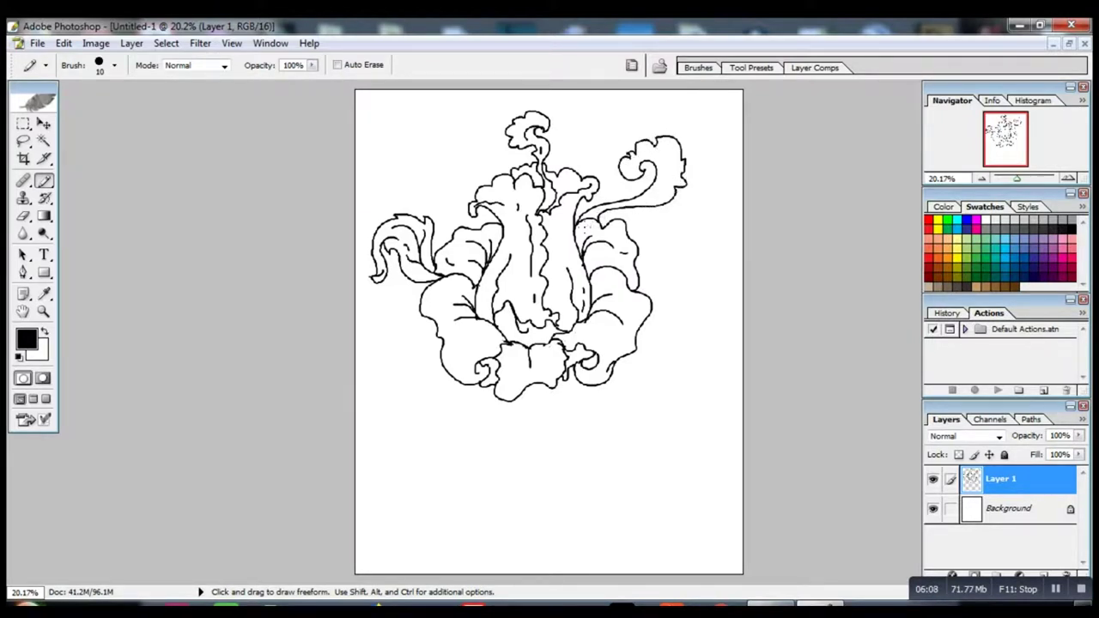
mouse_move(642, 161)
mouse_down()
mouse_move(668, 158)
mouse_move(661, 191)
mouse_up()
Draw the stem below the flower and a large, veined leaf branching off its right side.
mouse_move(522, 394)
mouse_down()
mouse_move(529, 460)
mouse_move(542, 417)
mouse_move(541, 477)
mouse_up()
mouse_move(551, 448)
mouse_down()
mouse_move(571, 437)
mouse_move(542, 452)
mouse_move(644, 364)
mouse_move(671, 365)
mouse_move(675, 397)
mouse_move(650, 460)
mouse_move(592, 477)
mouse_move(567, 473)
mouse_move(551, 453)
mouse_move(571, 429)
mouse_move(629, 416)
mouse_move(658, 374)
mouse_move(646, 354)
mouse_up()
mouse_move(577, 426)
mouse_down()
mouse_move(608, 425)
mouse_move(596, 416)
mouse_move(580, 432)
mouse_move(622, 441)
mouse_move(643, 458)
mouse_up()
mouse_move(620, 418)
mouse_down()
mouse_move(657, 421)
mouse_move(668, 408)
mouse_move(632, 395)
mouse_move(656, 401)
mouse_up()
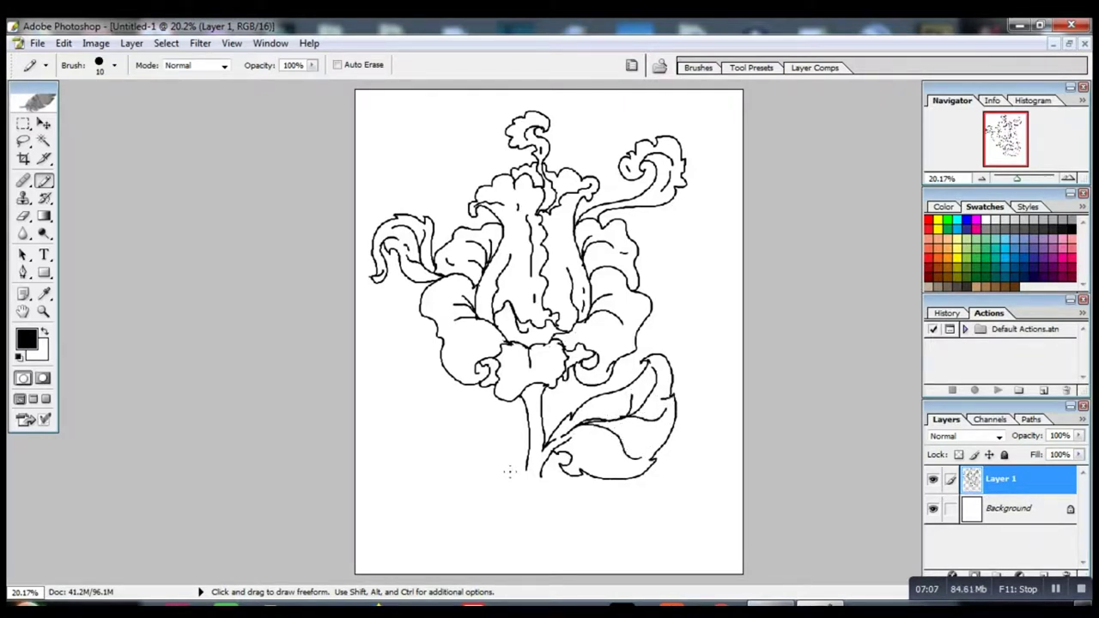
Extend the stem downward and draw a spiral leaf with inner veins on its left side.
drag(533, 430, 535, 444)
mouse_move(527, 481)
mouse_down()
mouse_move(481, 473)
mouse_move(454, 446)
mouse_move(468, 455)
mouse_move(486, 441)
mouse_move(469, 413)
mouse_move(447, 405)
mouse_move(405, 465)
mouse_move(414, 486)
mouse_move(513, 479)
mouse_move(502, 493)
mouse_move(525, 492)
mouse_move(513, 540)
mouse_move(550, 482)
mouse_move(563, 486)
mouse_move(527, 526)
mouse_up()
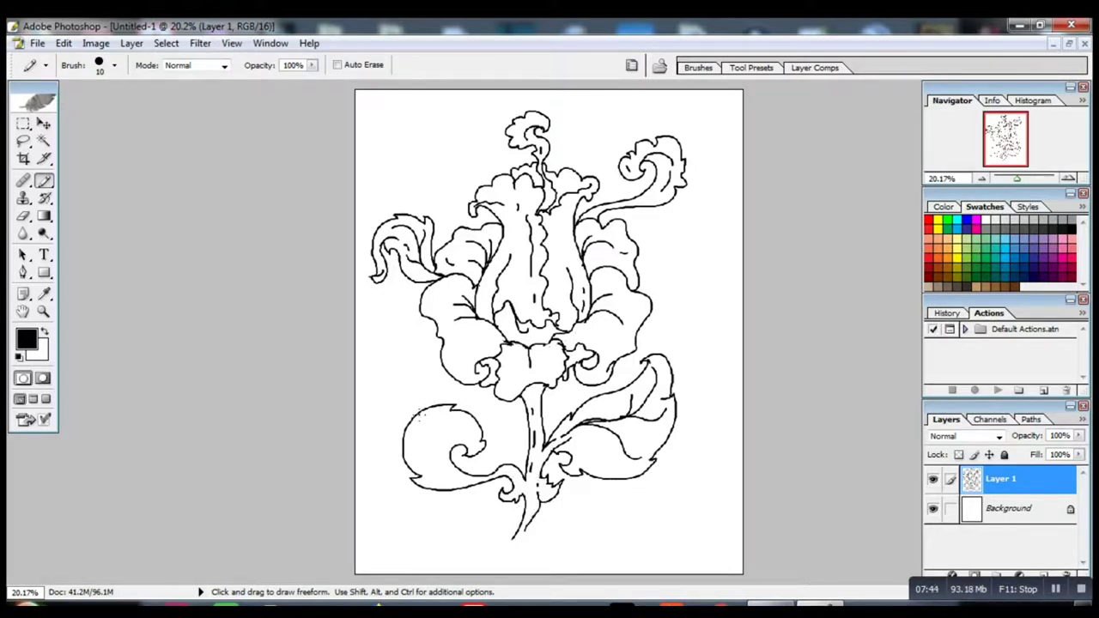
mouse_move(419, 414)
mouse_down()
mouse_move(417, 462)
mouse_move(455, 481)
mouse_move(464, 433)
mouse_move(470, 448)
mouse_up()
drag(452, 407, 441, 424)
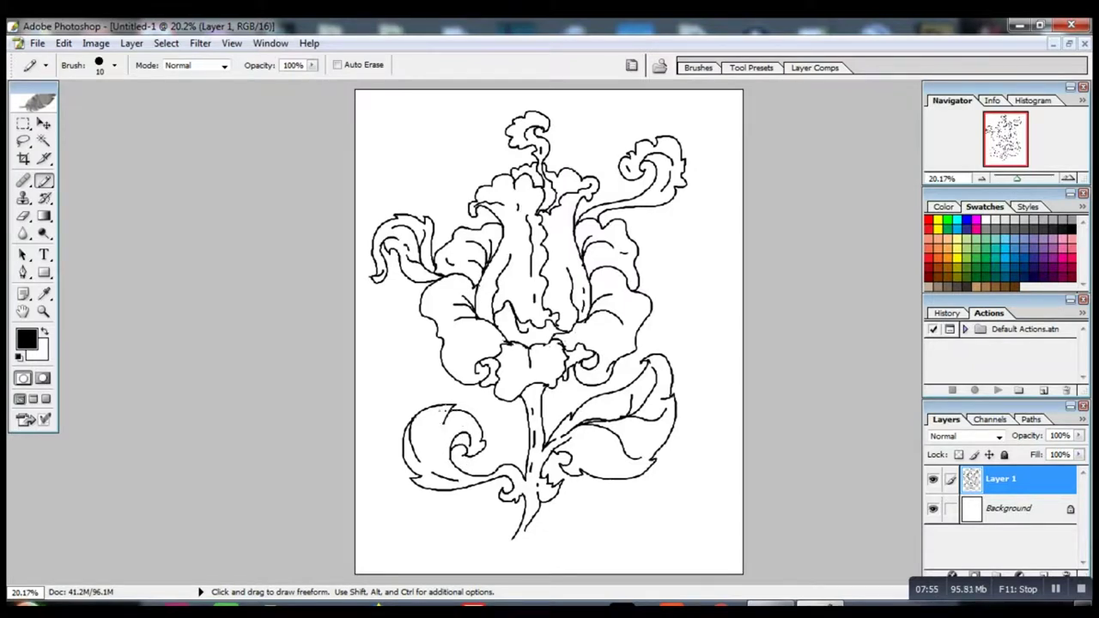
Add short shading strokes to the side petals, the large right leaf and the small petal above the stem.
drag(444, 344, 458, 331)
drag(430, 295, 427, 306)
drag(575, 433, 581, 431)
click(596, 471)
drag(529, 388, 519, 396)
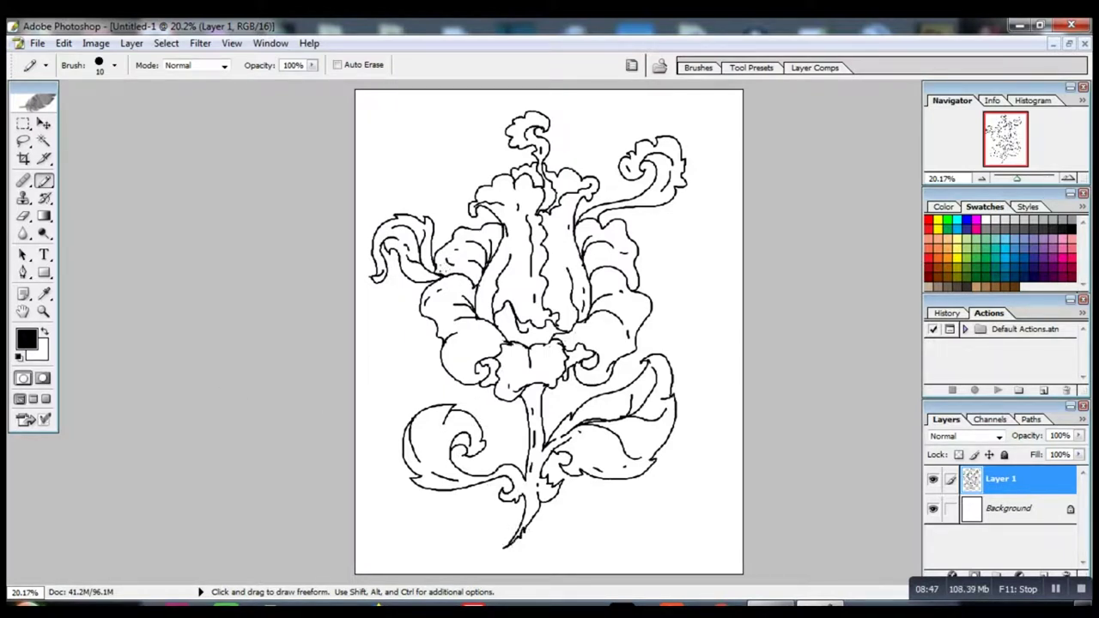
Choose the Brush tool and set the foreground color to bright red.
right_click(44, 181)
click(112, 184)
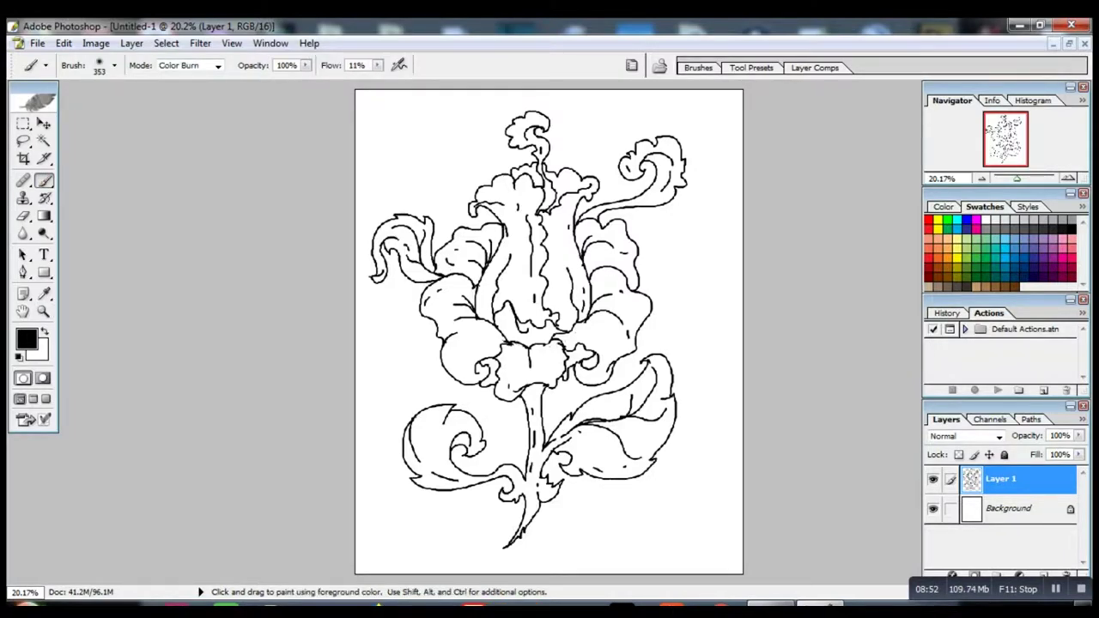
click(27, 339)
click(525, 335)
click(672, 314)
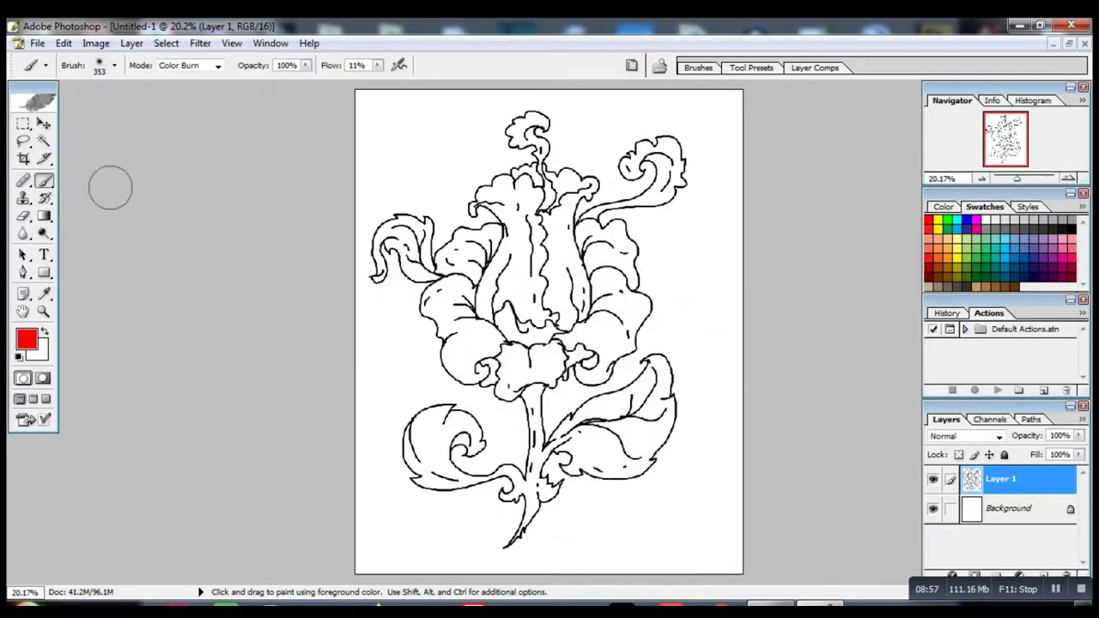
Select the side petals with the Magic Wand and replace the white color swatch with purple.
click(43, 141)
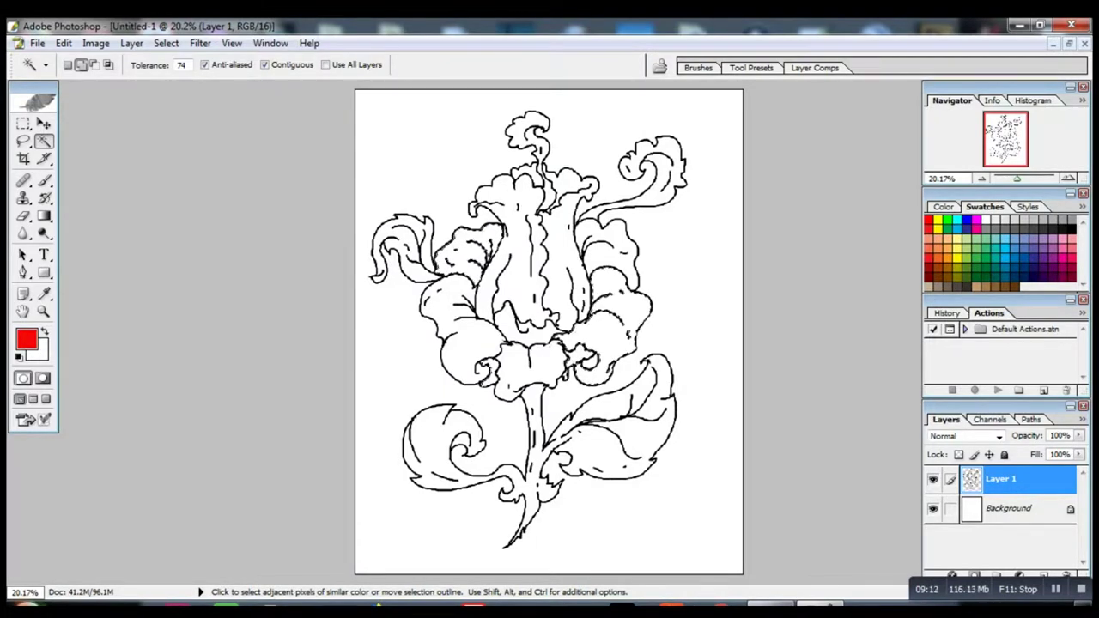
click(45, 331)
click(26, 339)
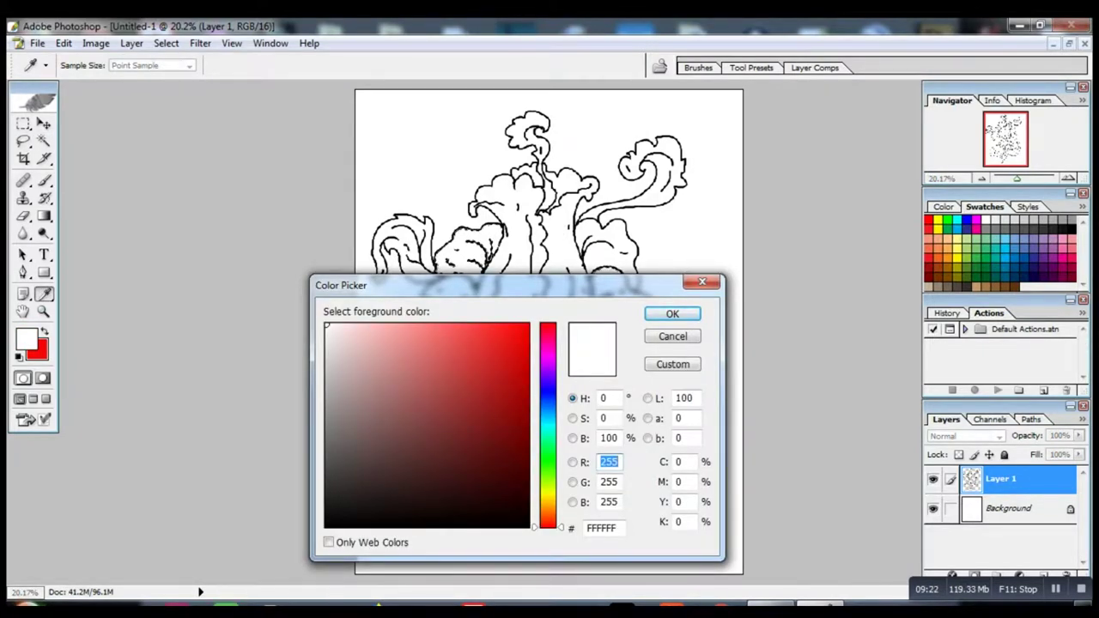
click(548, 366)
click(523, 350)
click(672, 315)
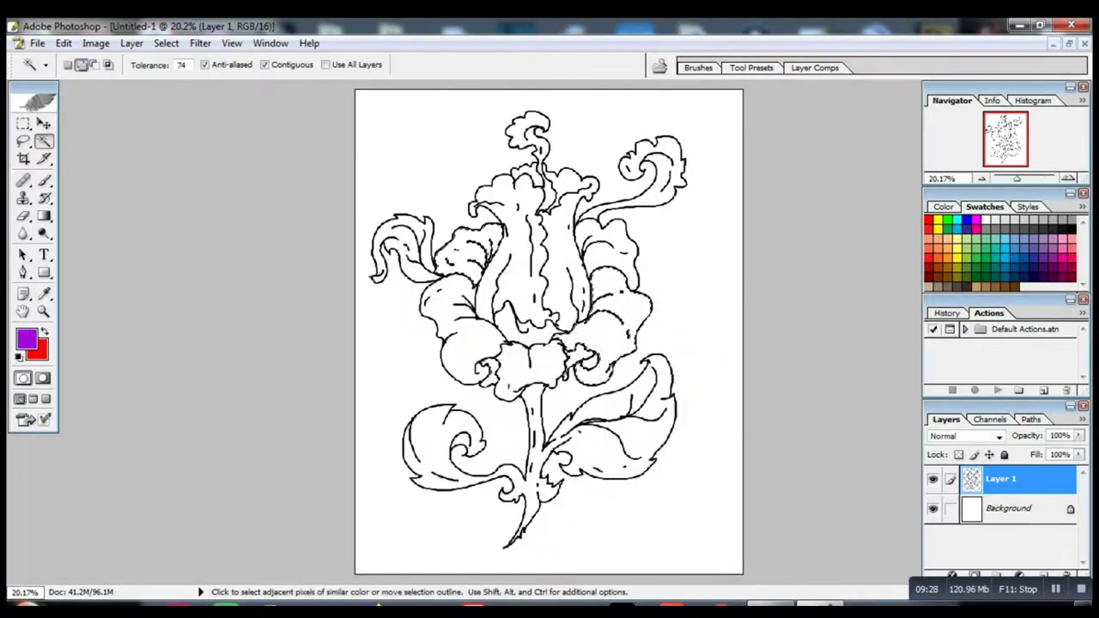
Paint the selected side petals red with the Brush in Color Burn mode.
click(44, 180)
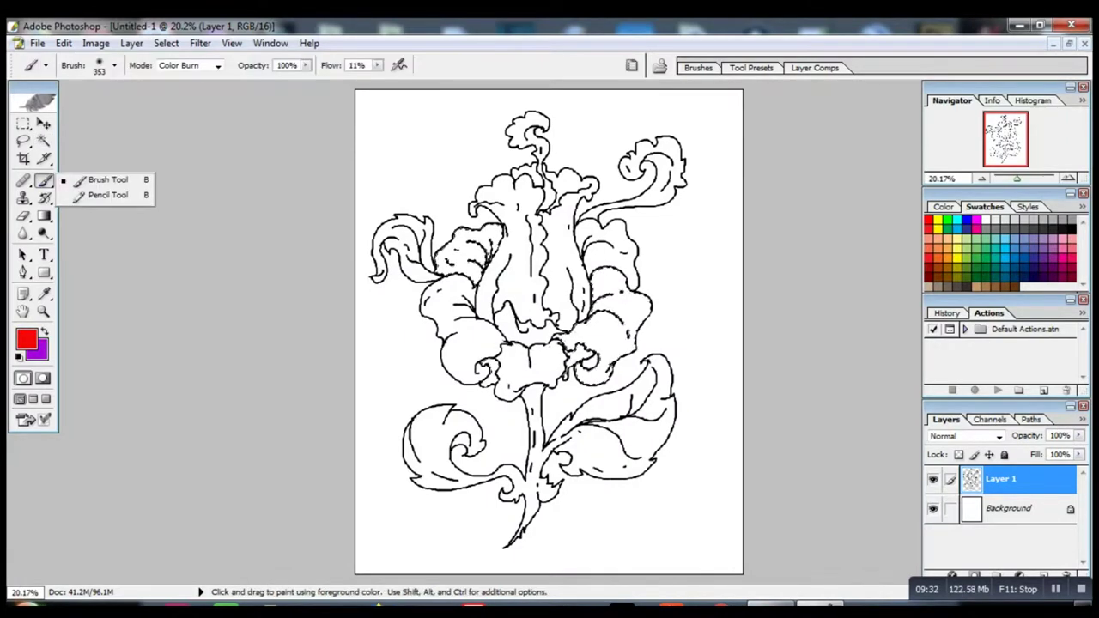
click(107, 180)
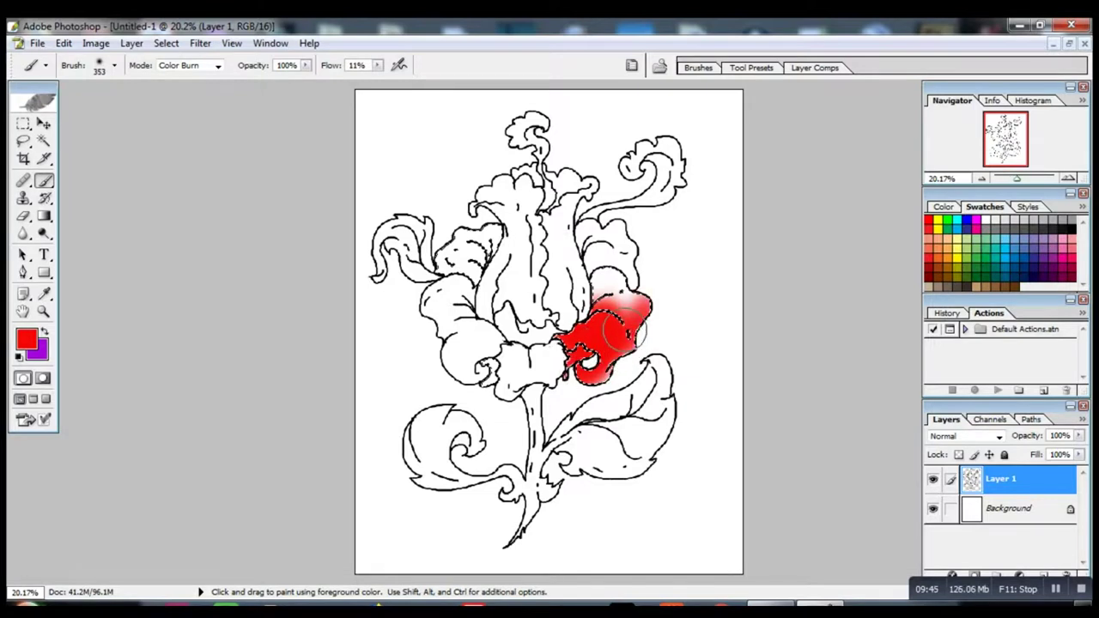
drag(634, 303, 581, 207)
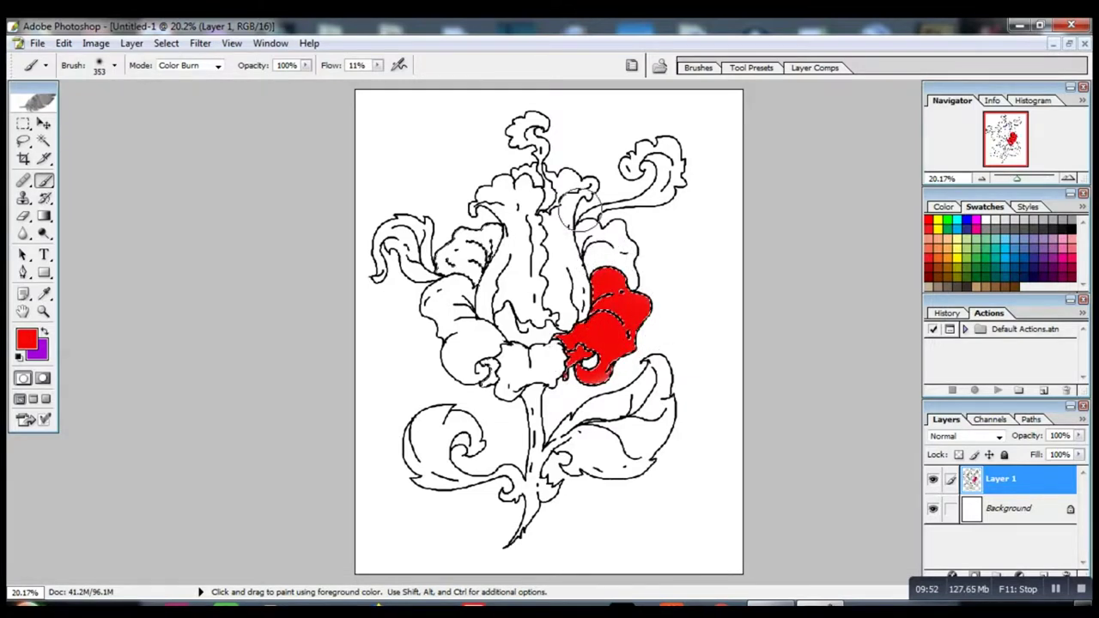
drag(498, 378, 487, 353)
Make purple the foreground color and reduce the brush size to 157 px.
key(x)
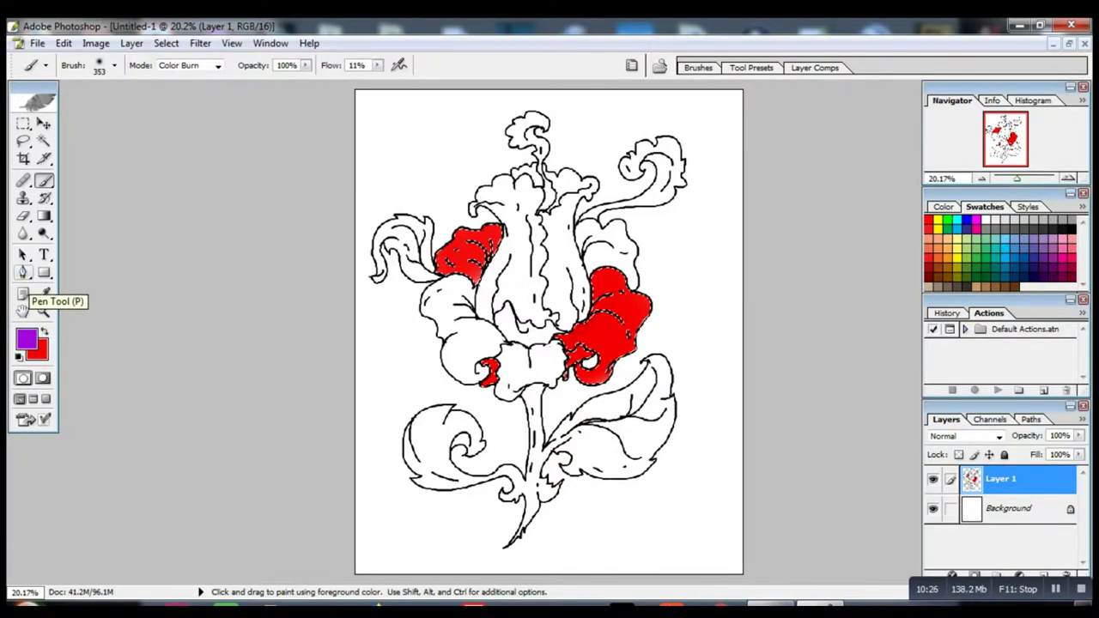
click(114, 66)
mouse_move(161, 108)
mouse_down()
mouse_move(179, 109)
mouse_move(130, 108)
mouse_up()
click(272, 363)
click(114, 65)
key(Return)
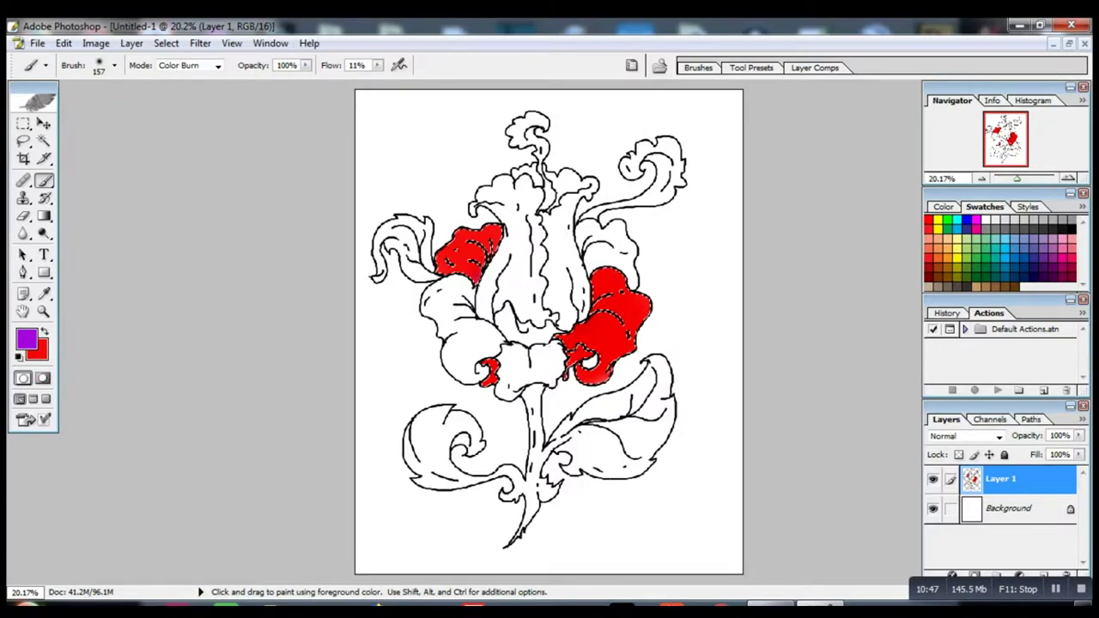
Set the brush flow to 38% and its opacity to 49%.
click(377, 65)
drag(393, 80, 401, 80)
click(474, 267)
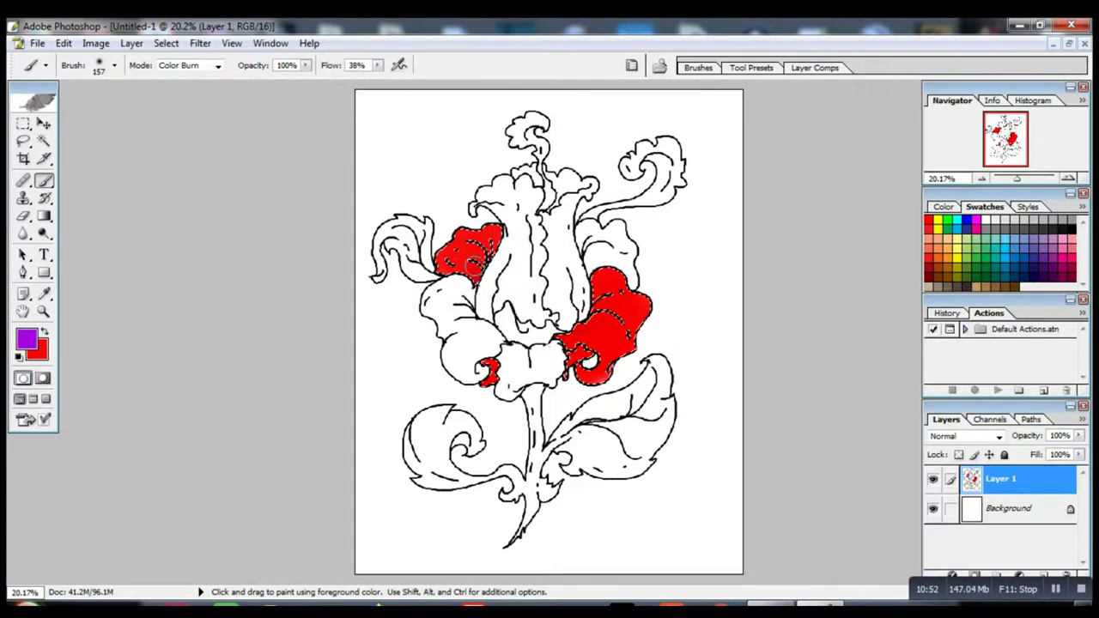
click(305, 65)
drag(311, 79, 264, 79)
click(584, 327)
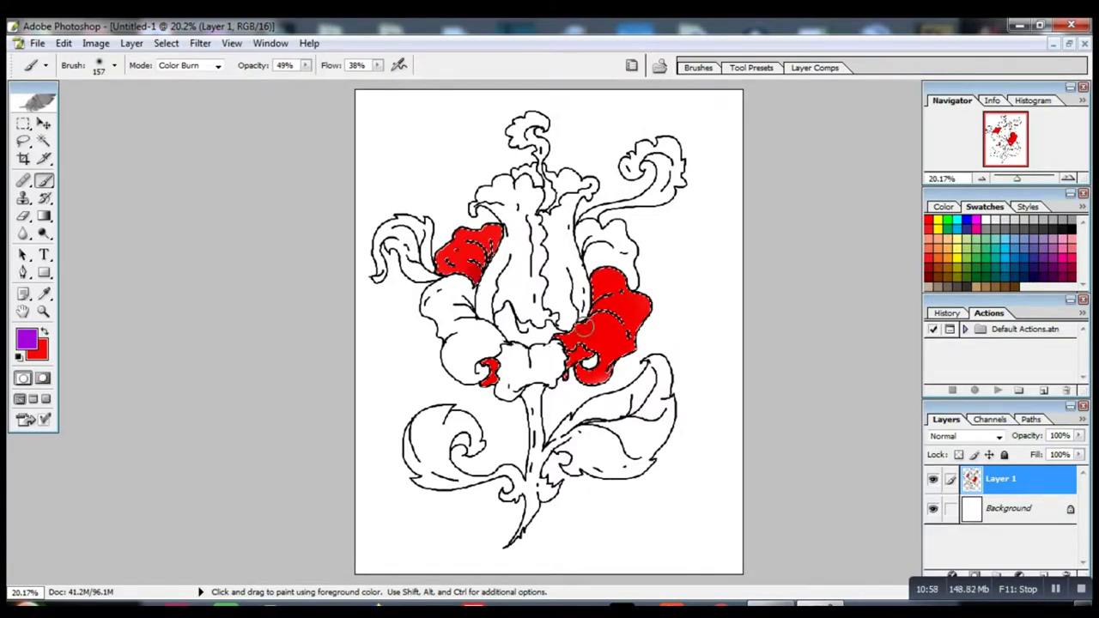
Set the foreground color to pale lilac F2E9F5 and swap it with the red background color.
click(25, 340)
click(331, 329)
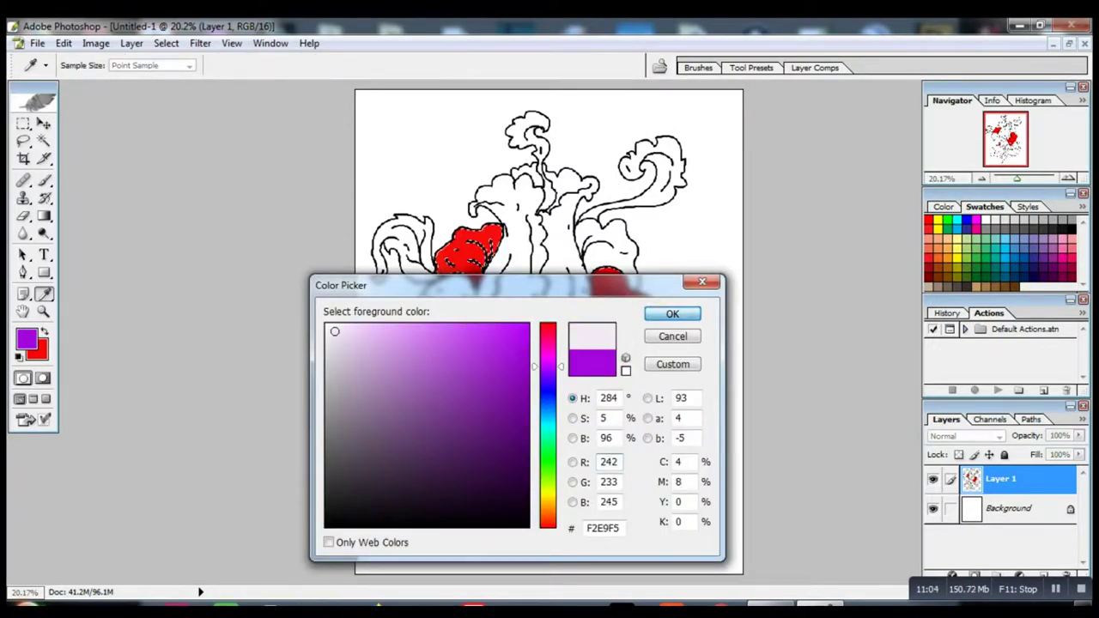
click(670, 311)
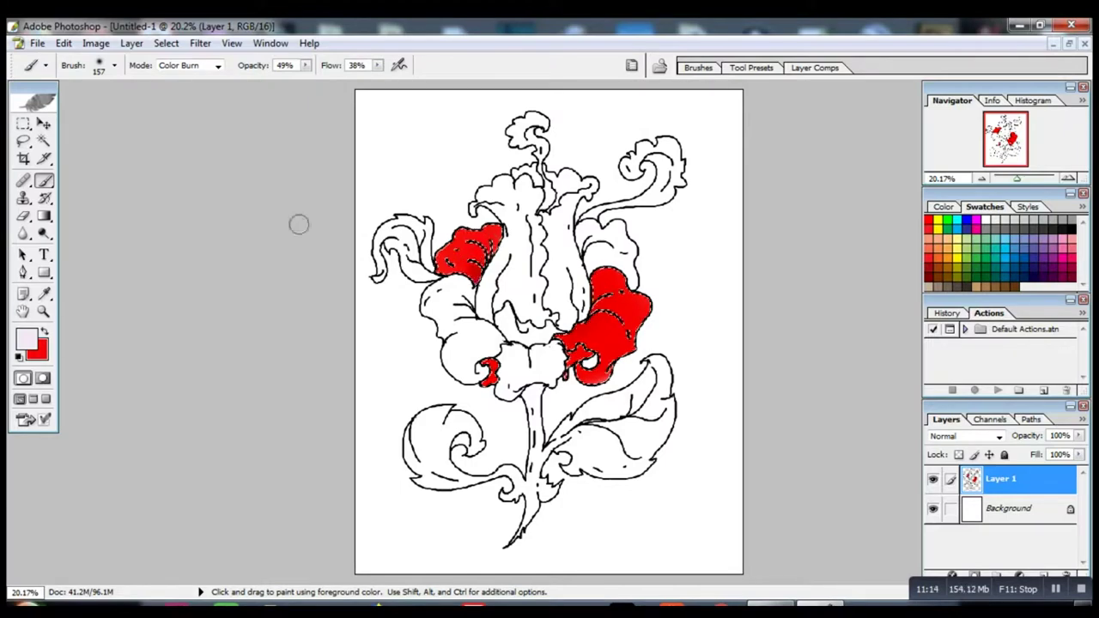
click(45, 332)
click(27, 340)
click(709, 283)
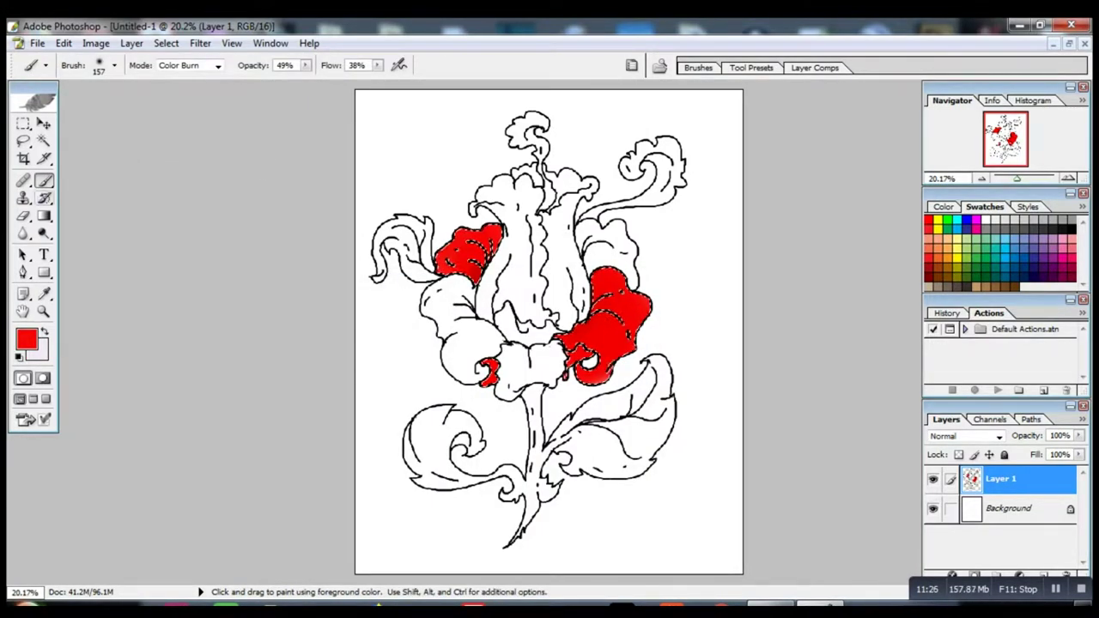
click(45, 180)
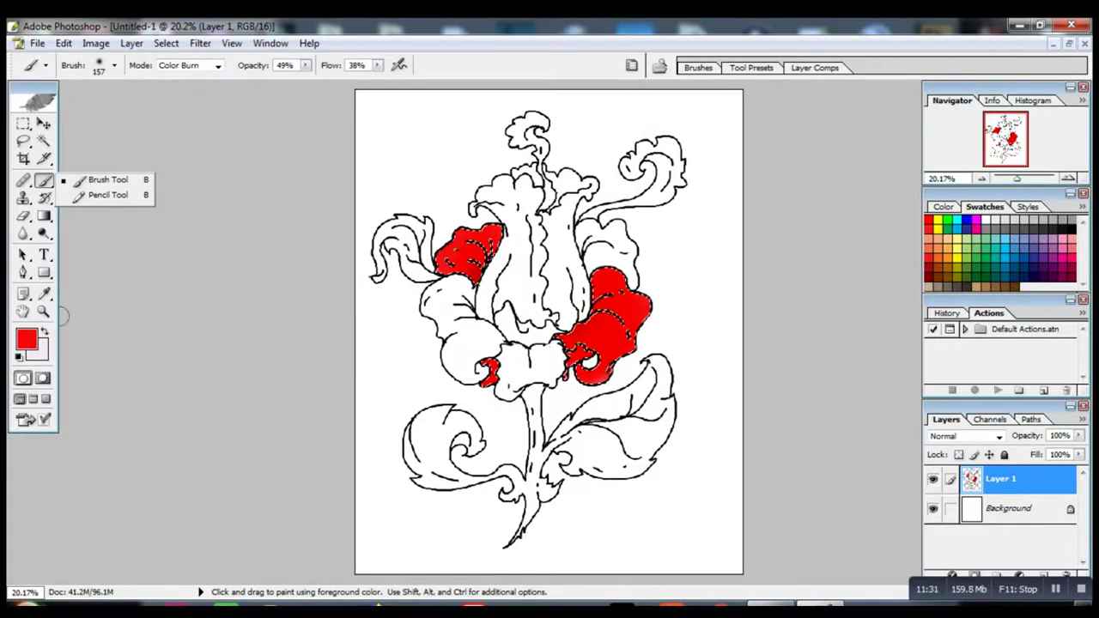
click(95, 262)
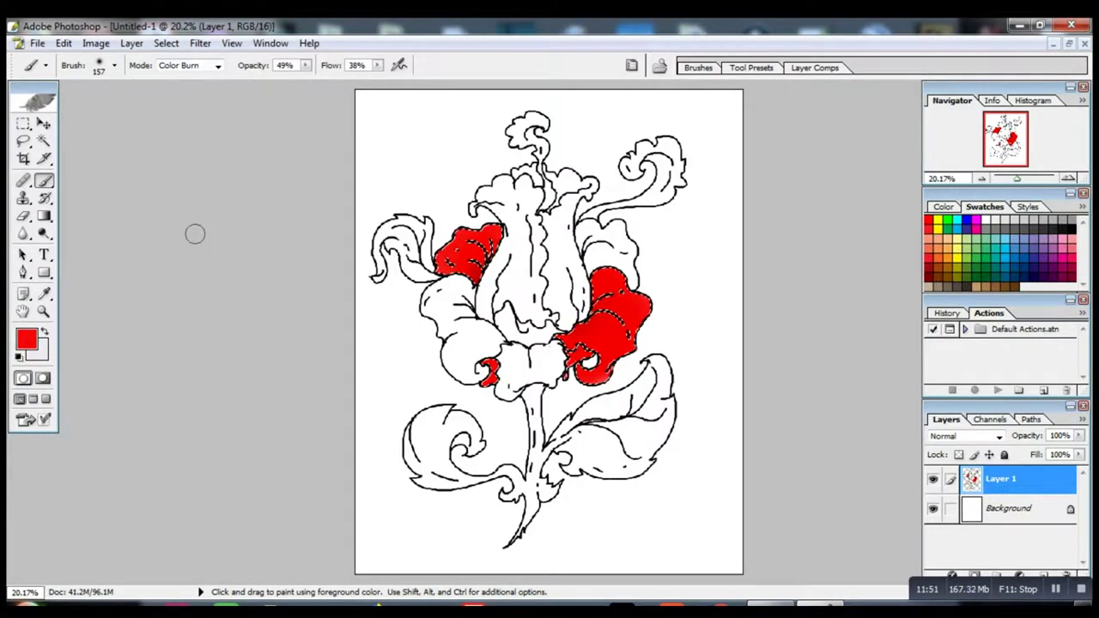
click(44, 141)
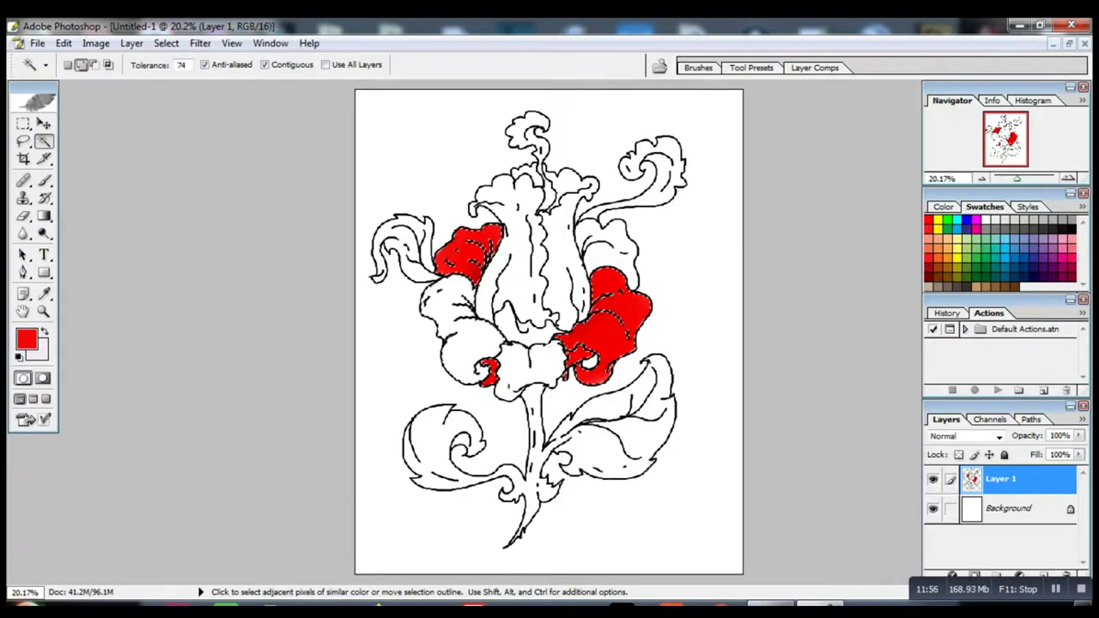
scroll(44, 181, up, 3)
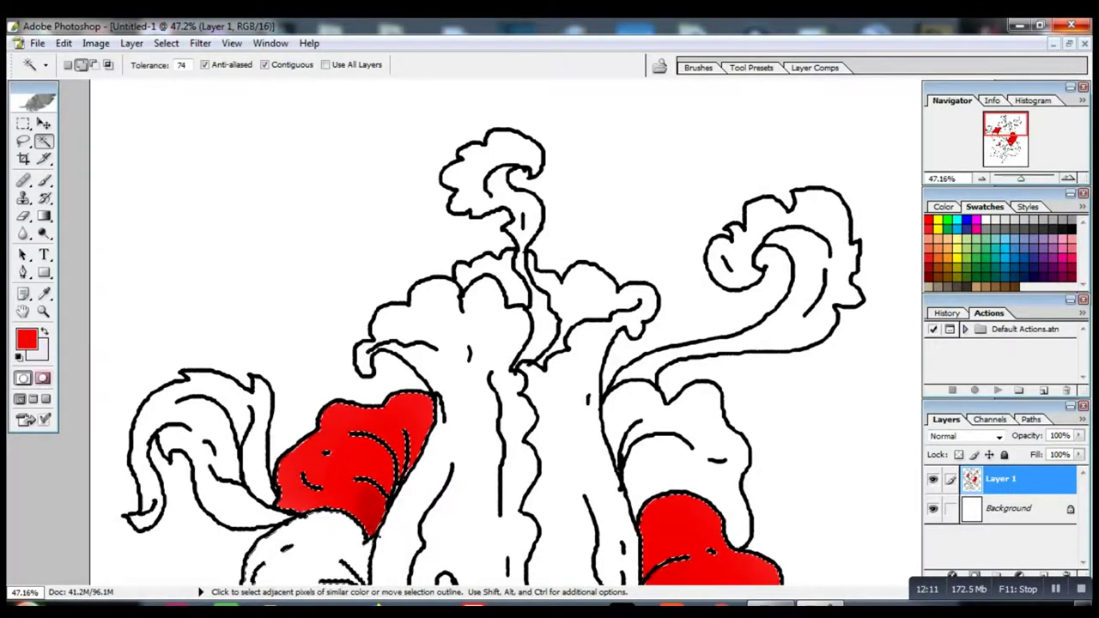
click(45, 180)
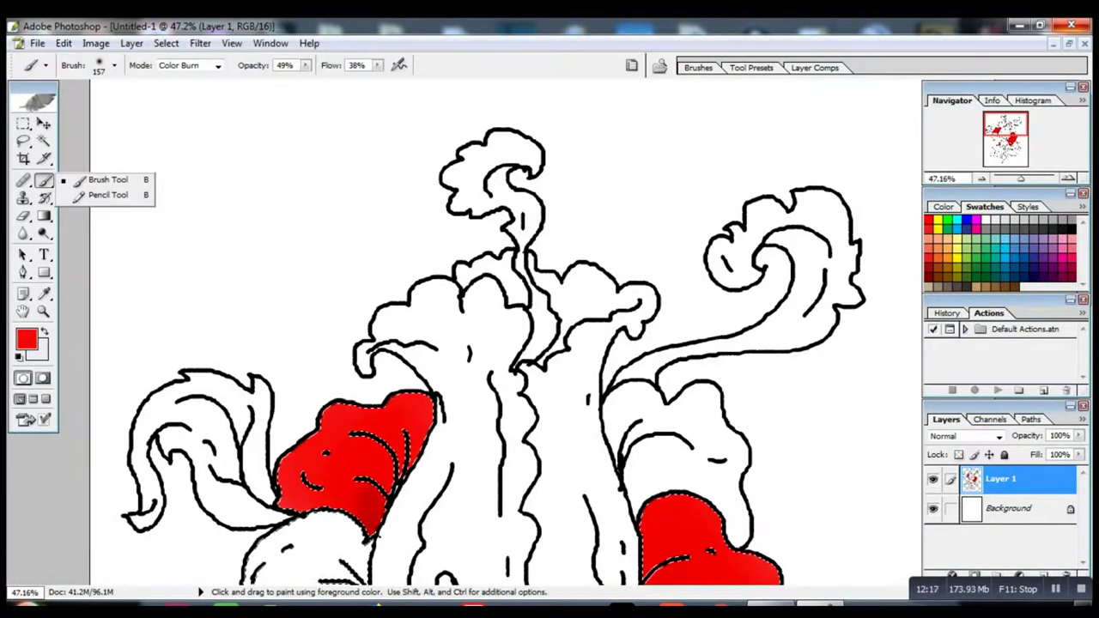
Swap the foreground and background colors and set the foreground to dark red 590E0F for the Brush tool.
click(44, 332)
click(27, 339)
click(548, 325)
click(498, 454)
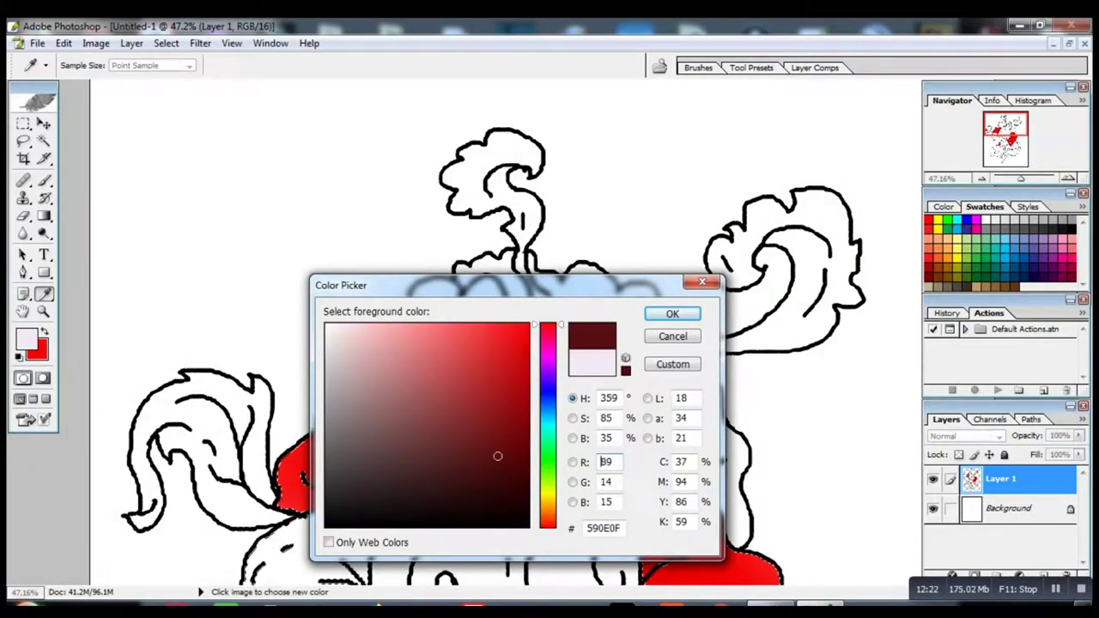
click(672, 314)
key(b)
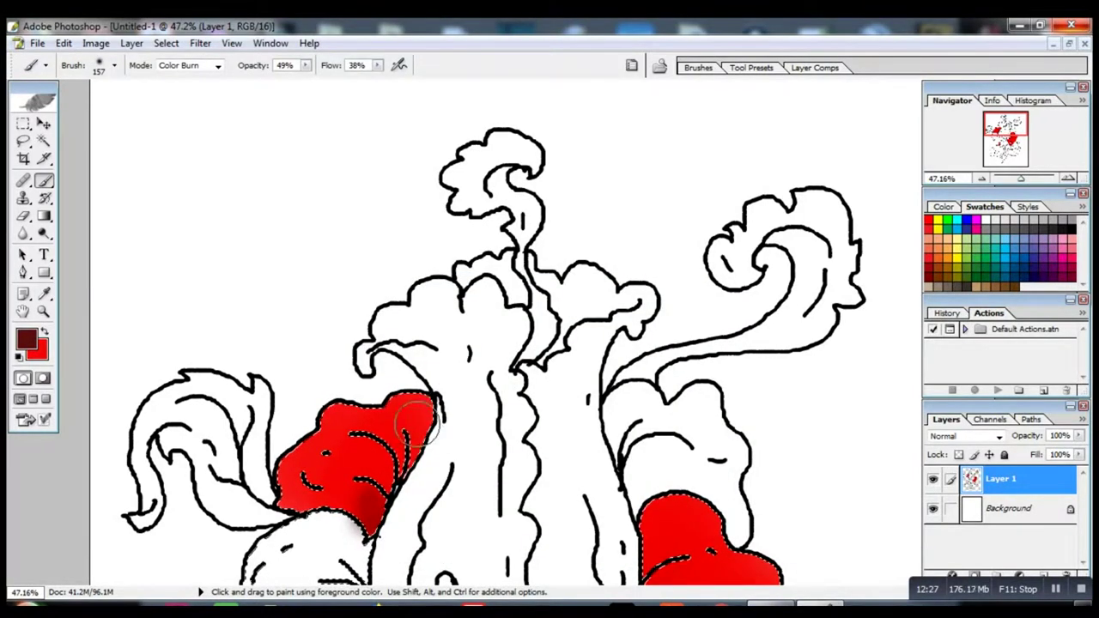
Limit the selection to the upper left petal and shade its lower corner dark red with the Brush.
key(w)
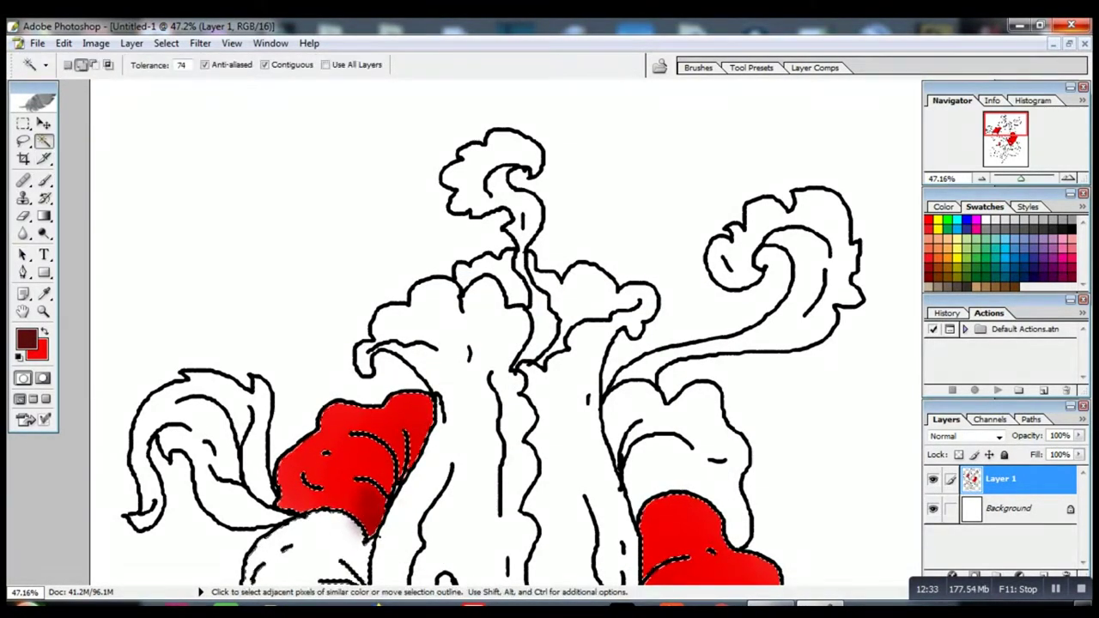
key(ctrl+d)
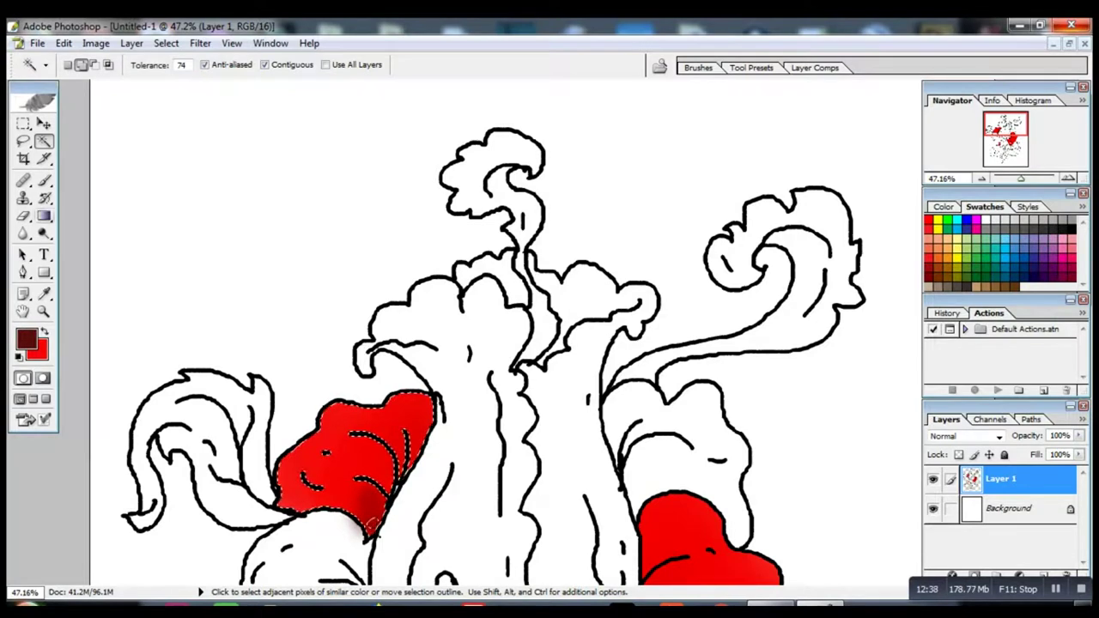
click(43, 180)
click(362, 520)
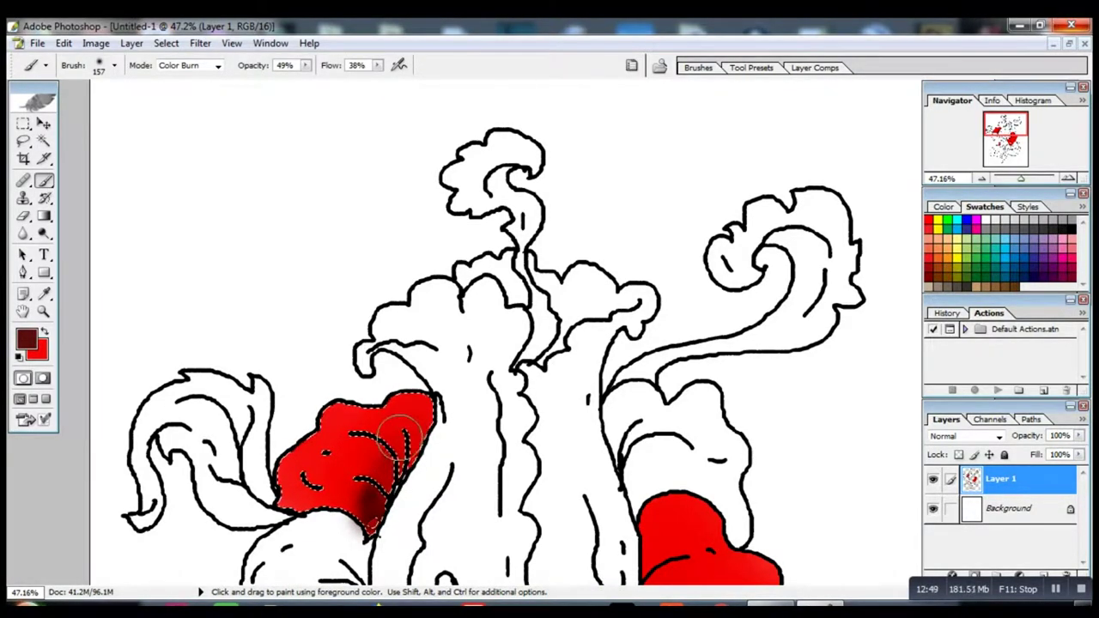
Step back through the last brush strokes and color change on the upper left petal.
click(64, 43)
click(69, 66)
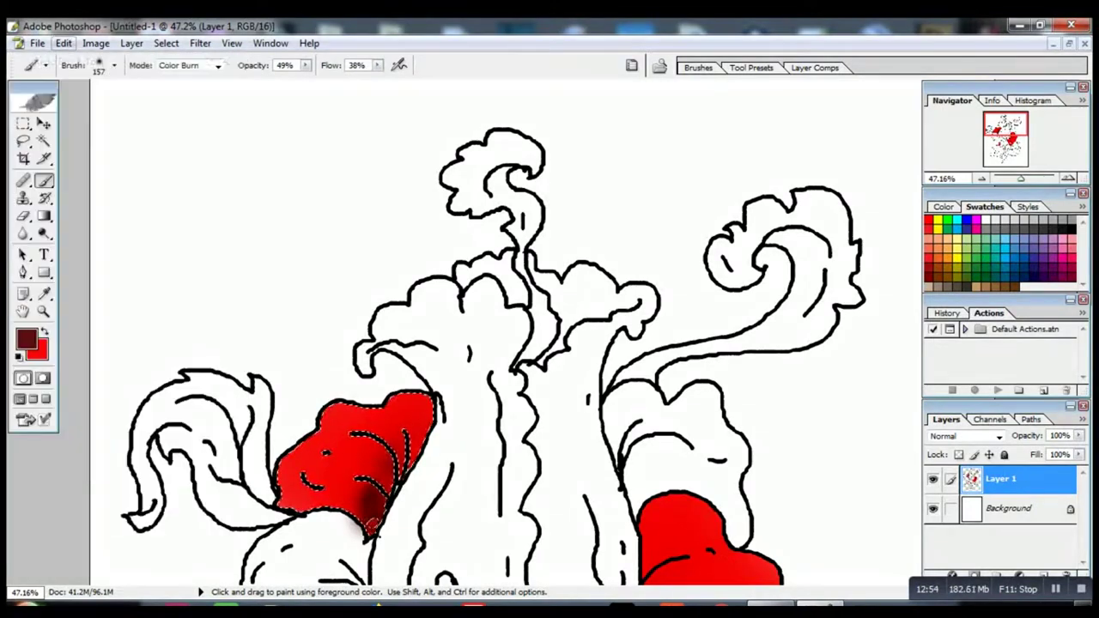
click(64, 43)
click(64, 96)
click(64, 43)
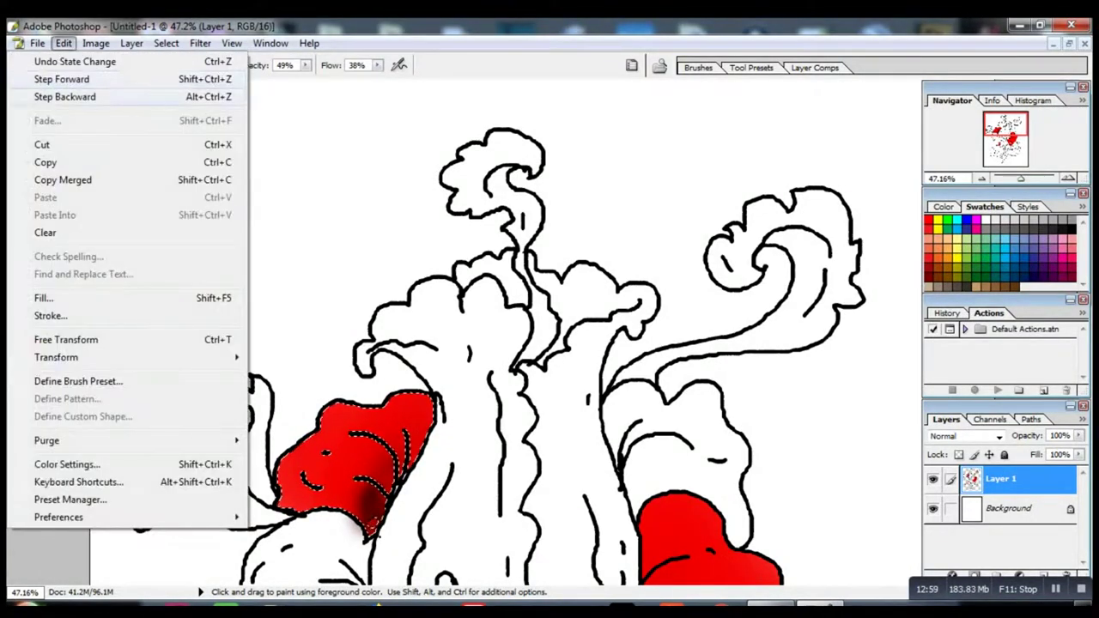
click(65, 96)
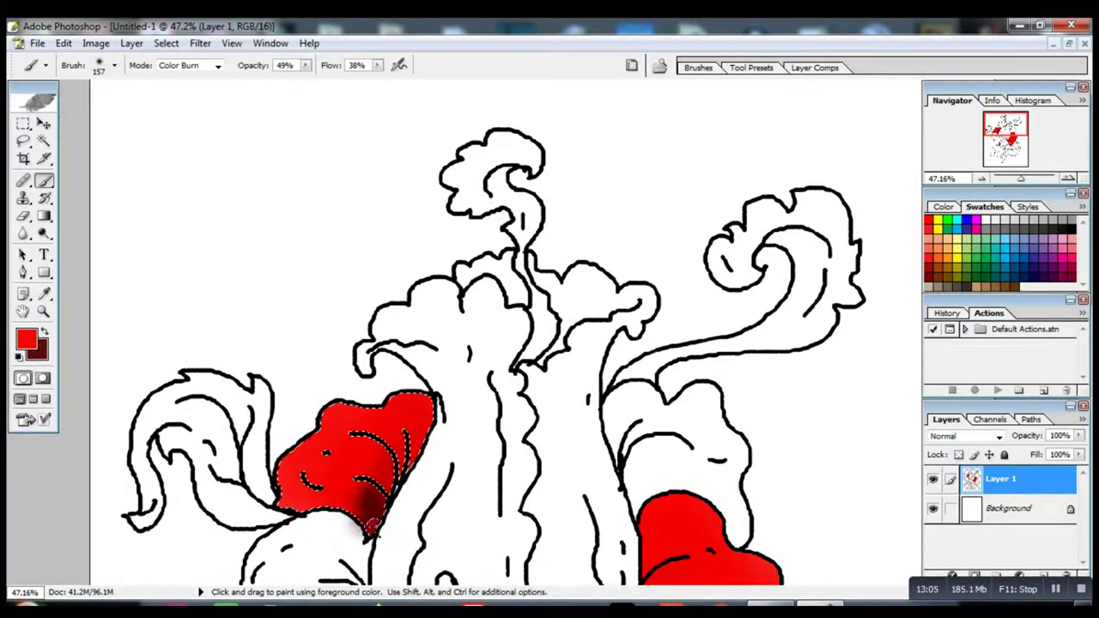
Select the dark spot in the upper left petal's lower corner with the Magic Wand.
key(w)
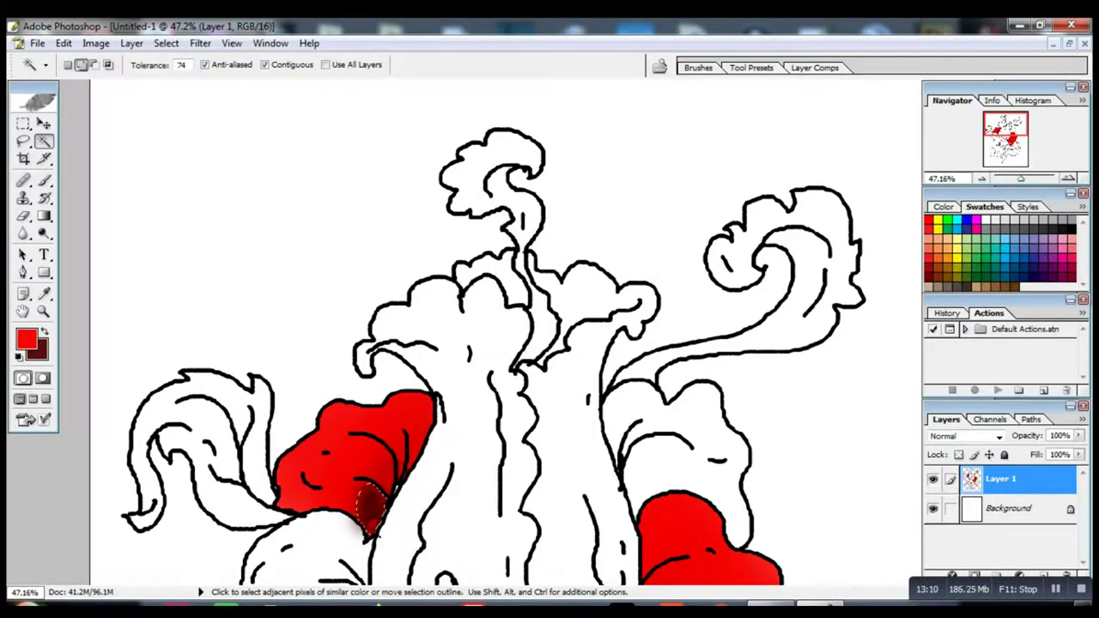
click(44, 181)
click(96, 196)
click(25, 198)
click(44, 182)
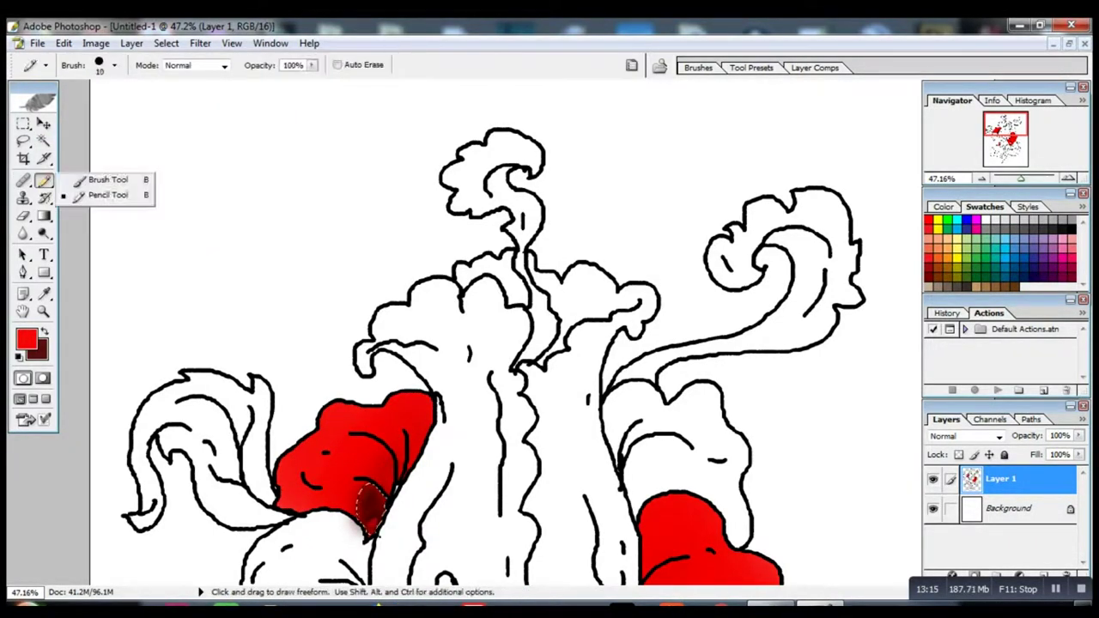
click(96, 183)
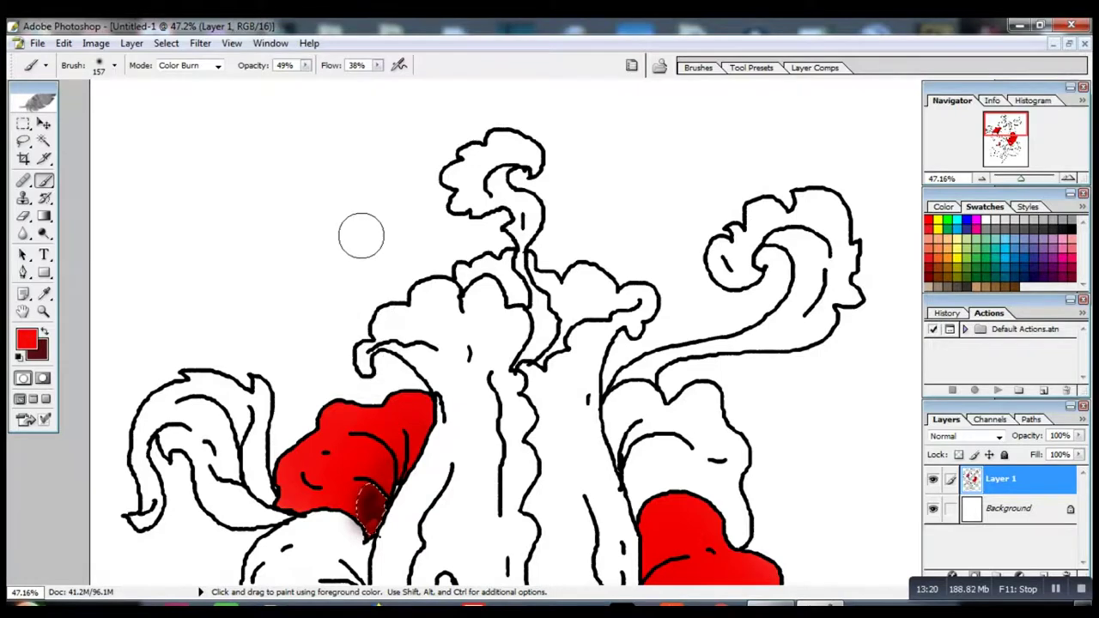
click(44, 141)
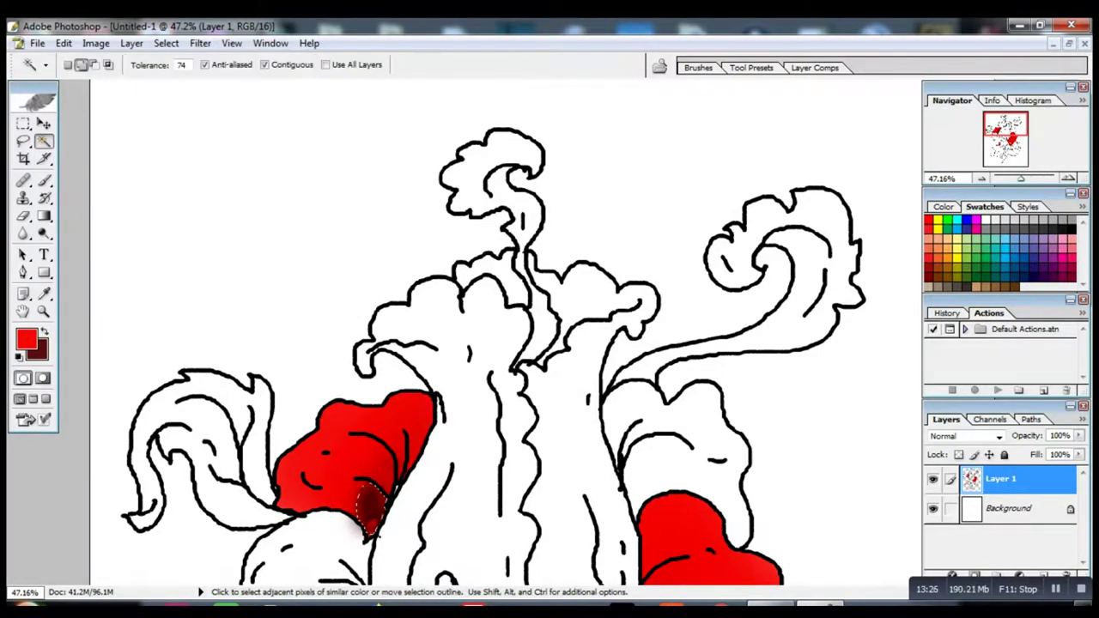
click(230, 225)
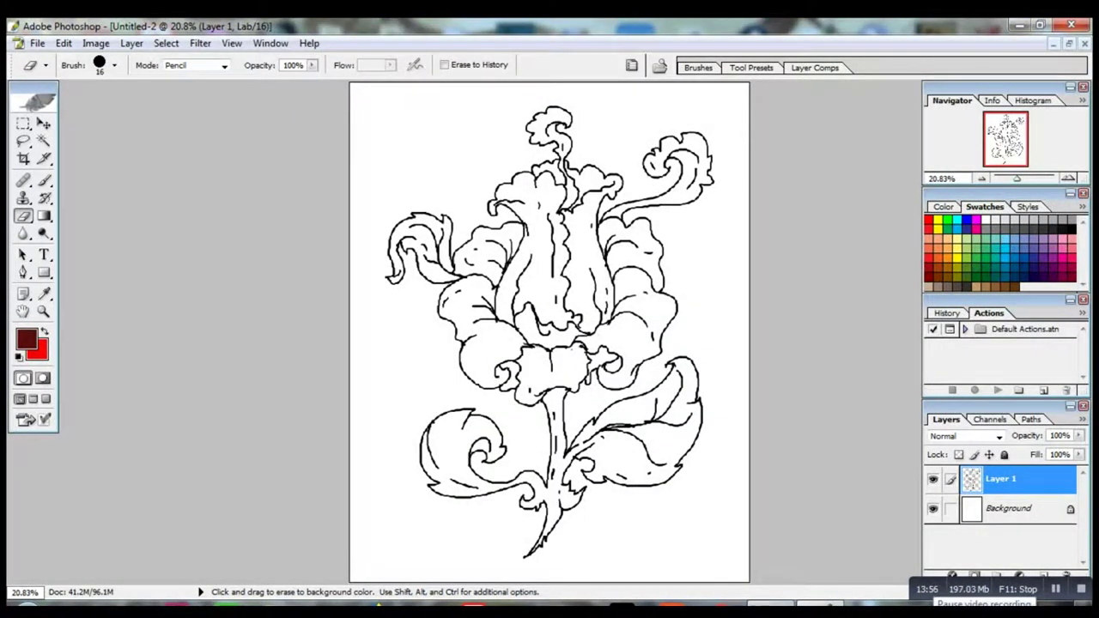
Make red the foreground color and select the lower side petals of the uncolored flower with the Magic Wand.
key(x)
click(44, 141)
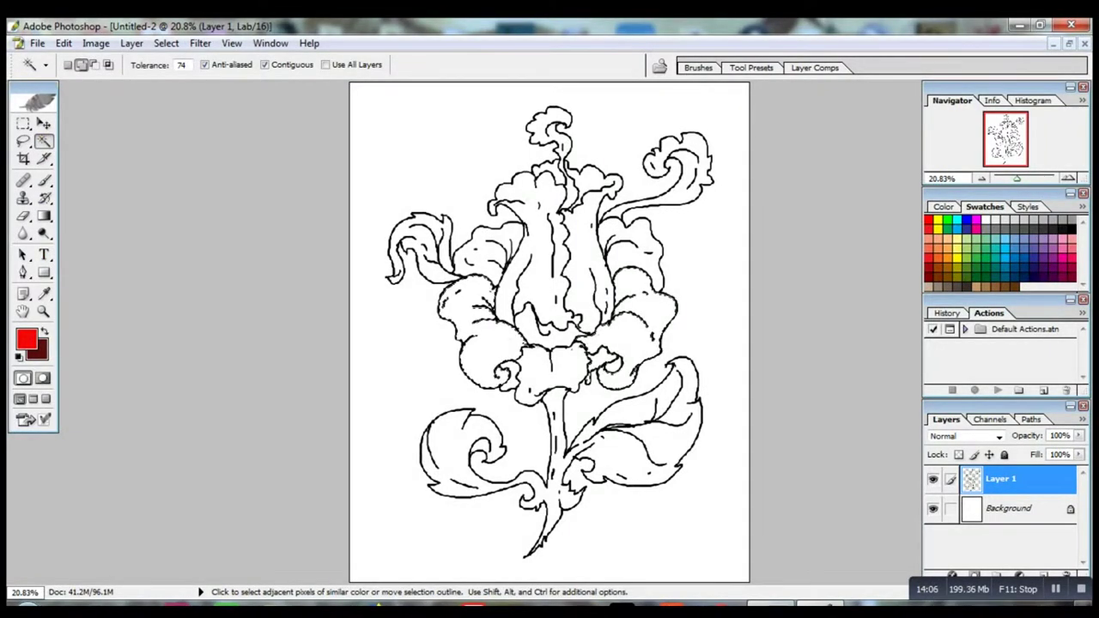
click(45, 181)
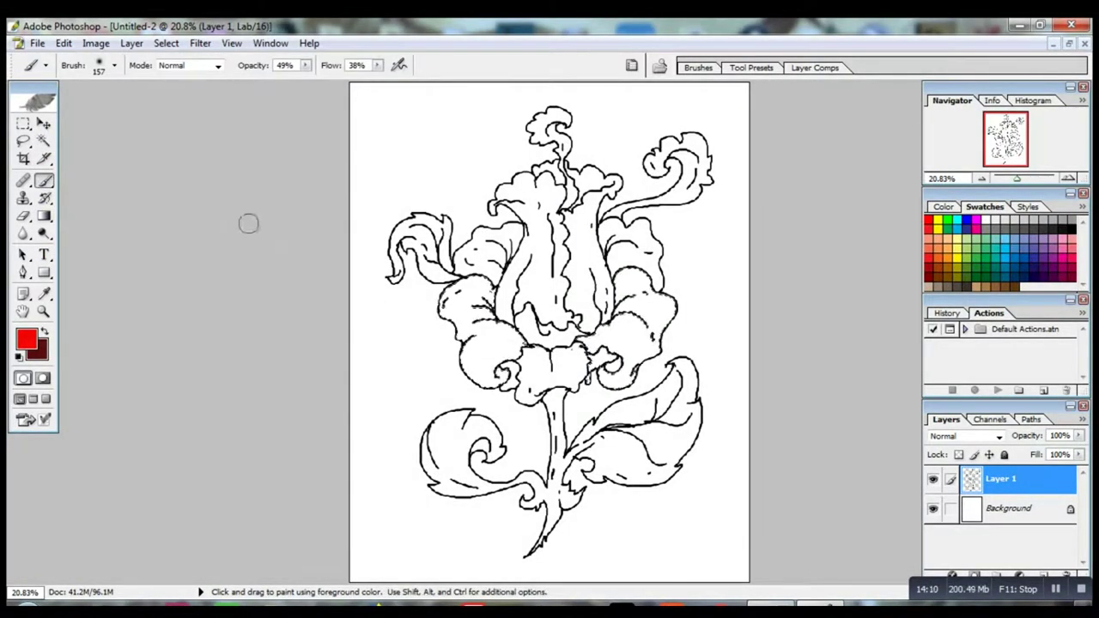
Enlarge the brush to 435 px and paint a first coat of red over the selected lower left petal.
click(115, 66)
drag(131, 109, 167, 109)
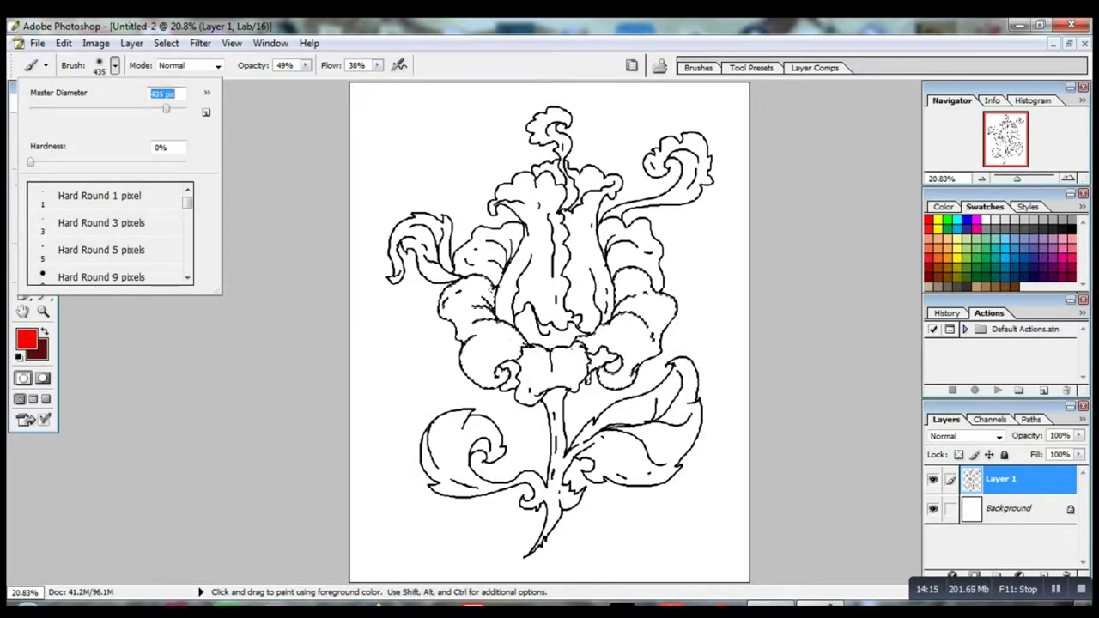
click(226, 399)
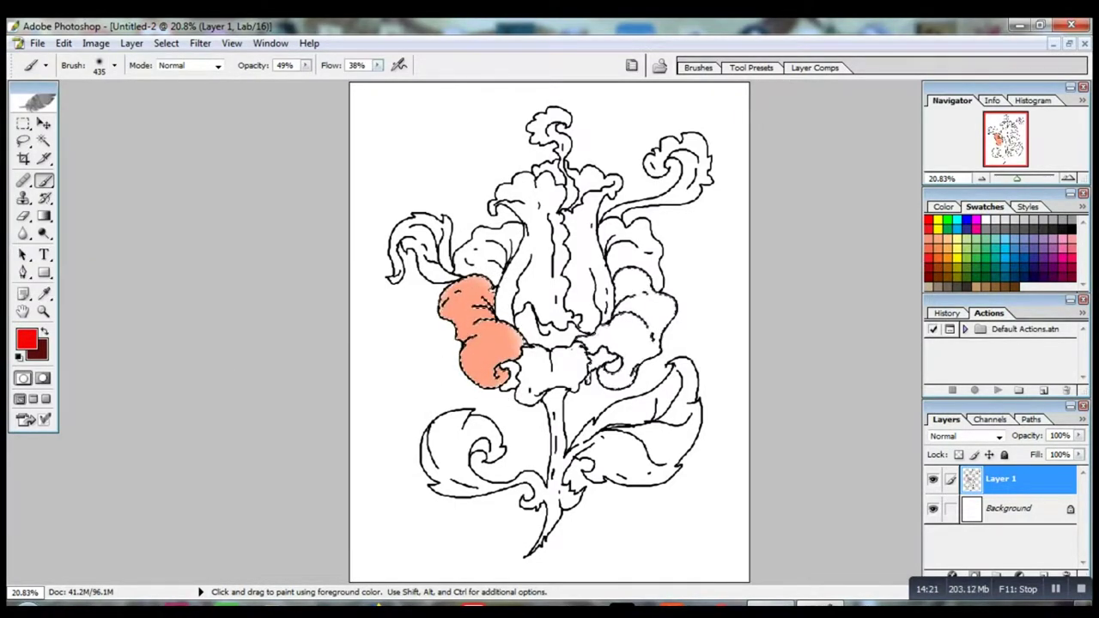
Raise the brush opacity to 100% and paint both selected lower side petals solid red.
click(306, 65)
drag(307, 82, 348, 83)
drag(506, 342, 464, 332)
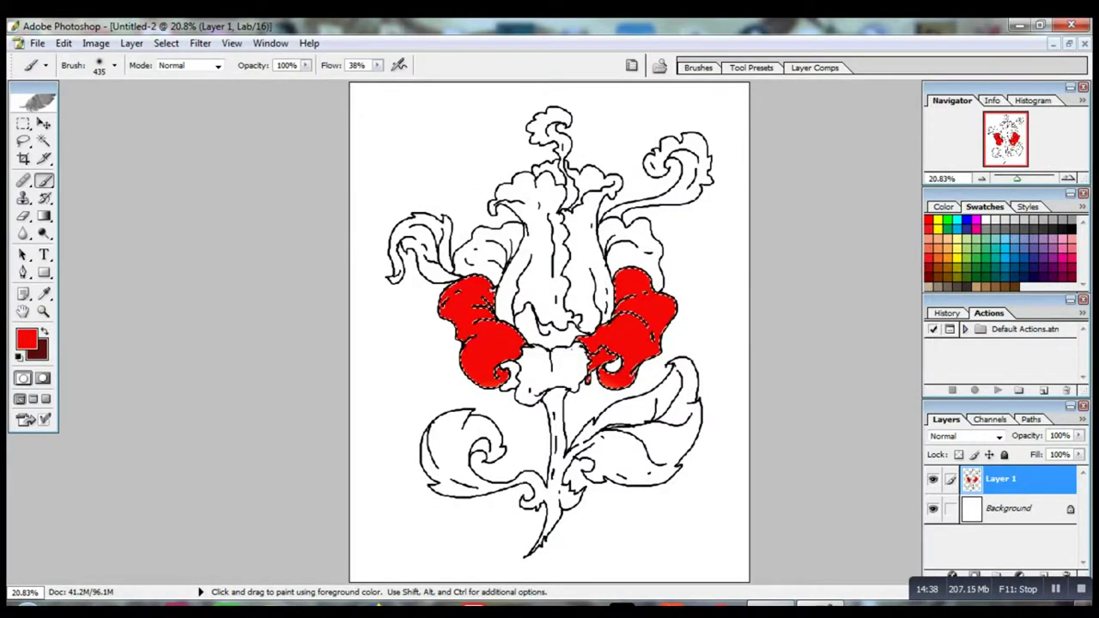
Shade the lower left petal's inner edge with dark red and lower the brush opacity to 59%.
key(x)
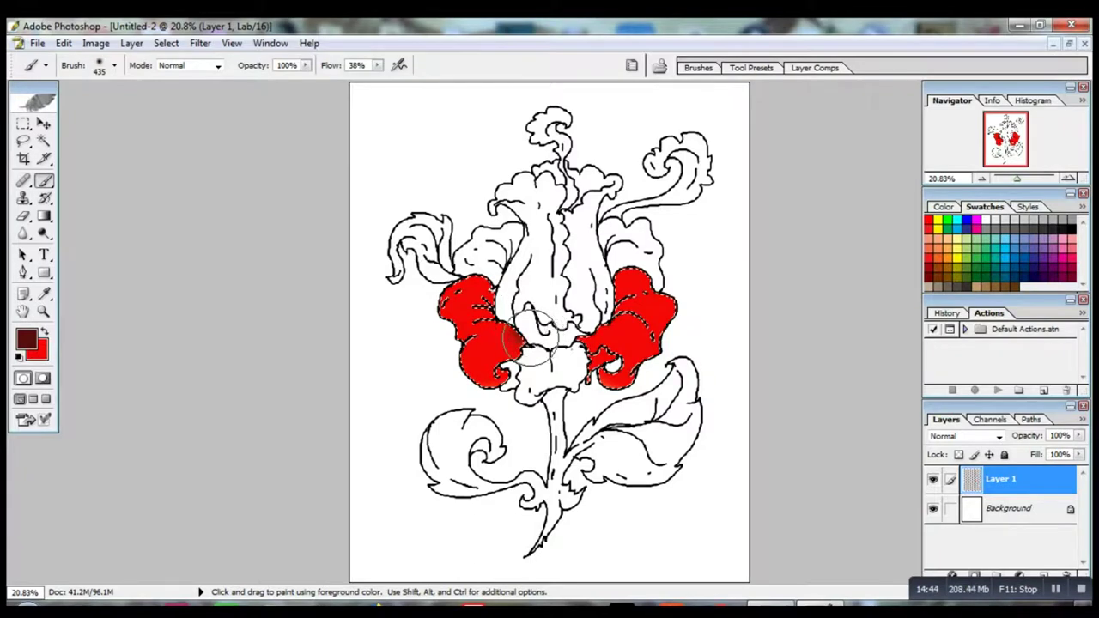
drag(531, 337, 515, 311)
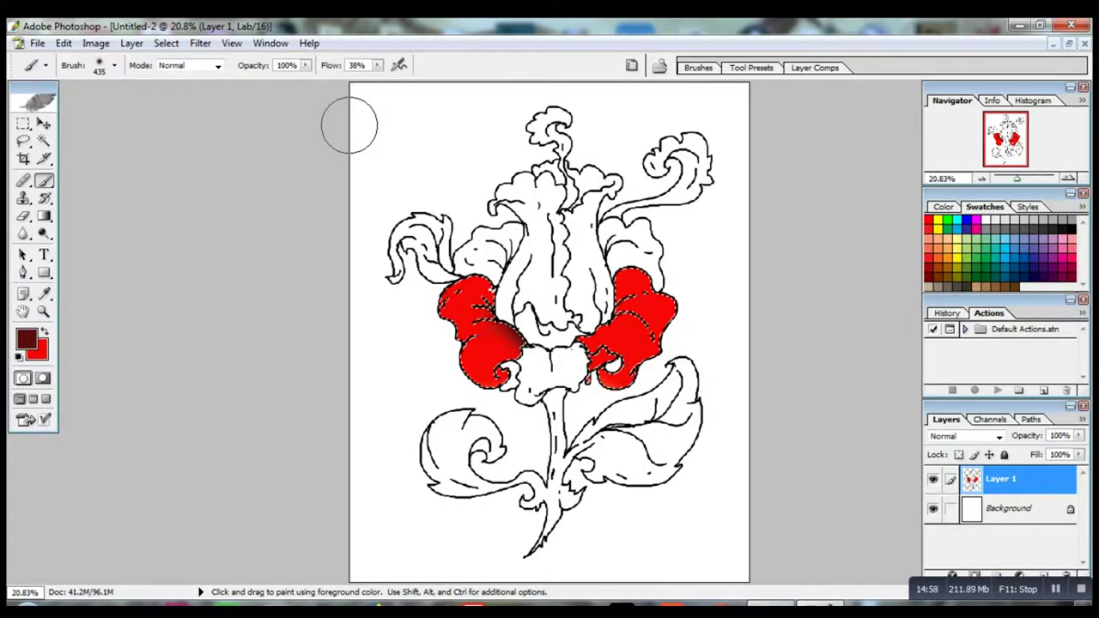
mouse_move(305, 65)
mouse_down()
mouse_move(308, 80)
mouse_move(272, 80)
mouse_up()
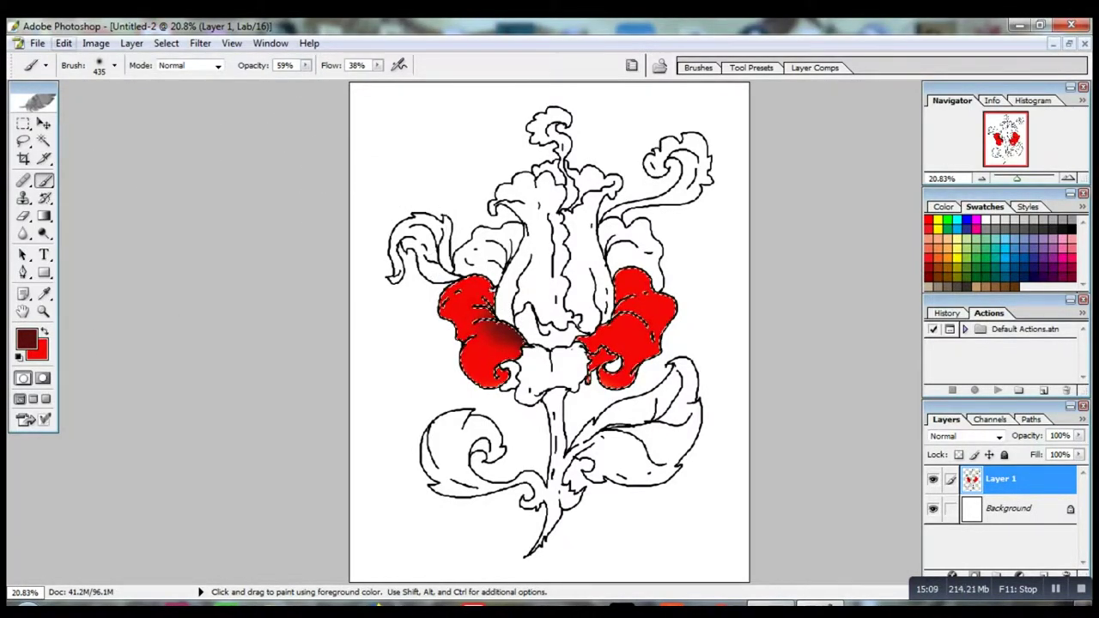
Undo the dark red shading strokes on the lower left petal.
click(64, 44)
click(76, 97)
click(65, 44)
click(77, 97)
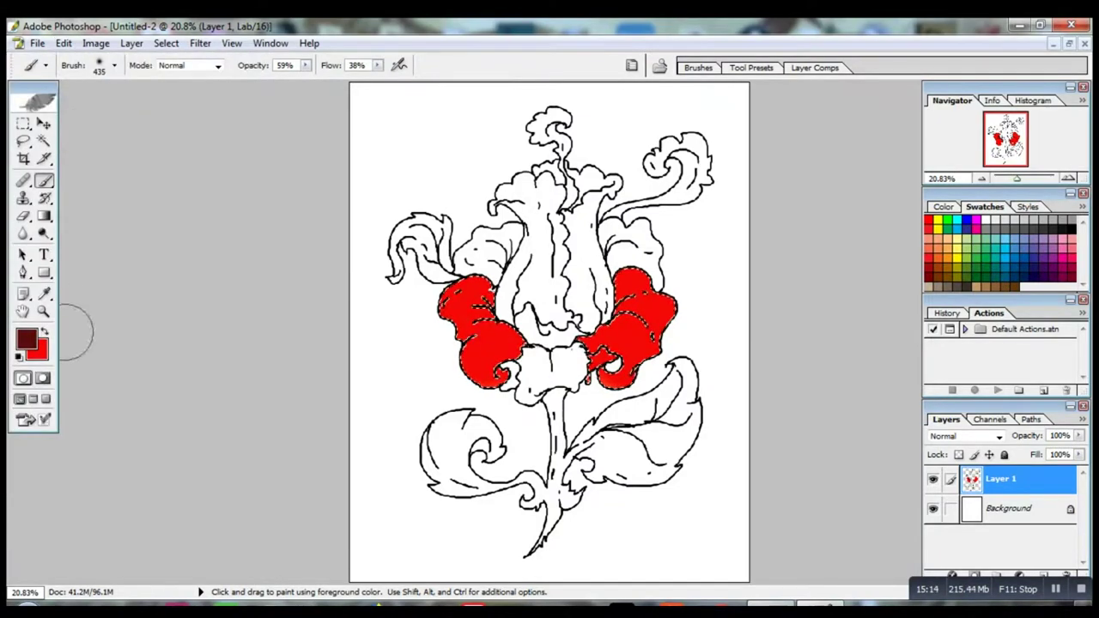
Try shading the lower left petal's inner edge with magenta EF10DD and undo the stroke.
click(27, 339)
click(548, 355)
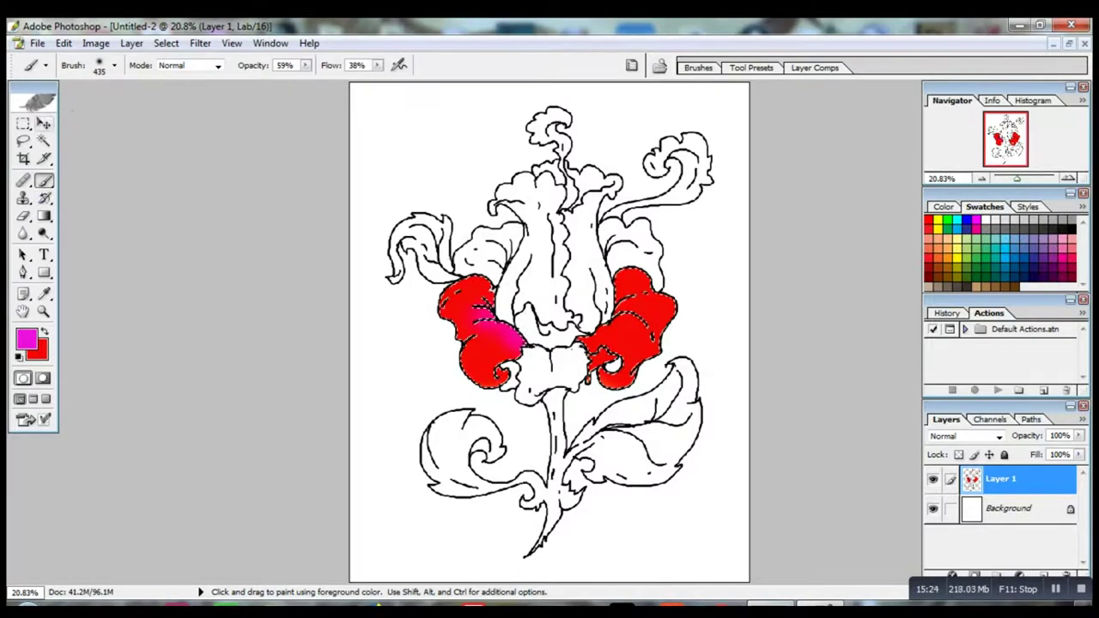
click(63, 43)
click(64, 96)
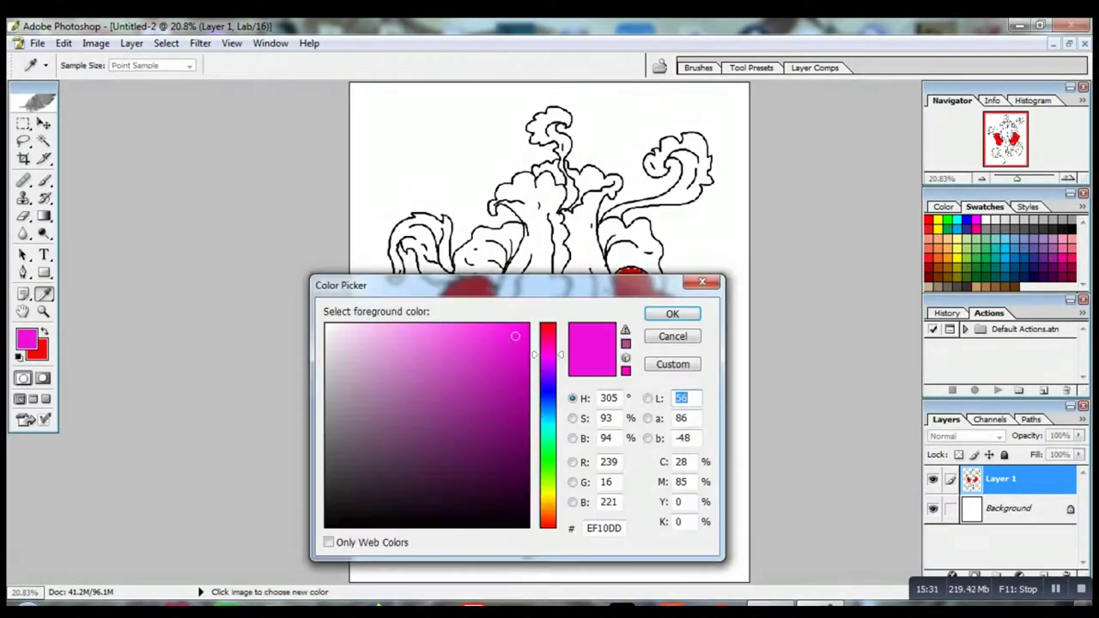
Change the foreground color to a brownish ochre and shade the lower left petal's inner edge with it.
text(100)
key(Tab)
click(608, 462)
text(147)
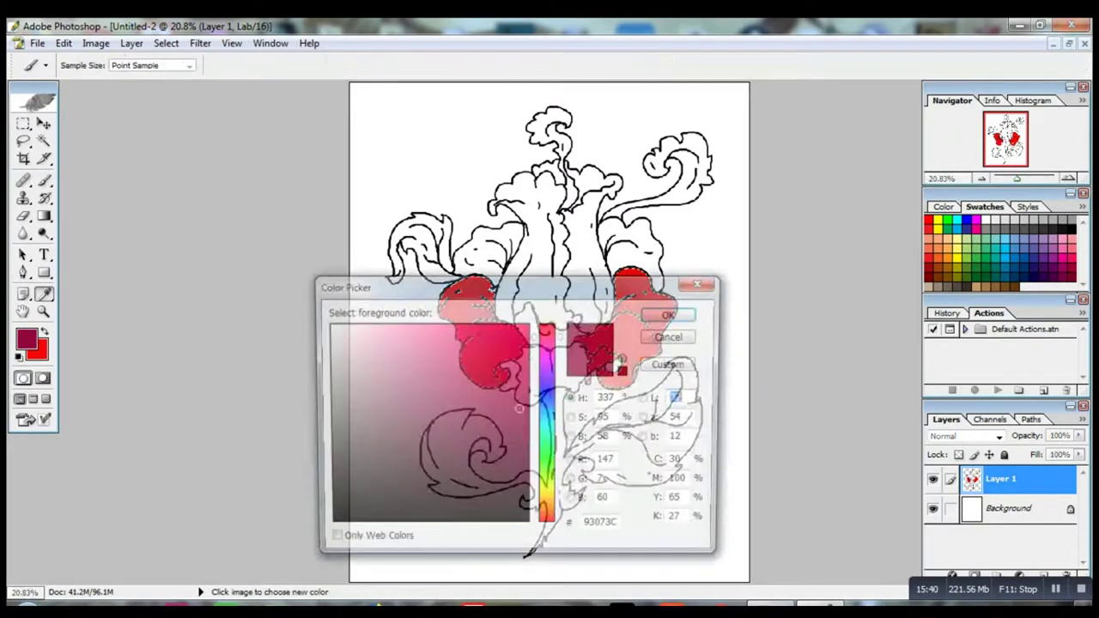
click(547, 502)
click(520, 402)
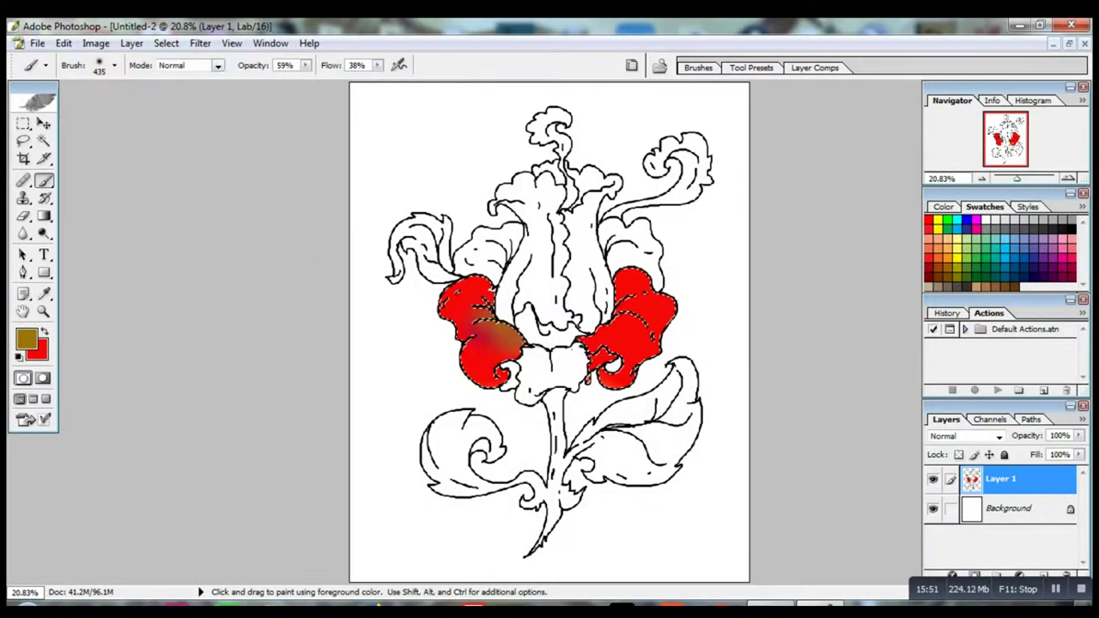
Keep the brush blending mode at Normal and reduce the brush size to 302 px.
click(189, 65)
click(172, 76)
click(114, 65)
drag(167, 109, 156, 109)
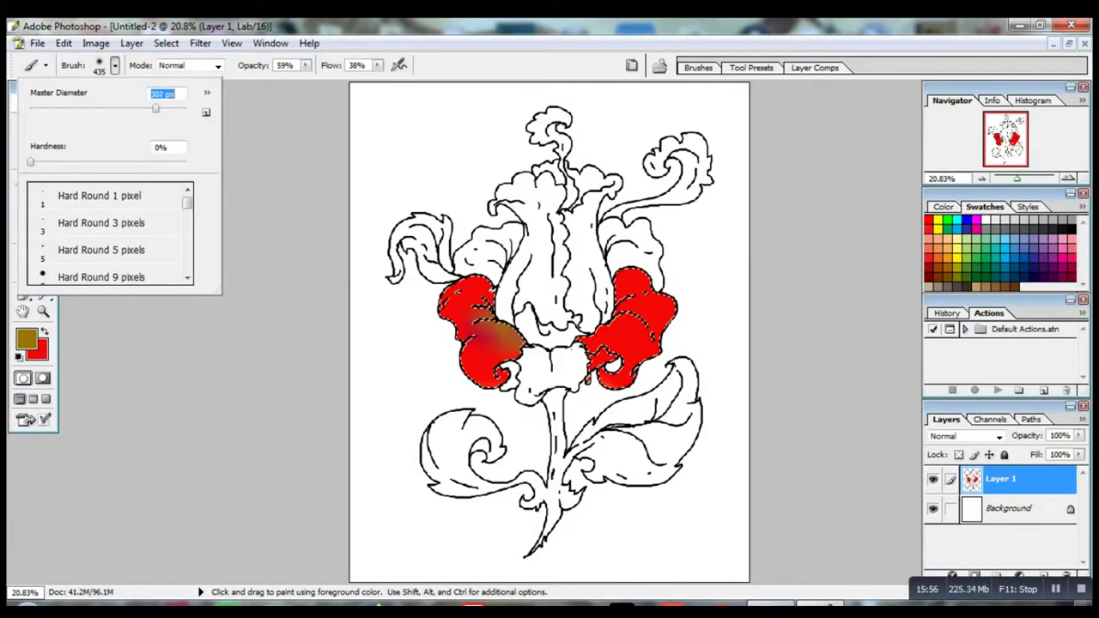
Try further ochre shading on the lower left petal's inner edge with a smaller brush, and enlarge the brush to 435 px.
drag(501, 315, 505, 342)
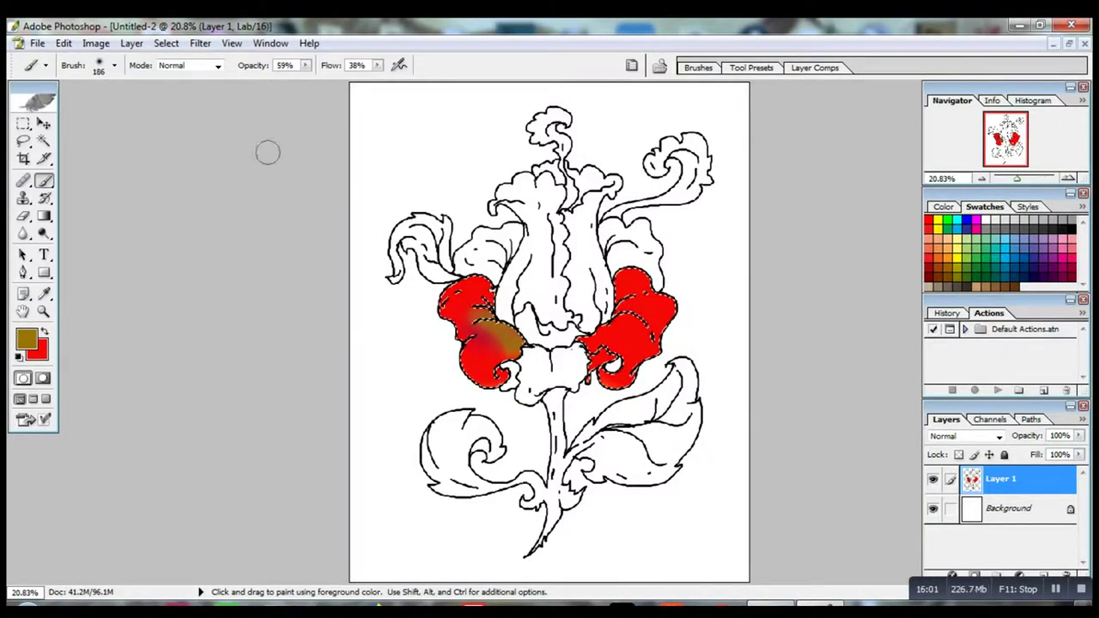
click(63, 43)
click(131, 43)
click(114, 66)
drag(143, 109, 166, 109)
click(269, 315)
Step back through the brush history until all ochre shading is removed from the lower left petal.
click(63, 43)
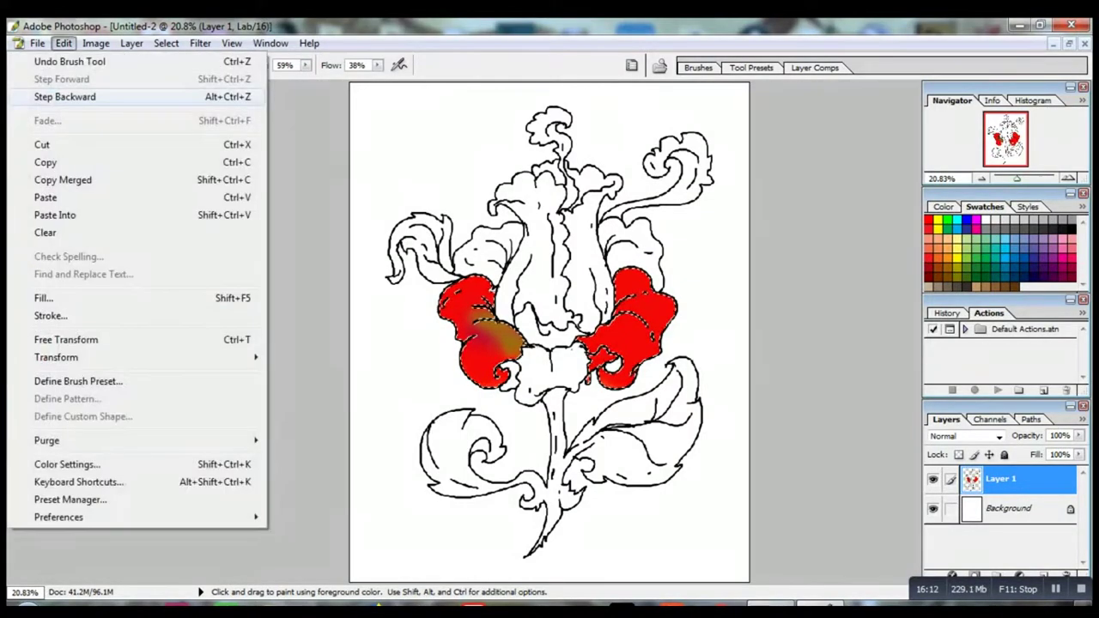
click(74, 98)
click(63, 43)
click(74, 99)
click(63, 43)
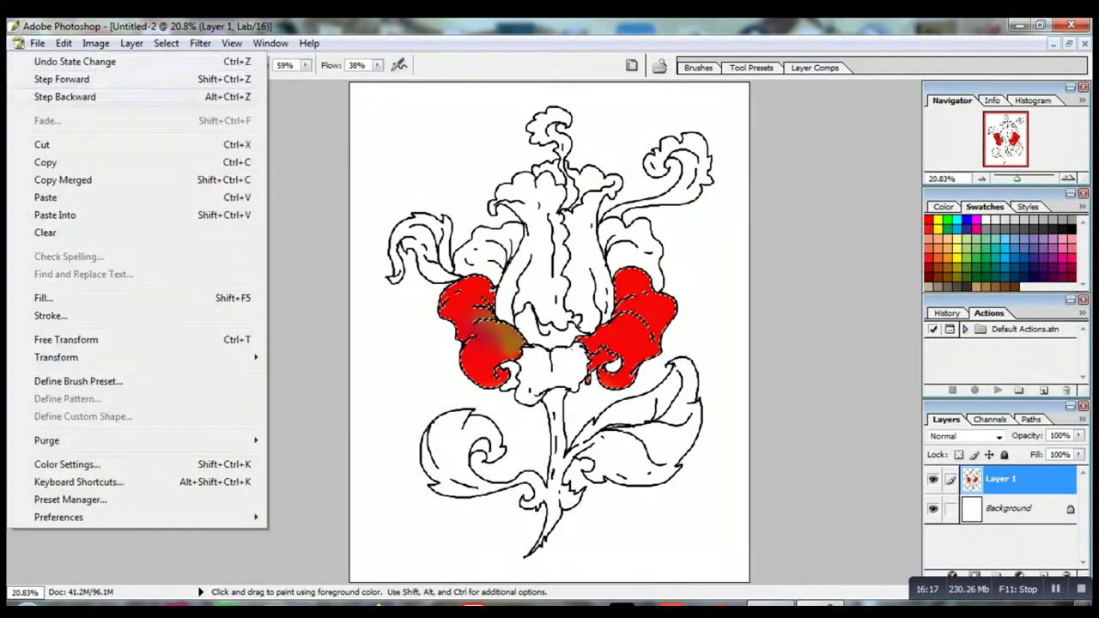
click(74, 93)
click(63, 43)
click(74, 93)
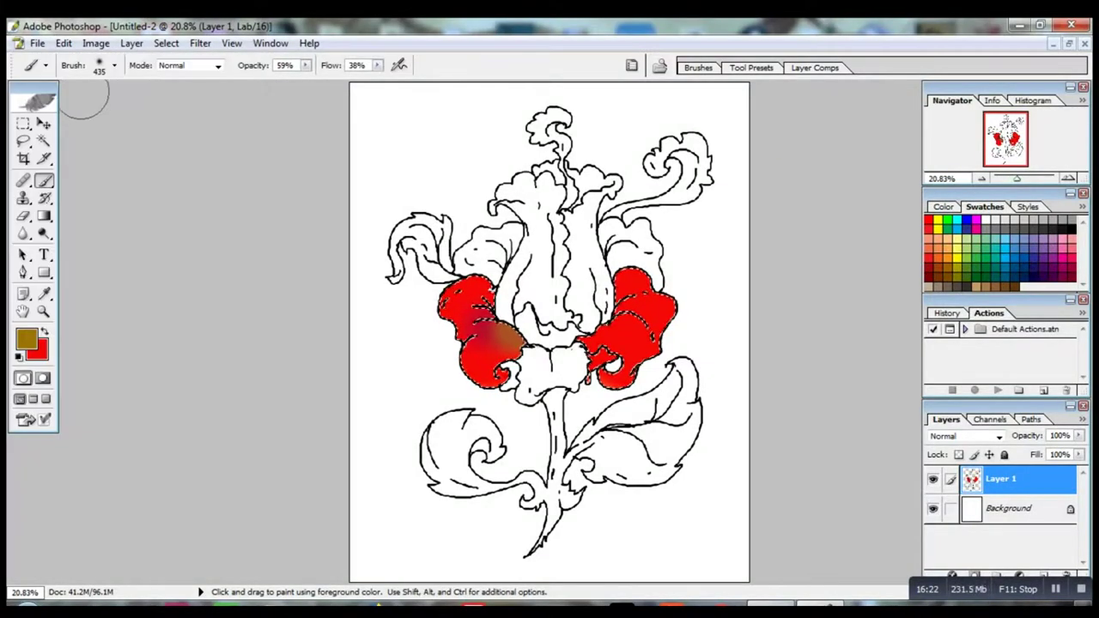
click(63, 43)
click(74, 92)
click(63, 43)
click(74, 96)
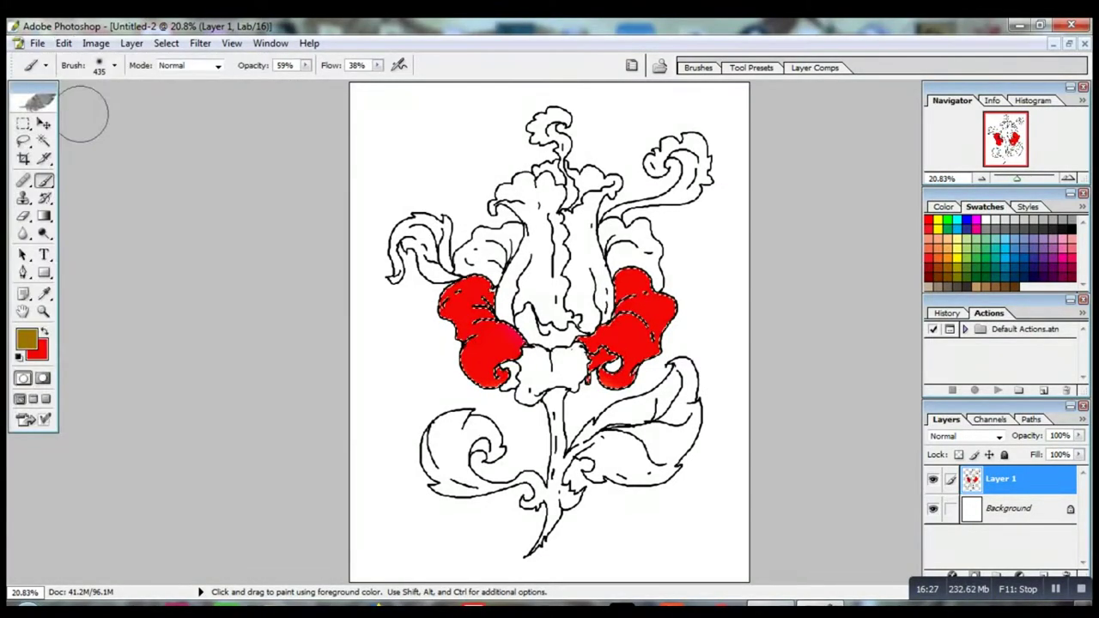
Change the foreground color to a bright golden orange and shade the outer edges of the lower left and right petals.
click(44, 331)
click(44, 332)
click(27, 339)
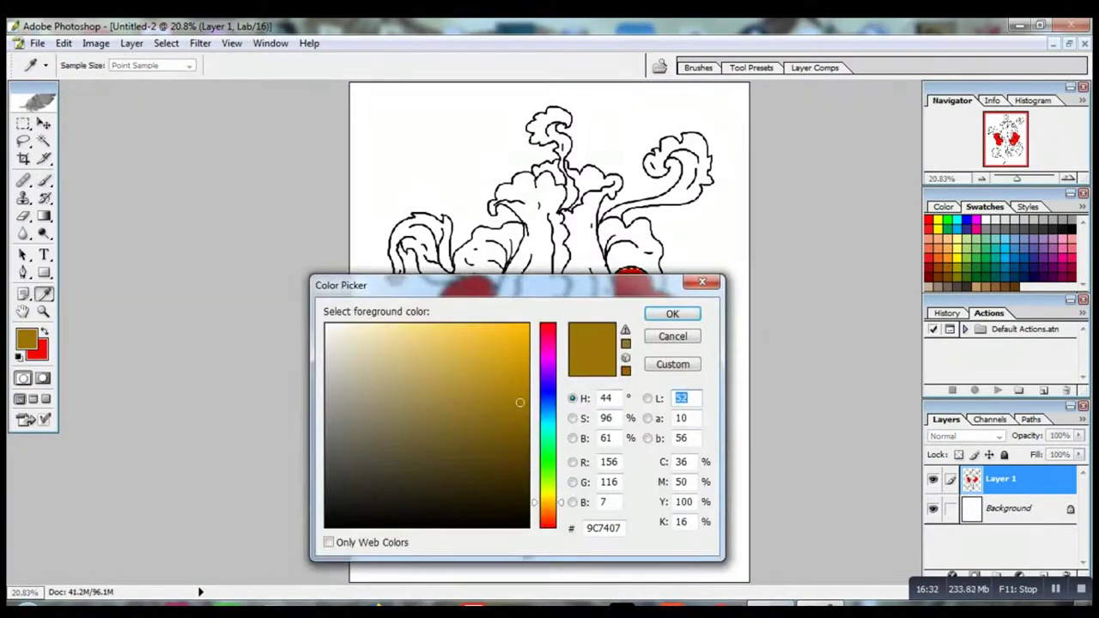
click(503, 326)
click(668, 316)
key(b)
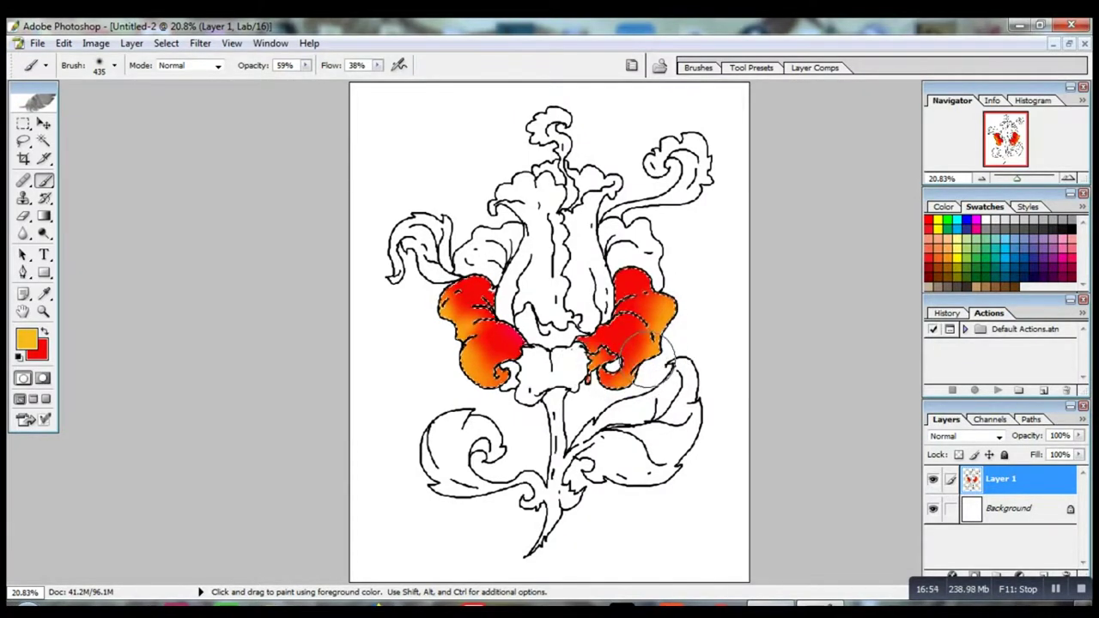
drag(639, 357, 667, 348)
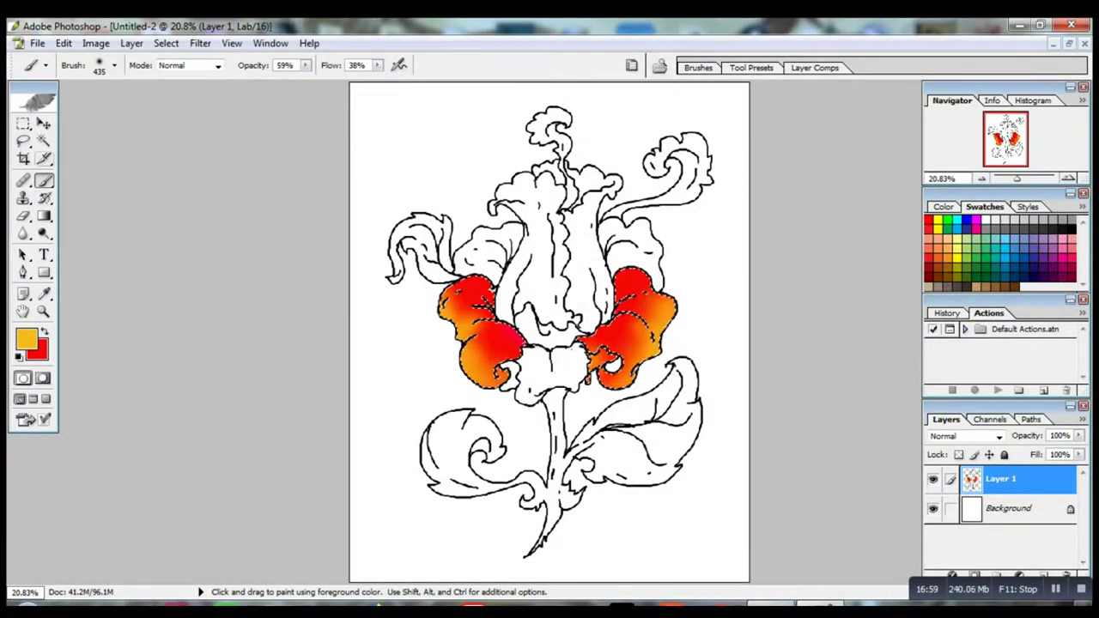
Select the upper left, upper right and bottom center petals with the Magic Wand.
click(44, 141)
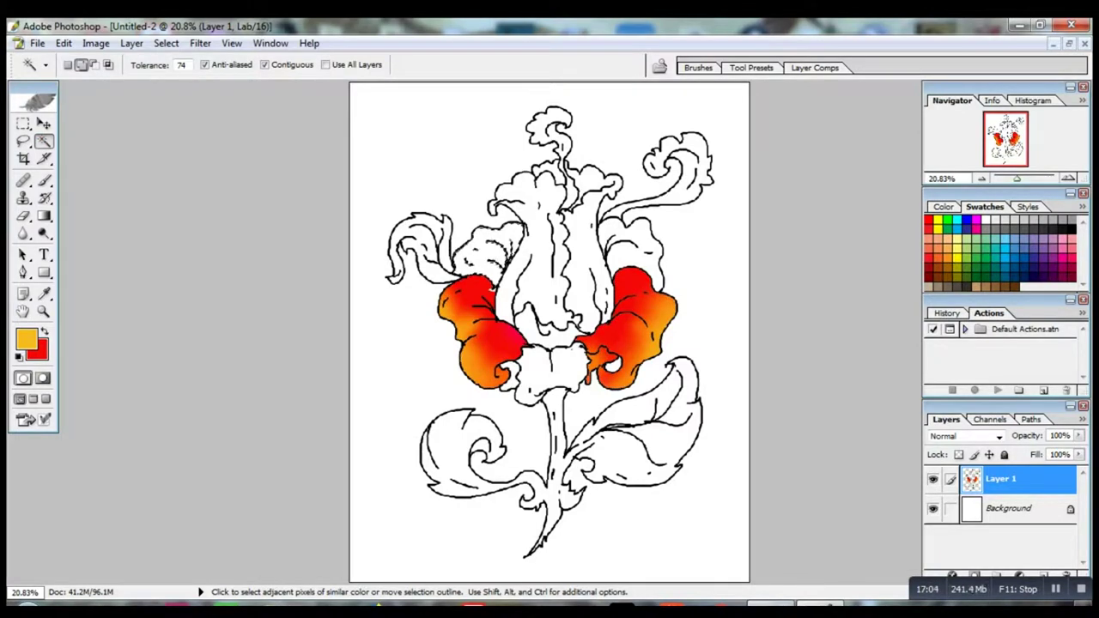
click(637, 237)
click(550, 377)
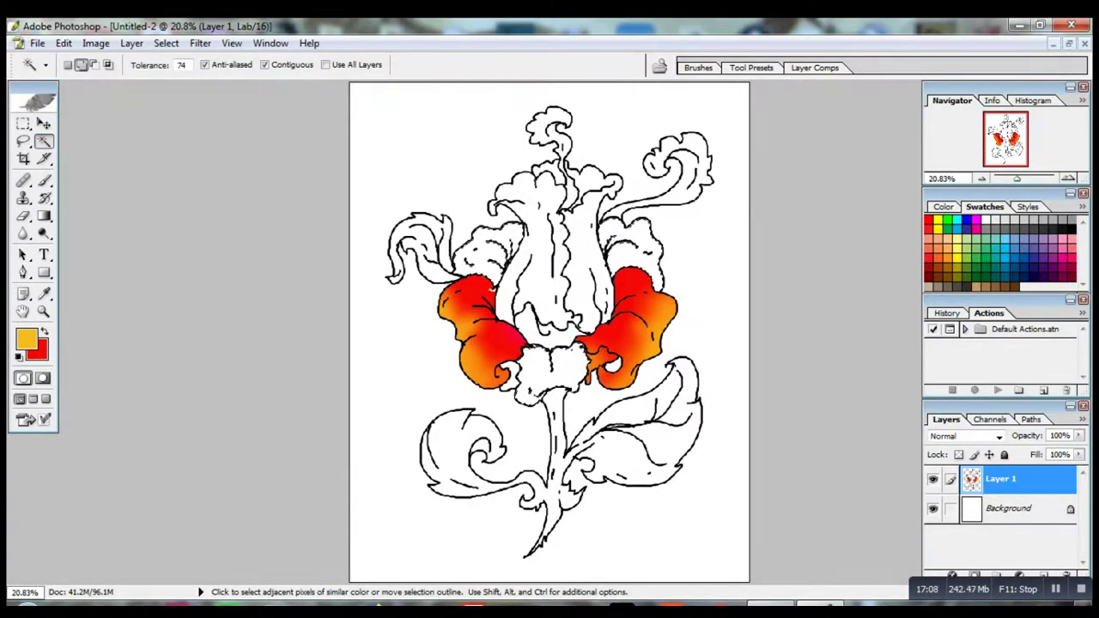
Swap the foreground color back to red and brush a first coat over the selected upper left petal.
key(x)
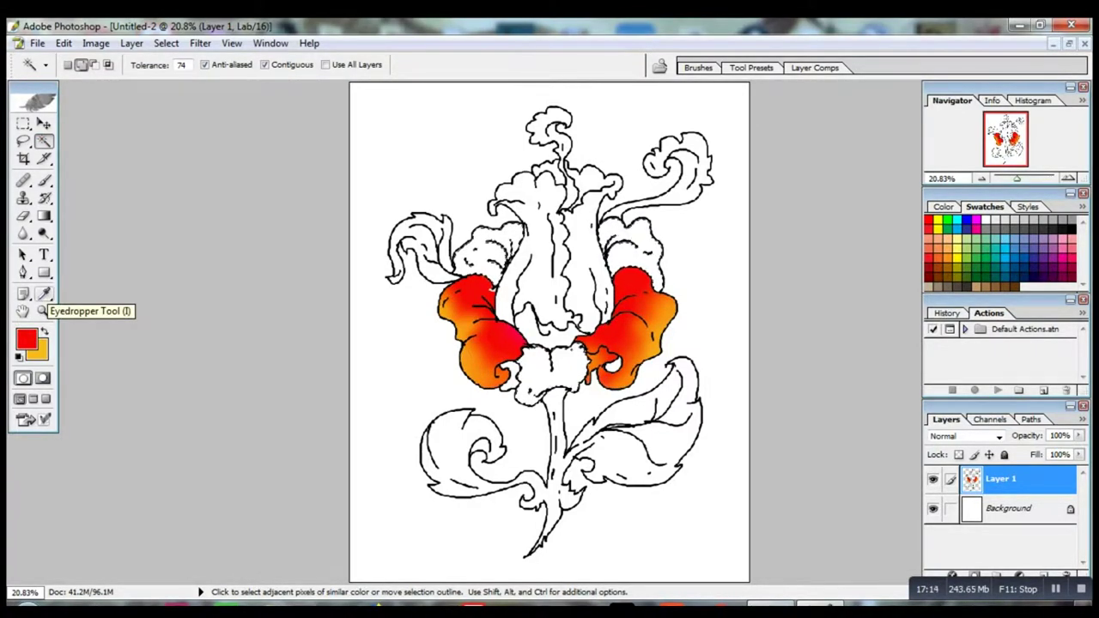
click(43, 181)
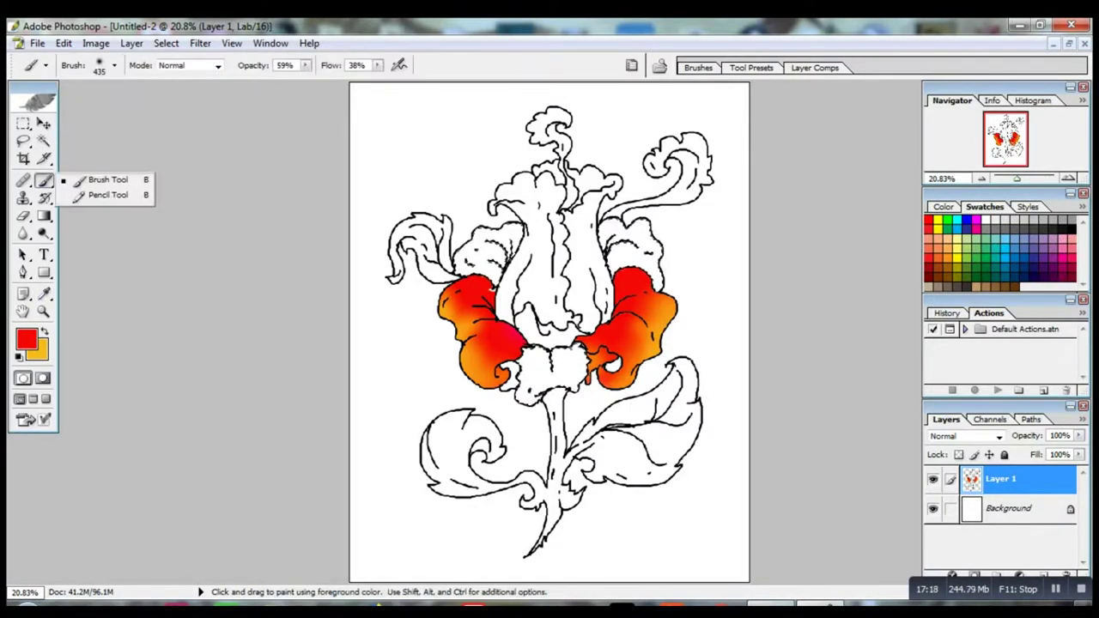
click(108, 181)
mouse_move(474, 259)
mouse_down()
mouse_move(492, 218)
mouse_move(490, 240)
mouse_up()
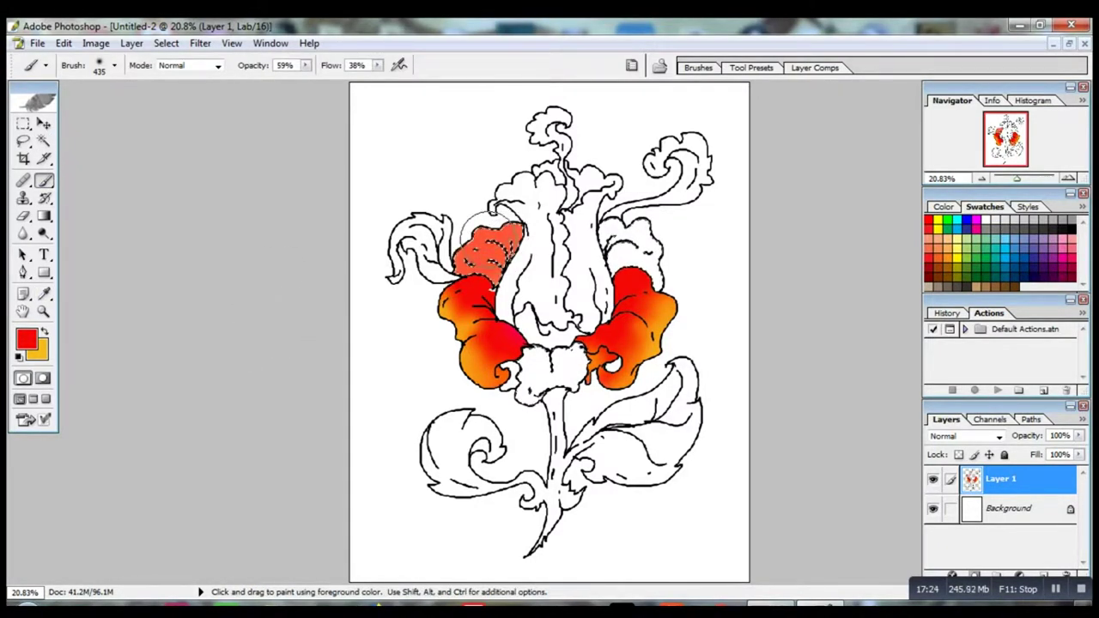
Set the brush flow to 36% and opacity to 100%, and paint the upper left and upper right petals red.
drag(378, 65, 374, 79)
click(444, 206)
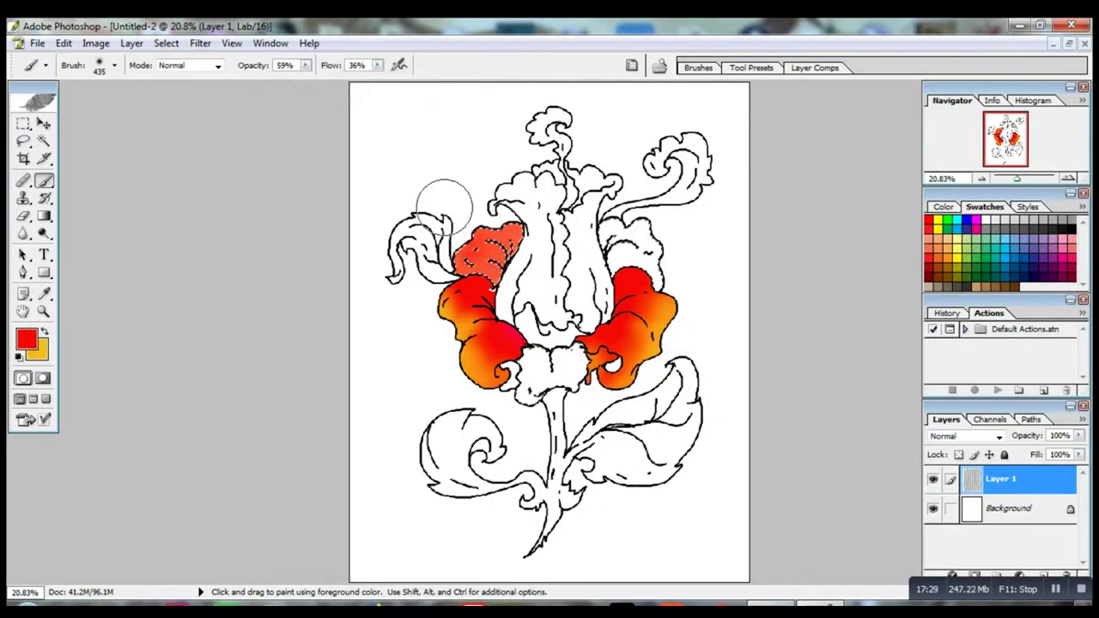
click(306, 66)
drag(307, 79, 342, 79)
click(482, 260)
mouse_move(481, 261)
mouse_down()
mouse_move(470, 225)
mouse_move(392, 239)
mouse_up()
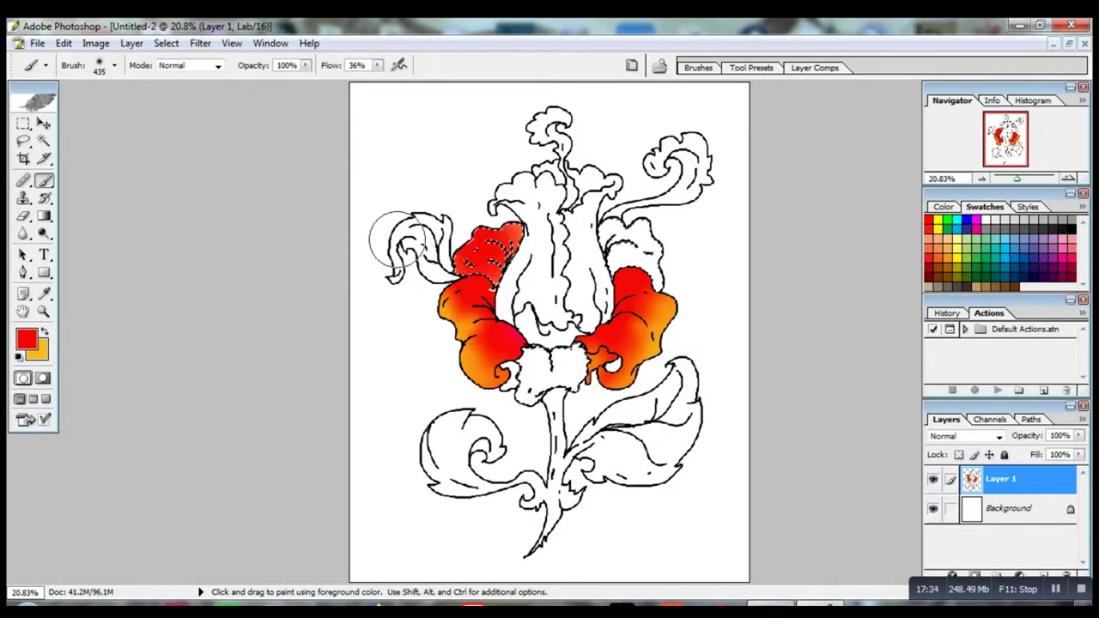
drag(629, 256, 624, 223)
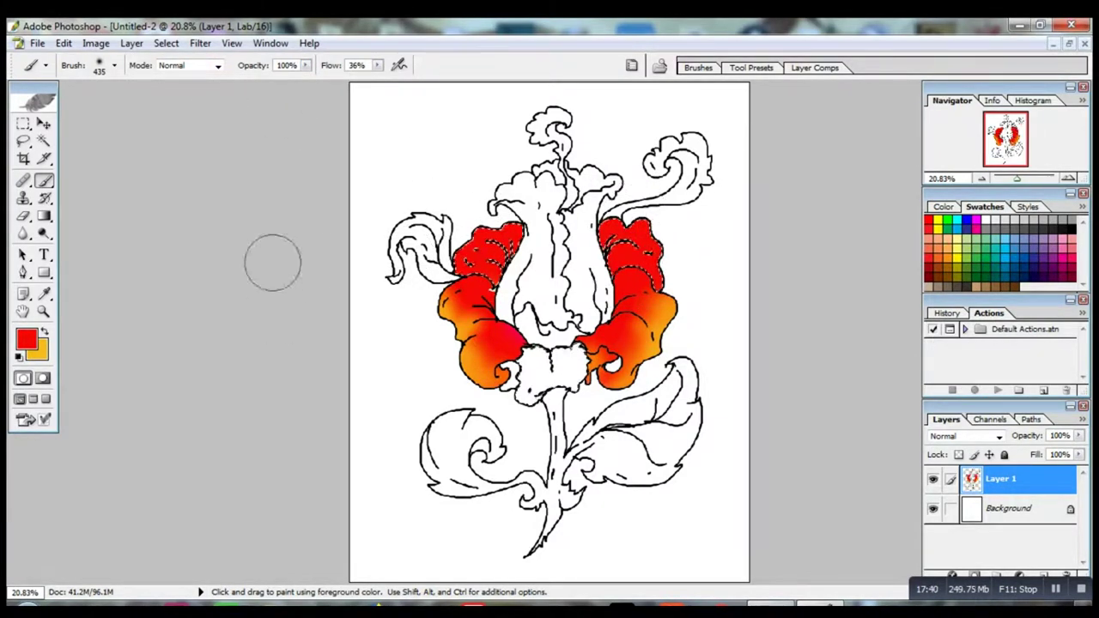
Swap to golden orange and shade the outer edges of the upper left and upper right petals.
key(x)
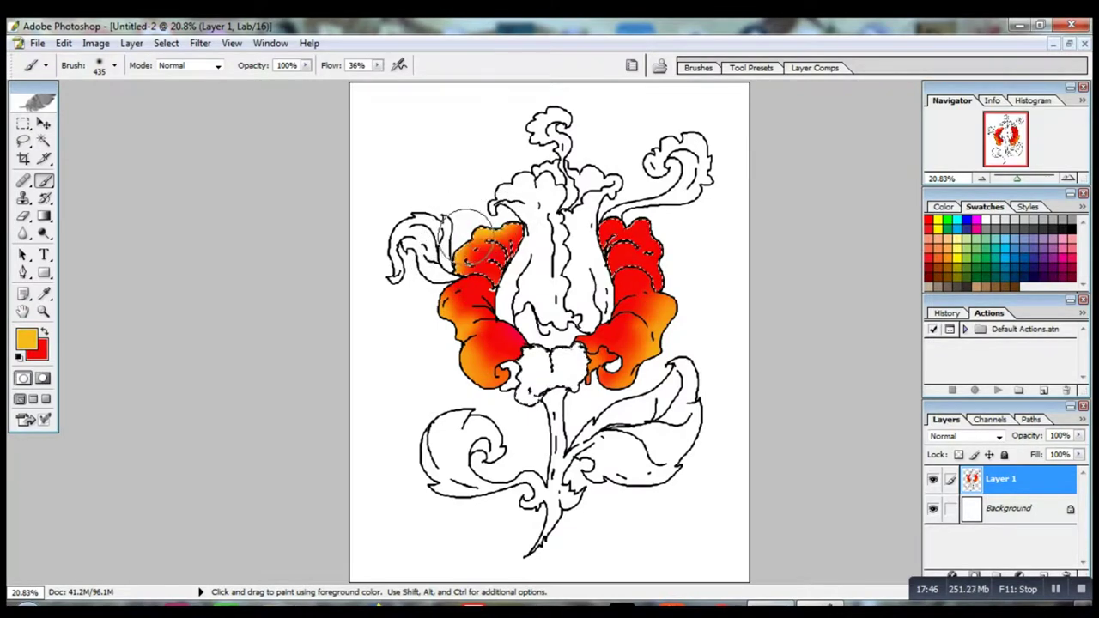
drag(664, 239, 639, 207)
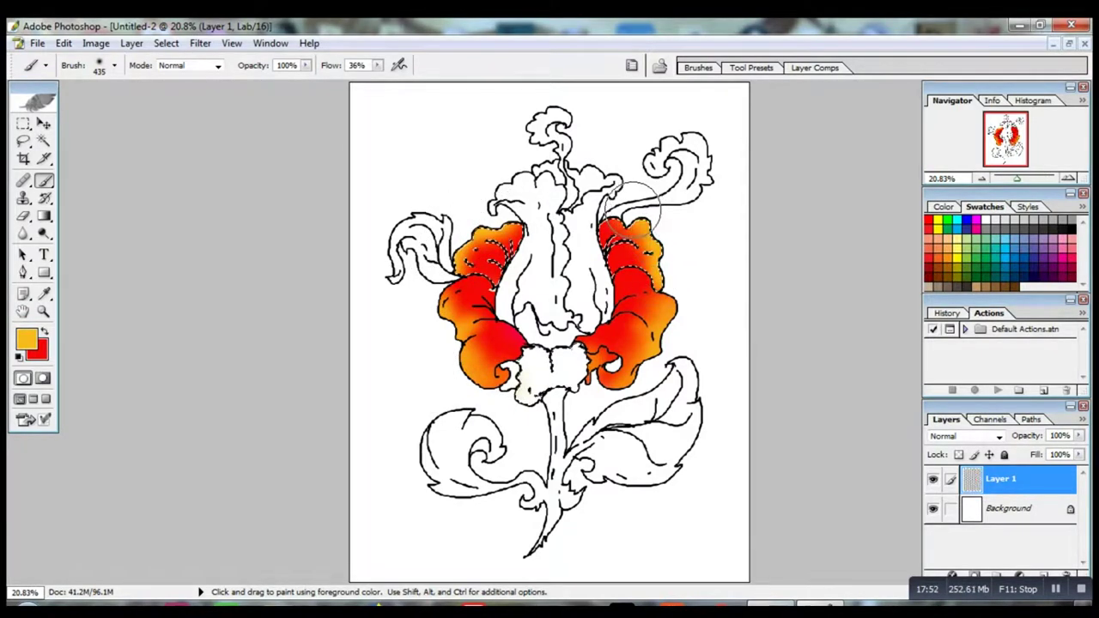
Paint the bottom center petal red and shade its outer edges golden orange.
key(x)
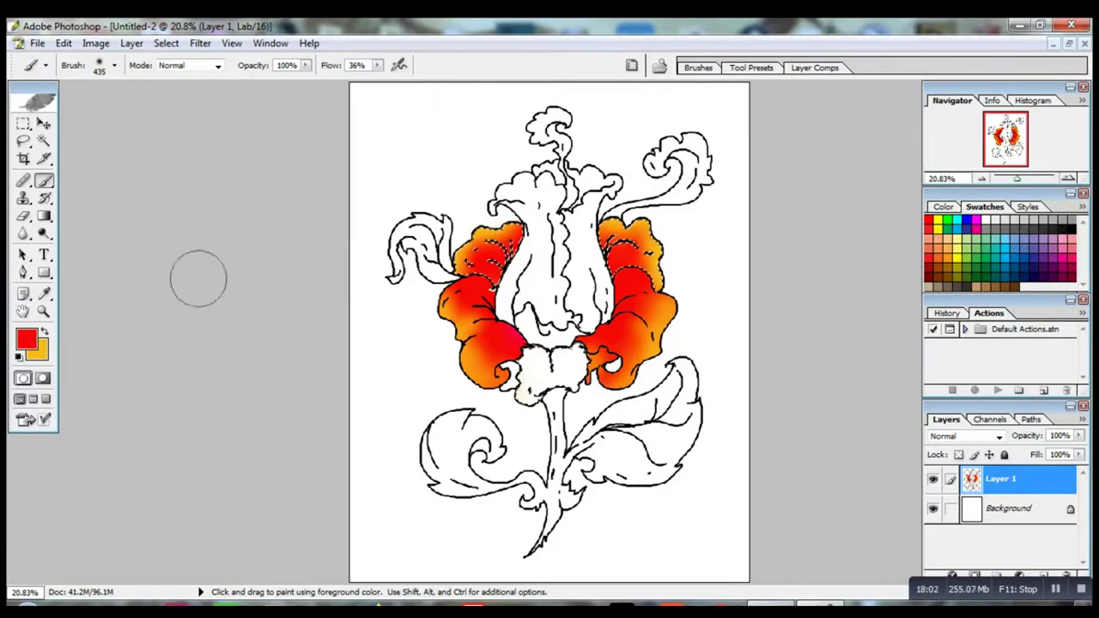
key(x)
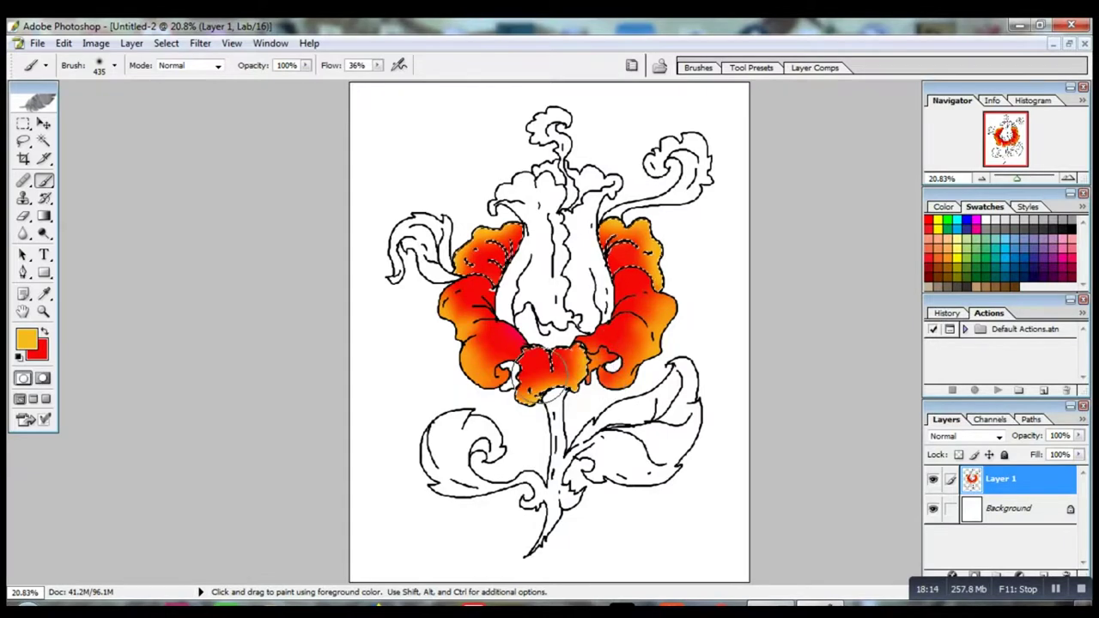
drag(543, 375, 534, 391)
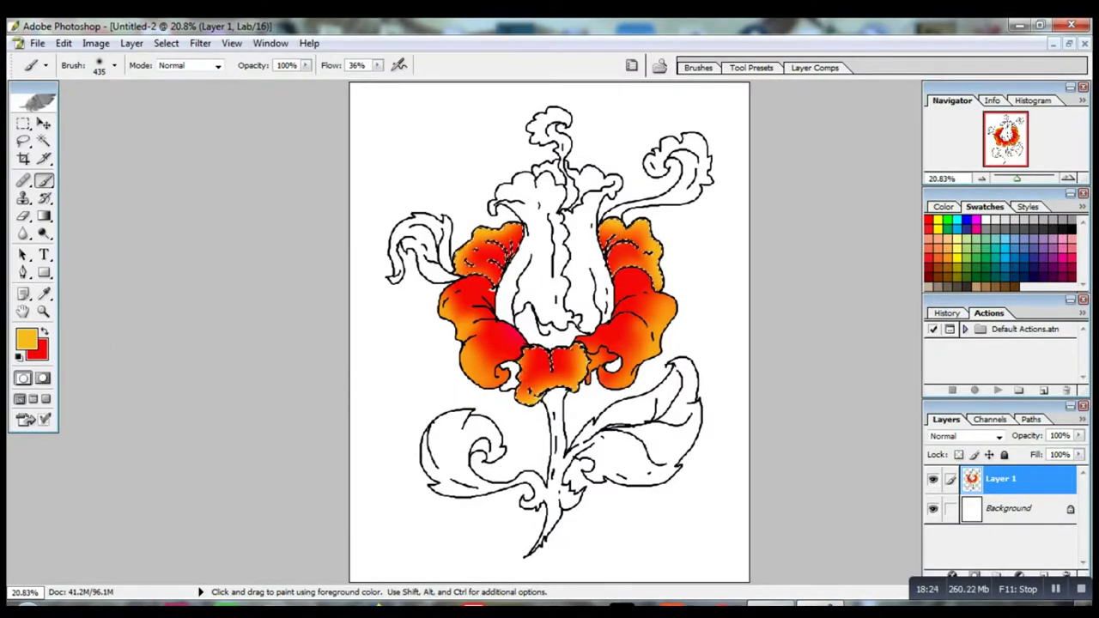
Select only the small curl between the lower left and bottom center petals and paint it with red and golden orange.
key(x)
key(x)
key(x)
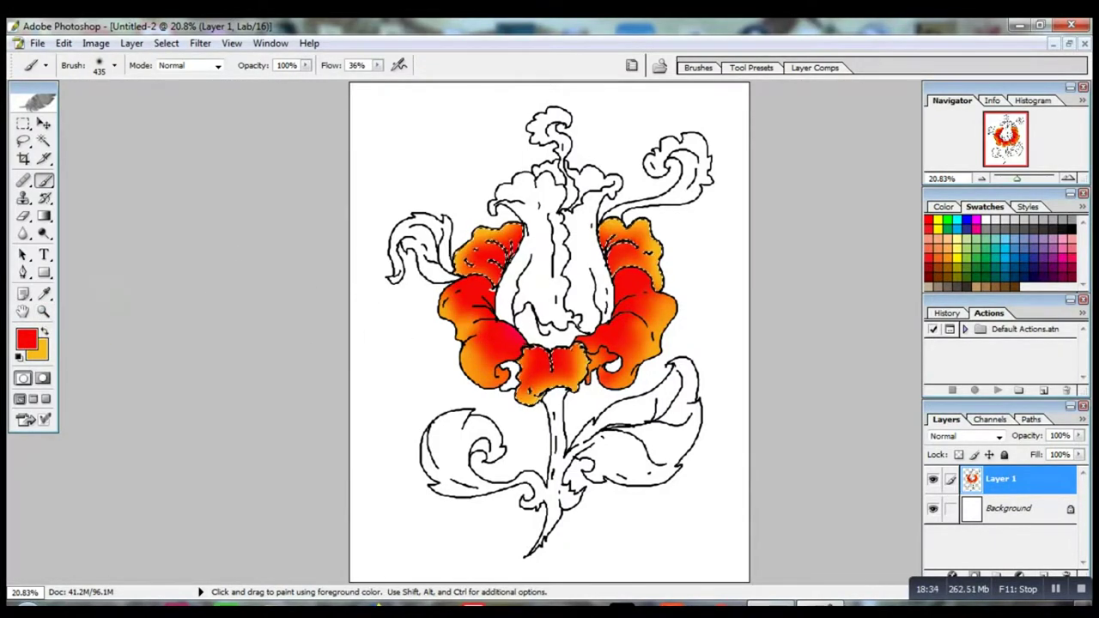
key(w)
key(ctrl+d)
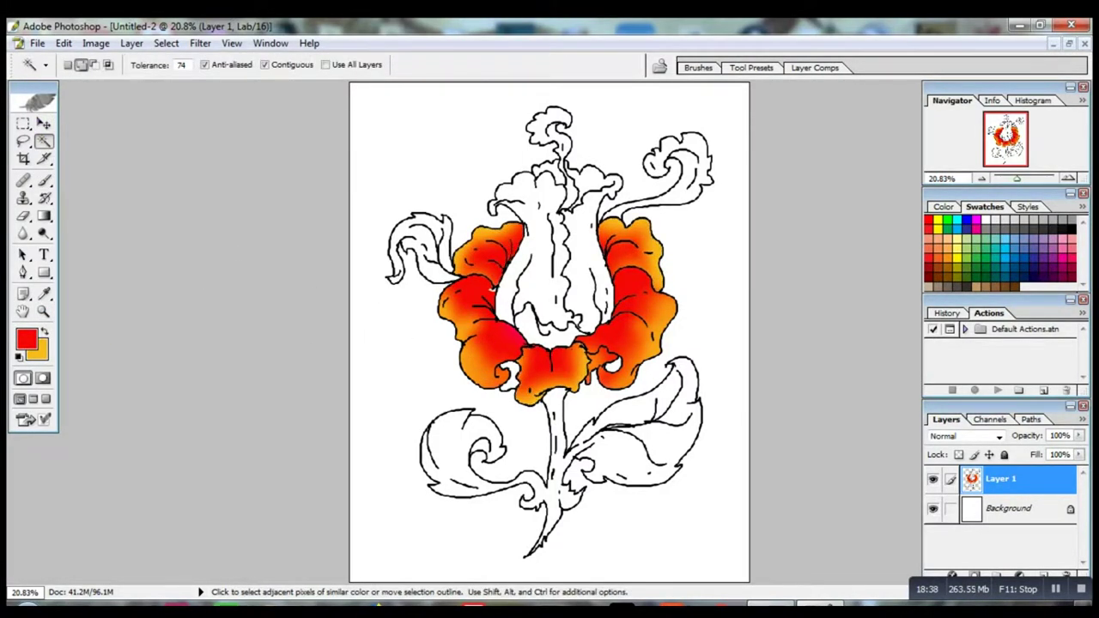
click(44, 180)
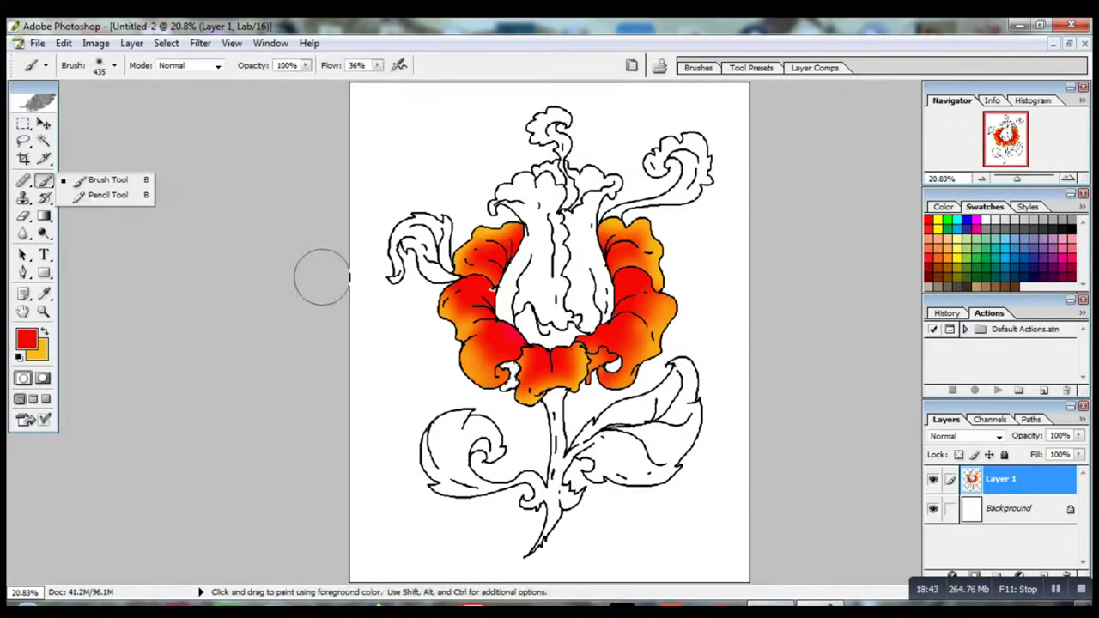
drag(518, 350, 490, 397)
click(44, 331)
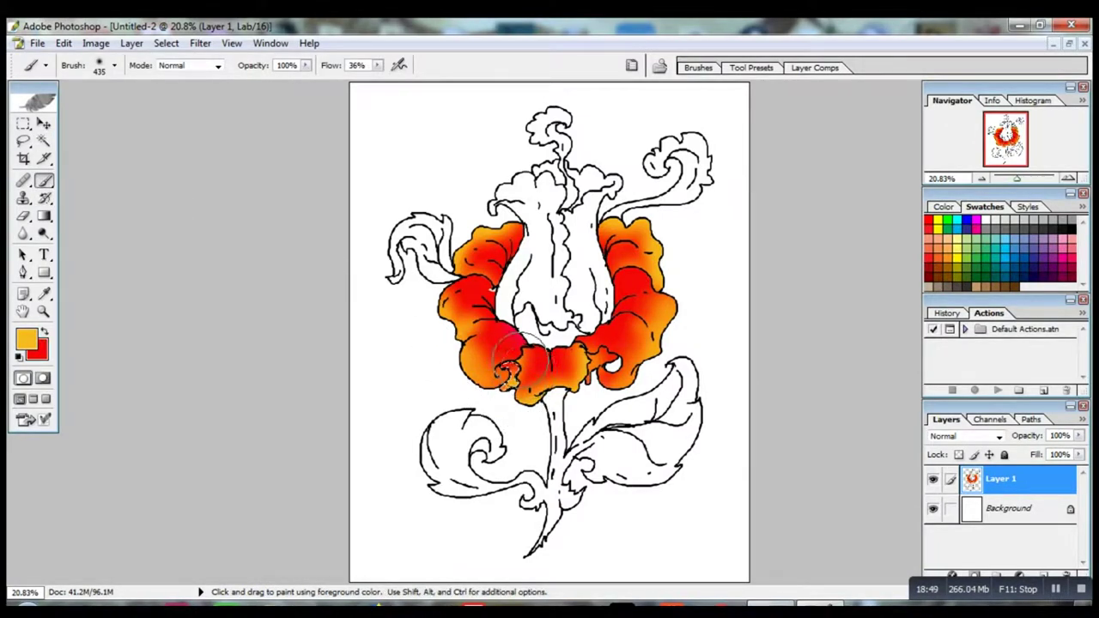
Replace the curl selection with a Magic Wand selection of the tall central petals.
click(43, 142)
key(ctrl+z)
click(583, 249)
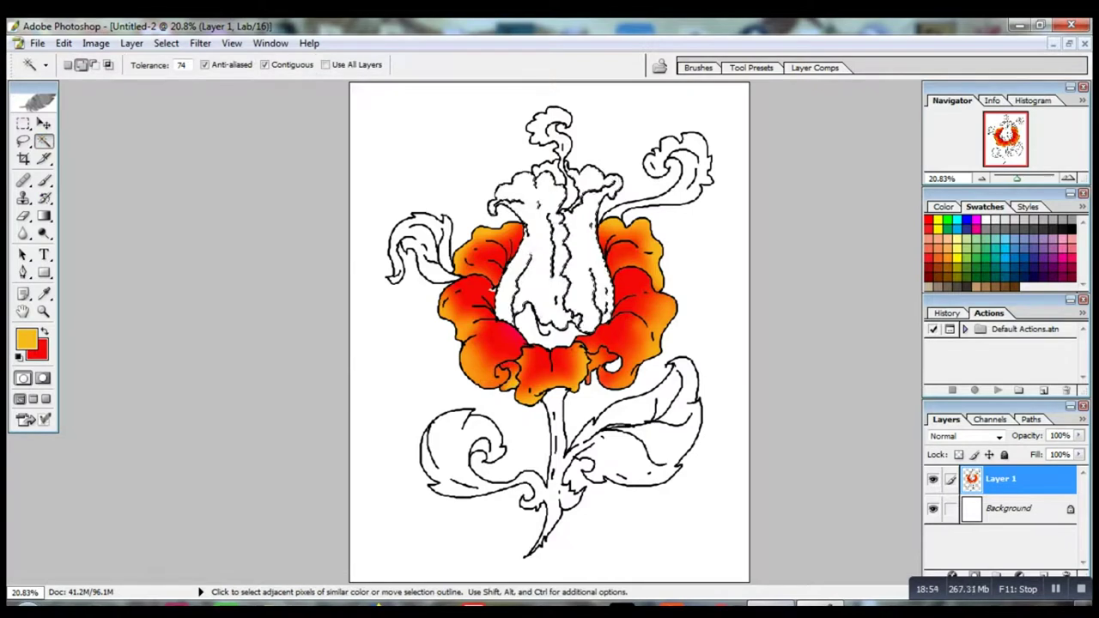
click(538, 253)
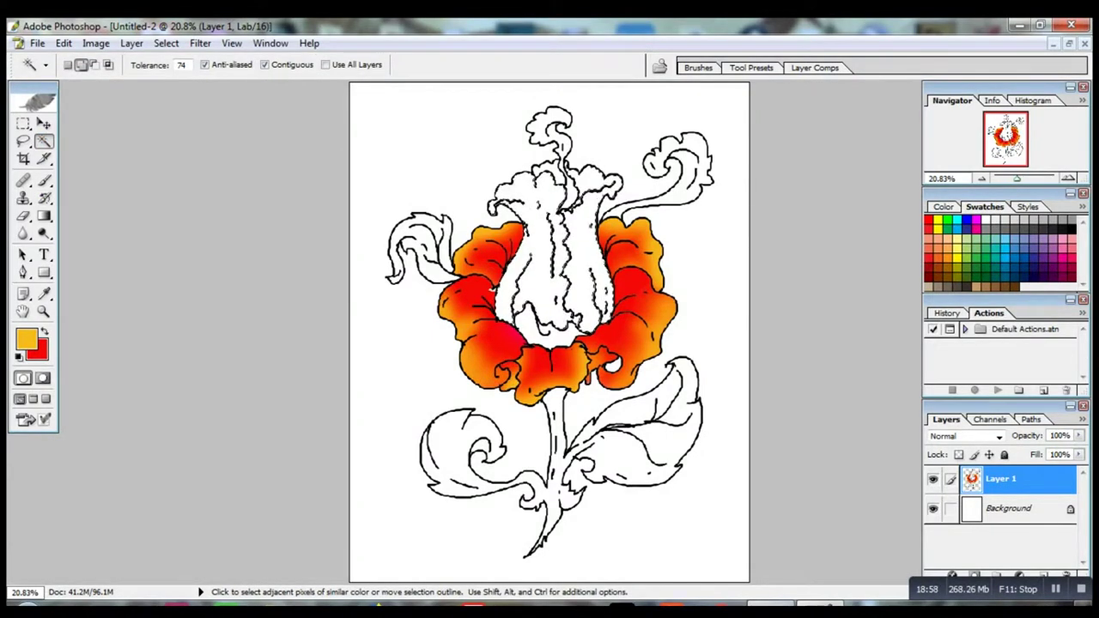
Swap the foreground color to red and paint the selected central petals with the Brush tool.
key(x)
click(43, 180)
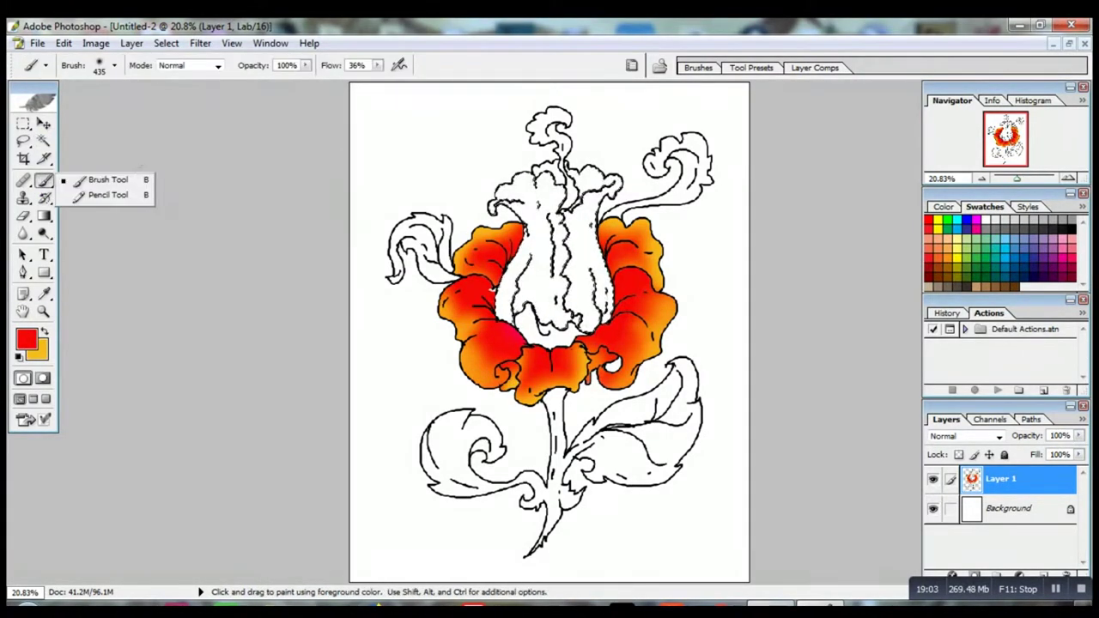
drag(483, 299, 510, 264)
mouse_move(614, 206)
mouse_down()
mouse_move(508, 180)
mouse_move(567, 201)
mouse_up()
Swap to golden orange, lower the brush opacity to 45% and shade the lower ends of the central petals.
key(x)
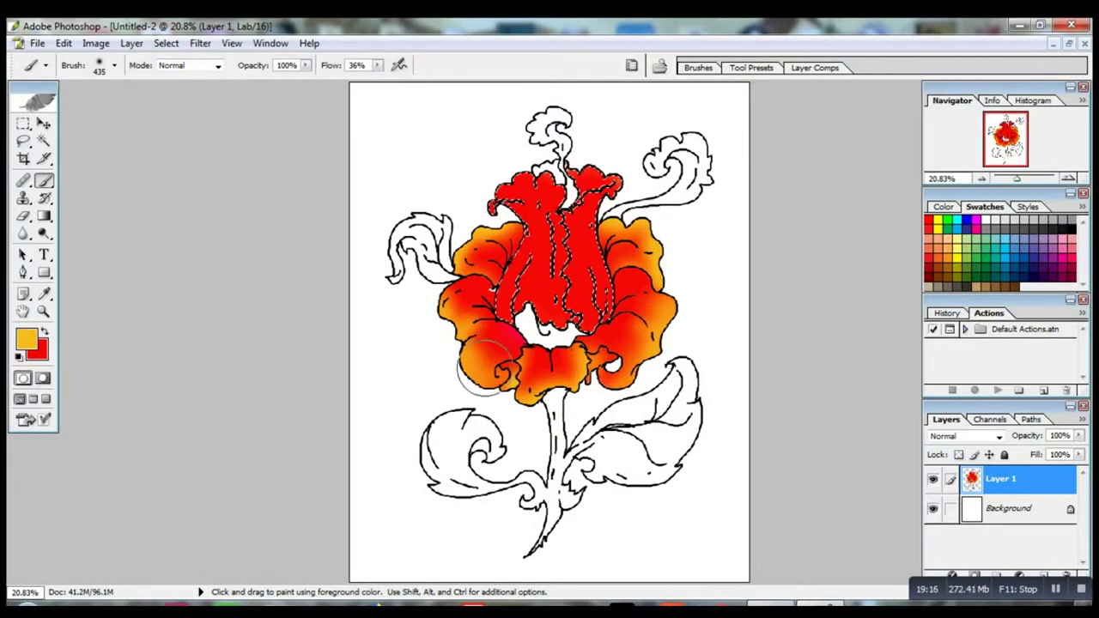
click(306, 65)
drag(307, 79, 282, 79)
click(478, 347)
drag(481, 328, 481, 310)
drag(305, 65, 283, 80)
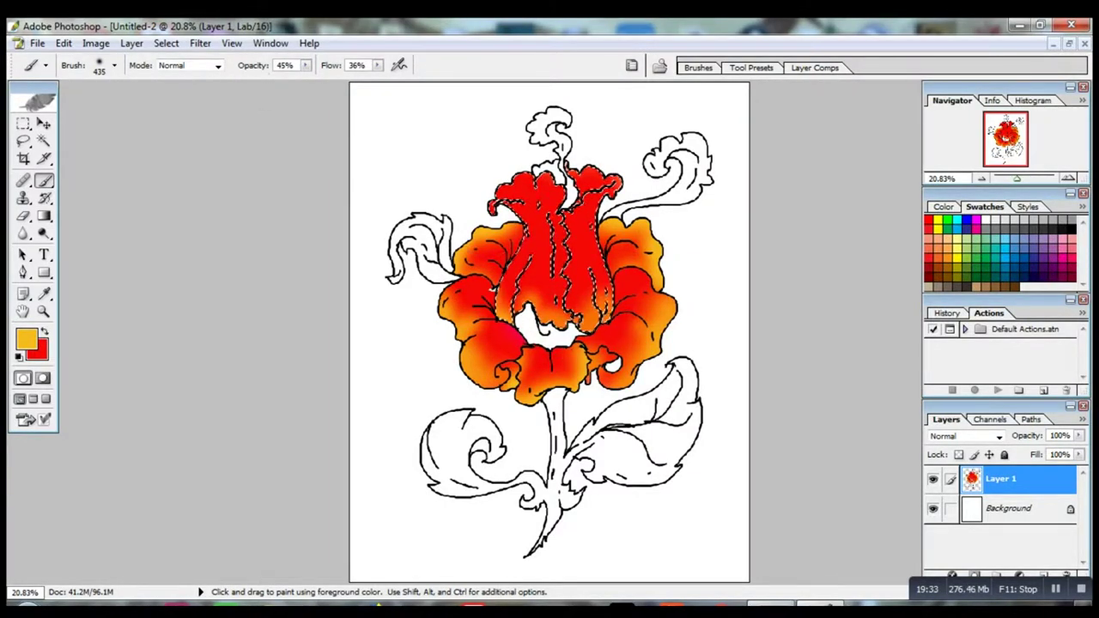
Reduce the brush size to 124 px, add a golden orange highlight along the right central petal's fold, and lower the opacity to 21%.
click(115, 65)
drag(166, 108, 119, 108)
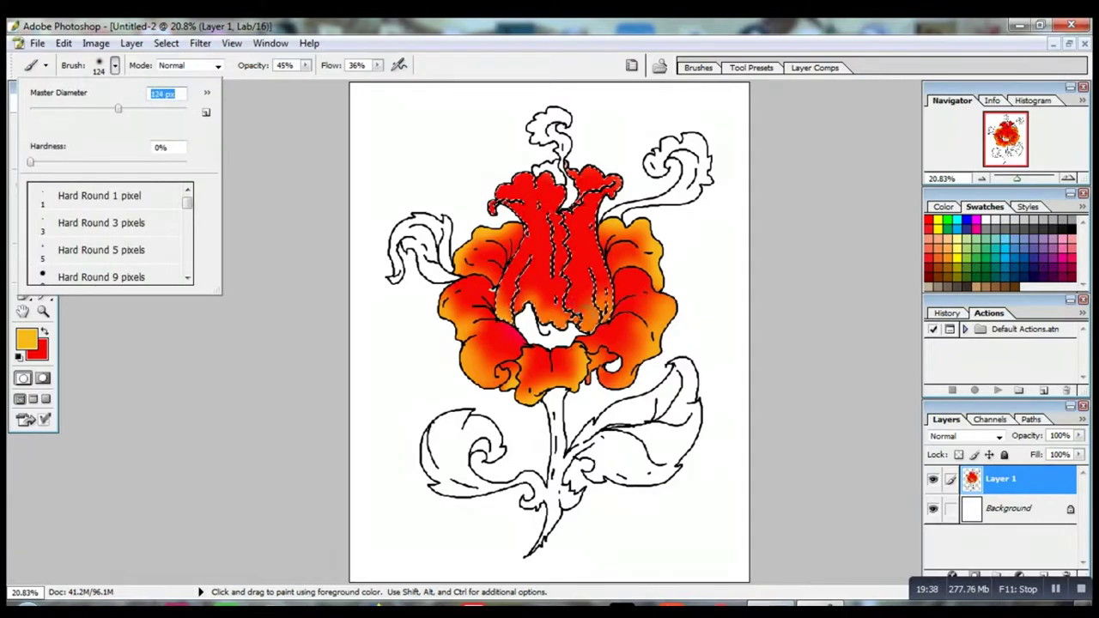
key(Return)
drag(591, 287, 576, 325)
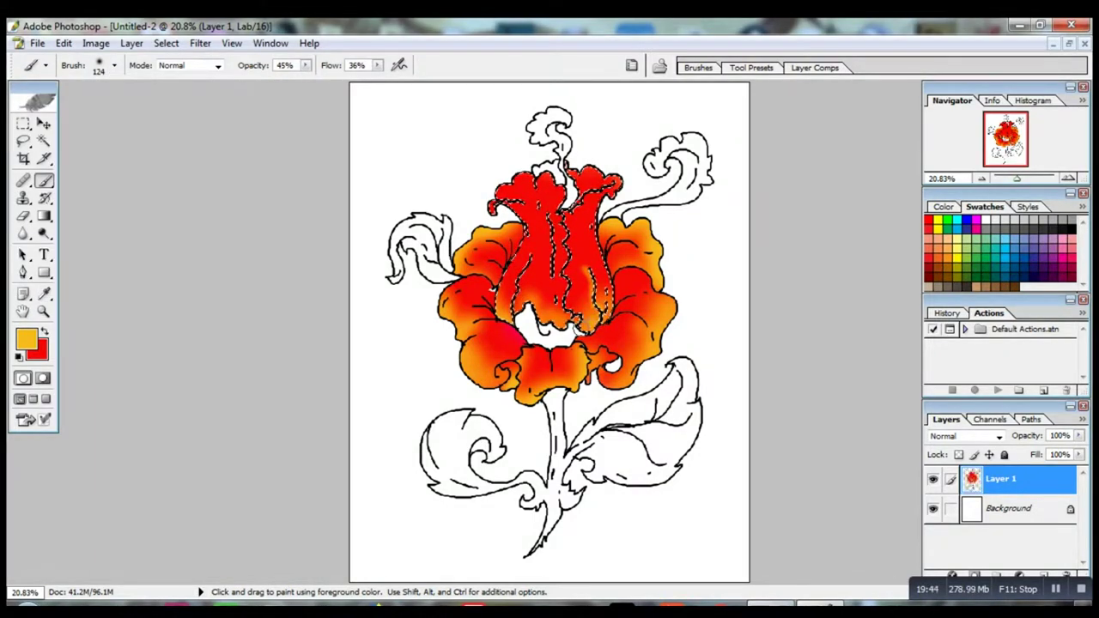
drag(305, 65, 286, 80)
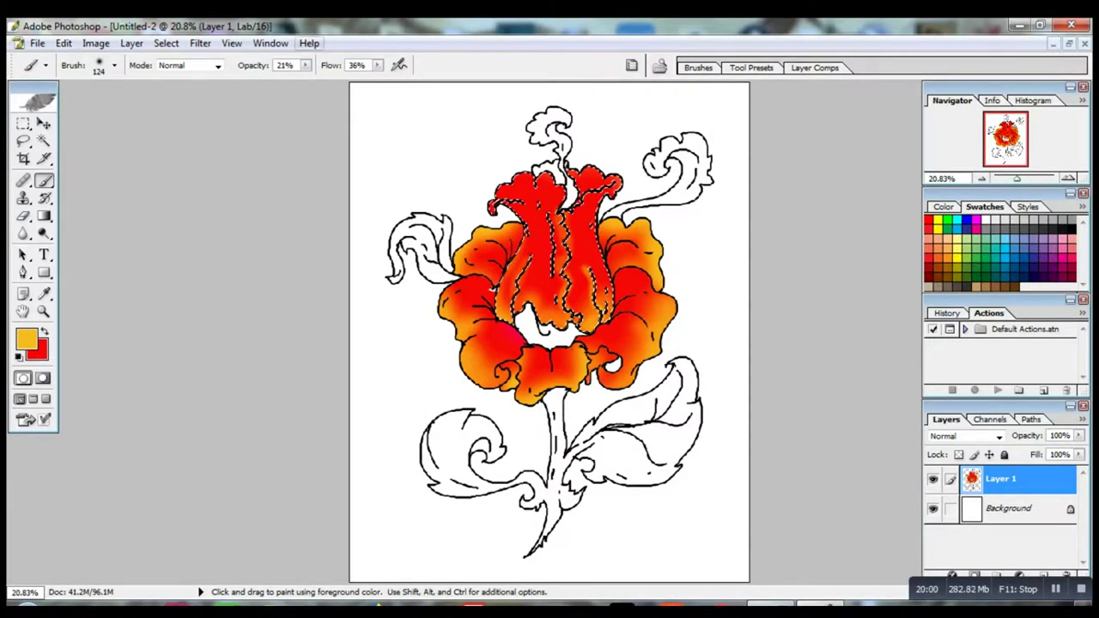
Set the brush opacity to 53% and reduce the brush size to 61 px, keeping the Normal blending mode.
drag(305, 65, 330, 79)
click(190, 66)
click(114, 65)
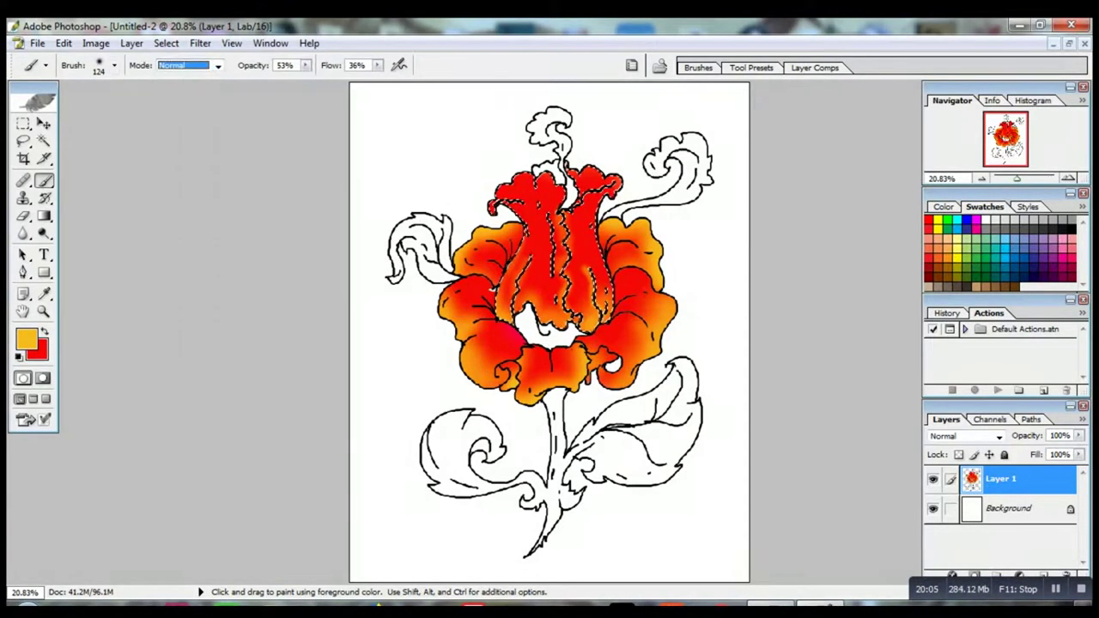
click(114, 66)
drag(87, 109, 79, 109)
click(409, 302)
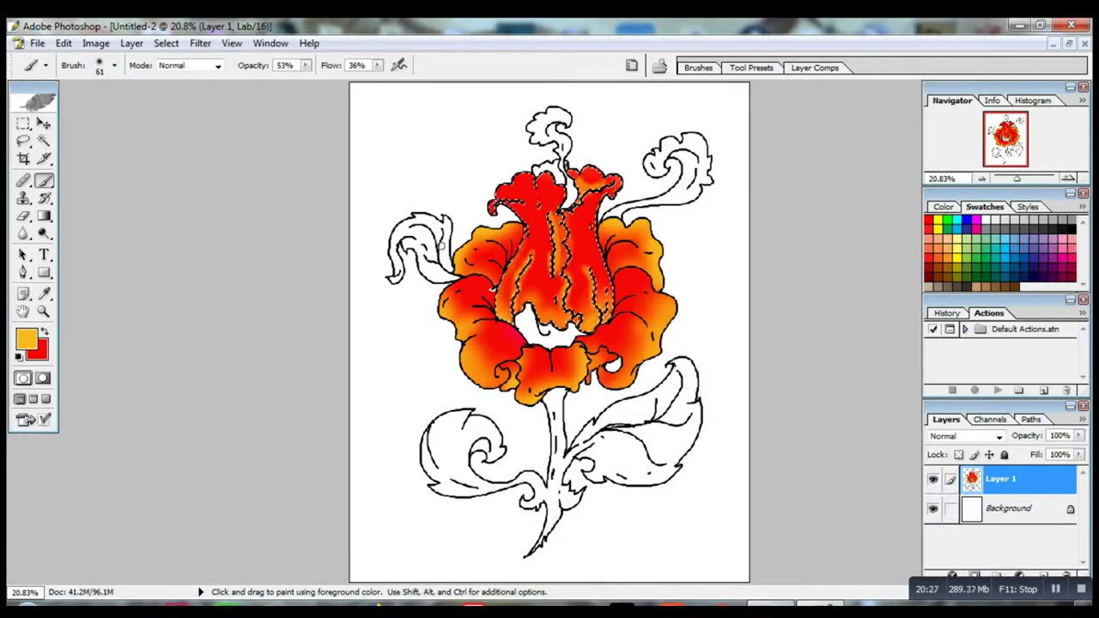
Lower the brush opacity to 35% and enlarge the brush to 414 px.
drag(305, 65, 307, 79)
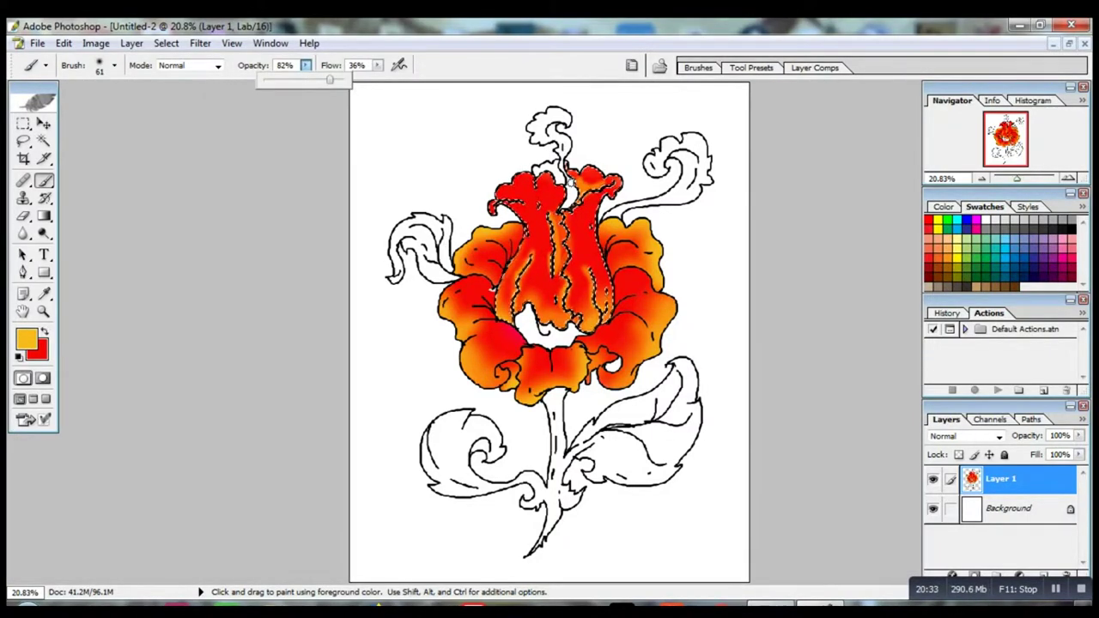
click(572, 182)
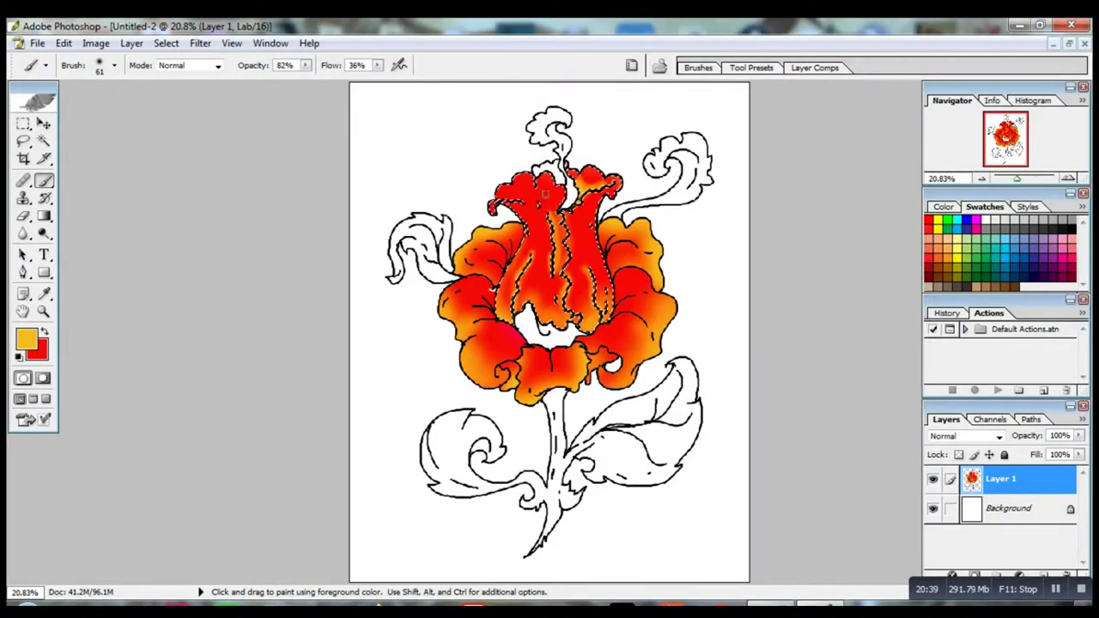
click(305, 65)
drag(307, 79, 267, 79)
click(534, 190)
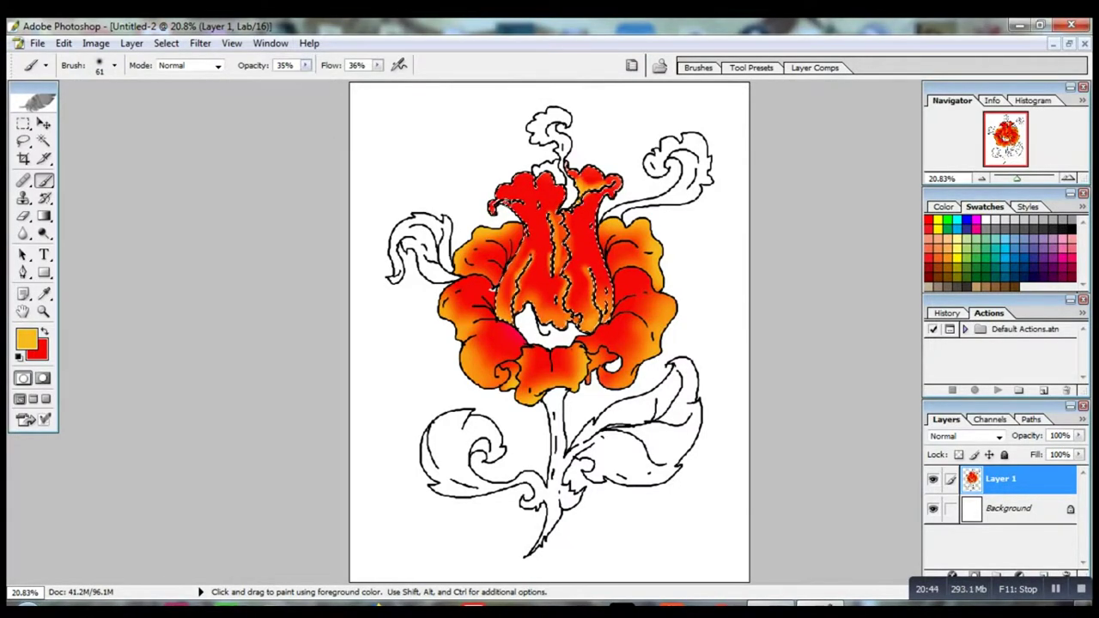
click(114, 65)
drag(77, 109, 165, 109)
click(333, 270)
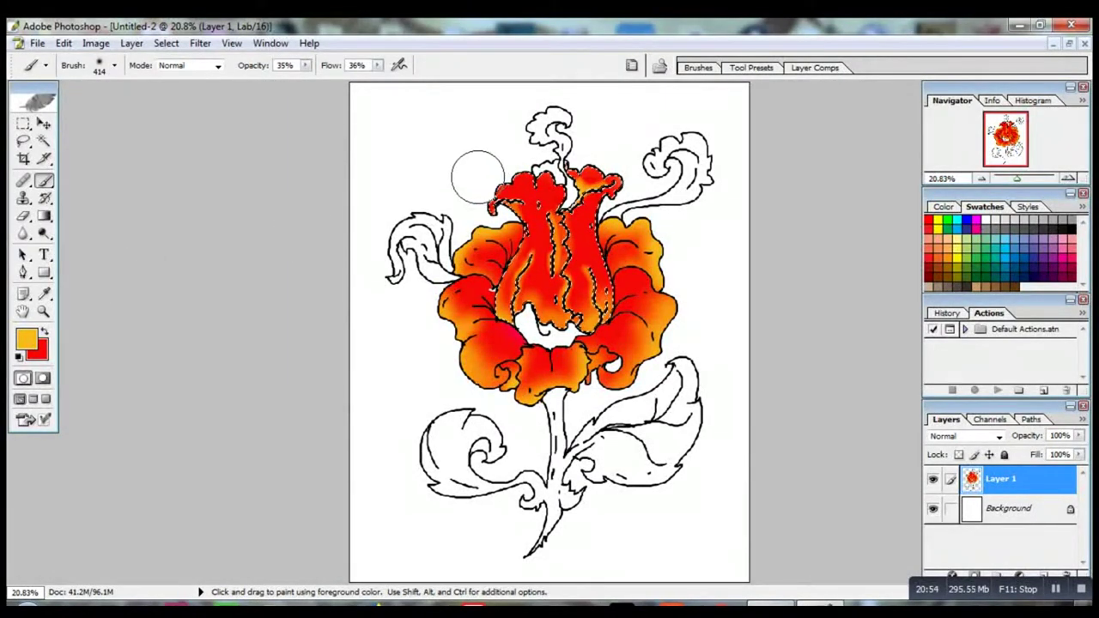
Raise the brush flow to 79% and opacity to 82%, and shade the central petals' upper tips and lower ends golden orange.
click(378, 65)
click(373, 184)
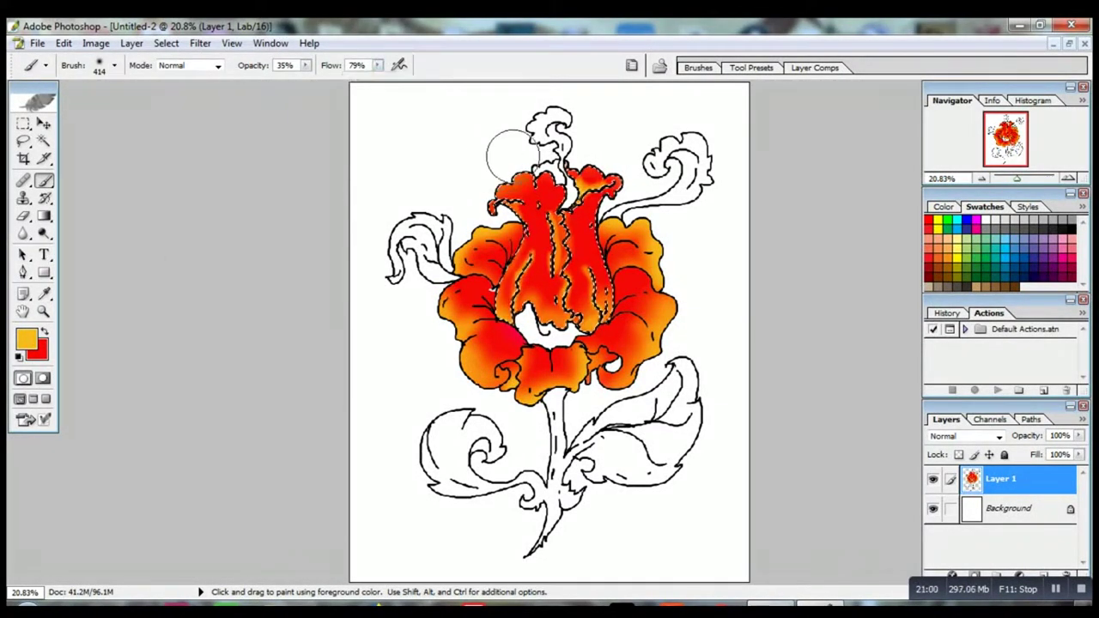
click(305, 65)
drag(306, 80, 344, 80)
click(306, 65)
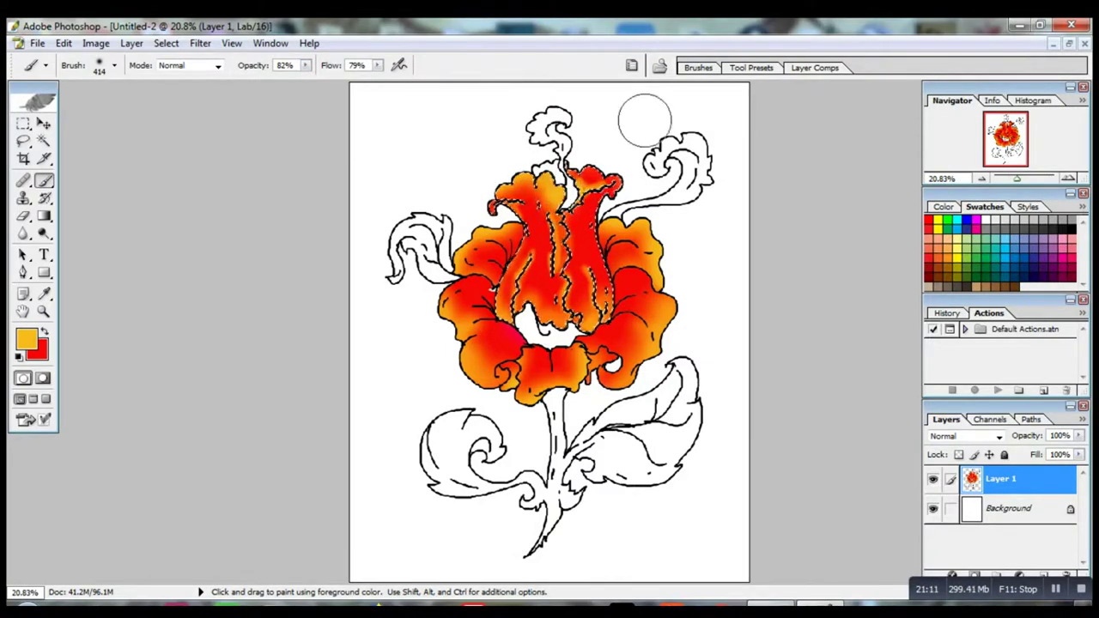
drag(588, 155, 630, 179)
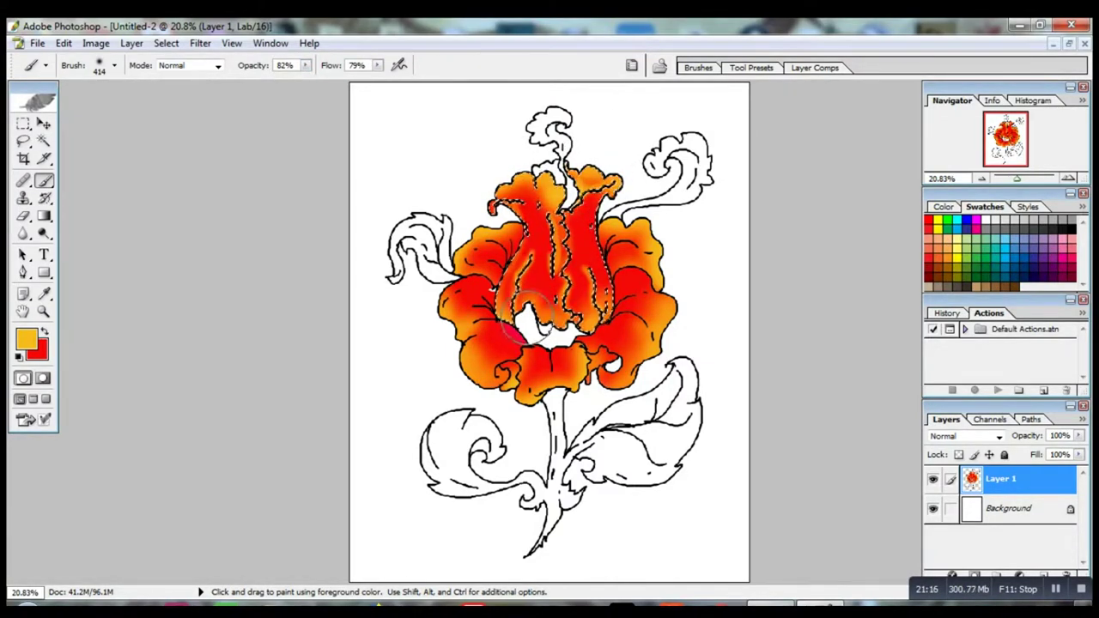
mouse_move(527, 325)
mouse_down()
mouse_move(535, 299)
mouse_move(560, 330)
mouse_up()
Deselect, select the white gap beneath the central petals with the Magic Wand, and paint it red and golden orange.
key(x)
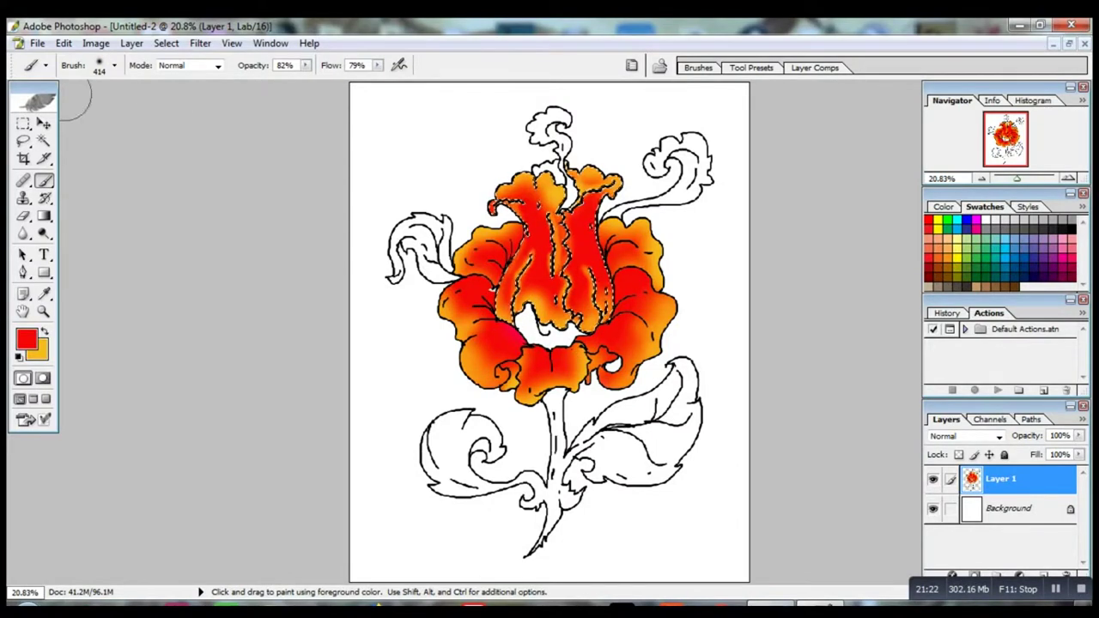
key(ctrl+d)
key(w)
click(529, 329)
click(45, 180)
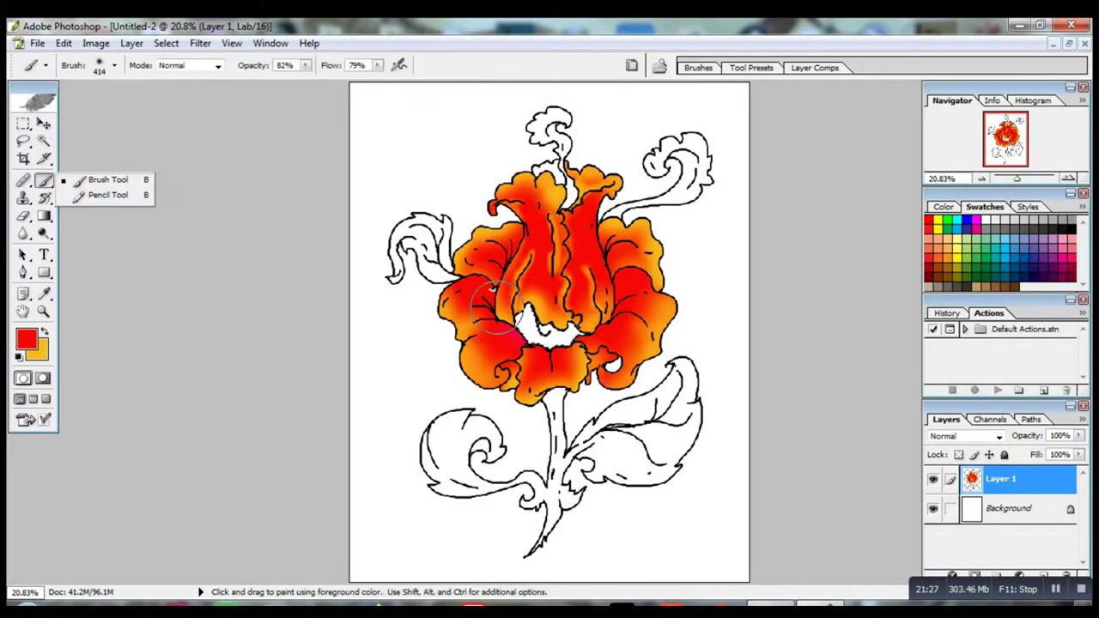
click(86, 178)
mouse_move(524, 330)
mouse_down()
mouse_move(576, 343)
mouse_move(536, 335)
mouse_up()
key(x)
Select the small petal behind the central petals' tips, paint it red, and swap back to golden orange for shading.
key(w)
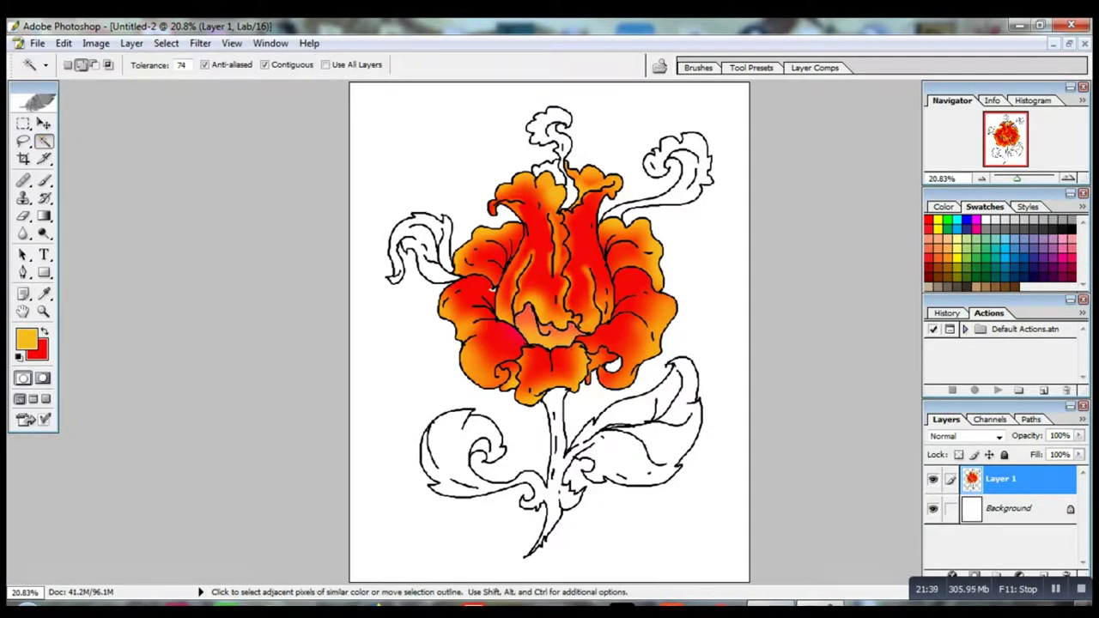
click(44, 180)
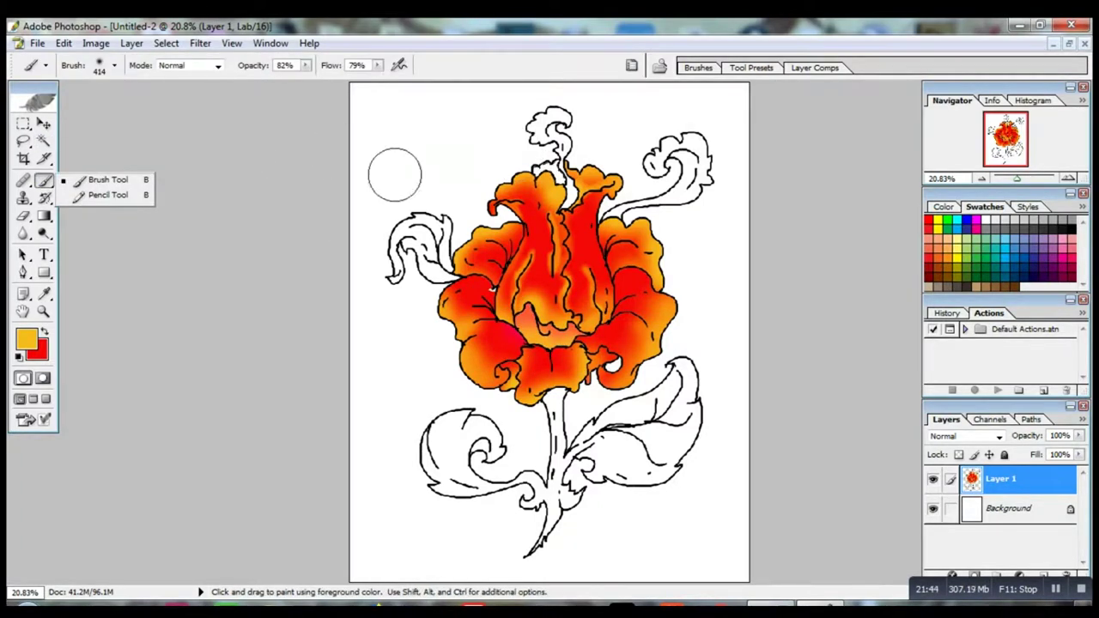
key(x)
mouse_move(547, 207)
mouse_down()
mouse_move(528, 206)
mouse_move(525, 183)
mouse_up()
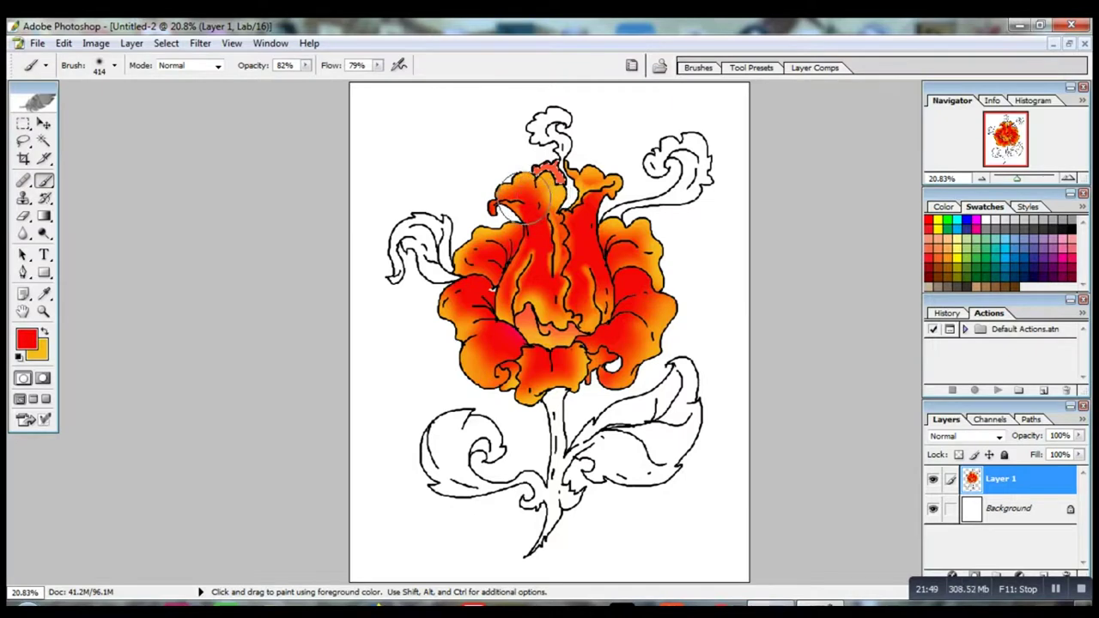
click(45, 332)
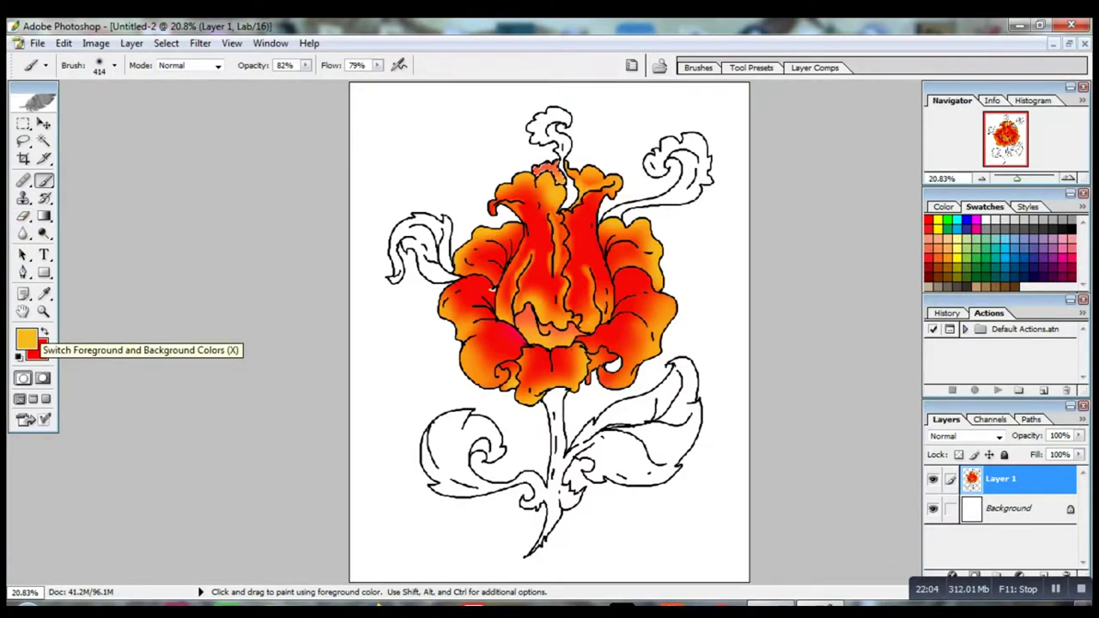
Select the curled stamen above the flower with the Magic Wand and paint it golden orange (F6BC1E) with the Brush tool.
click(26, 340)
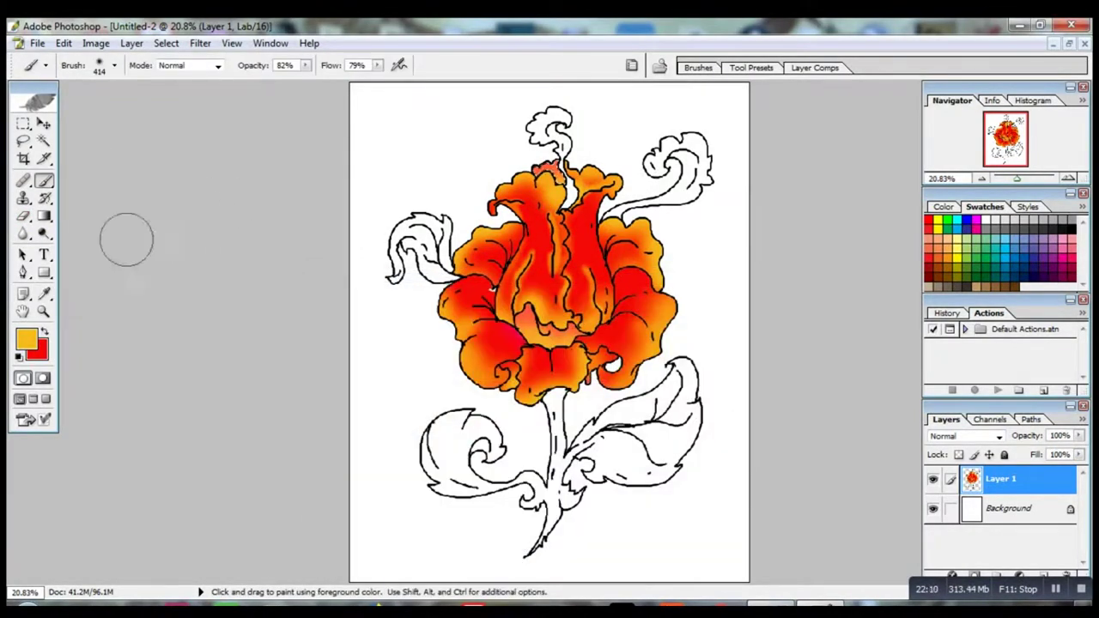
click(44, 141)
click(27, 340)
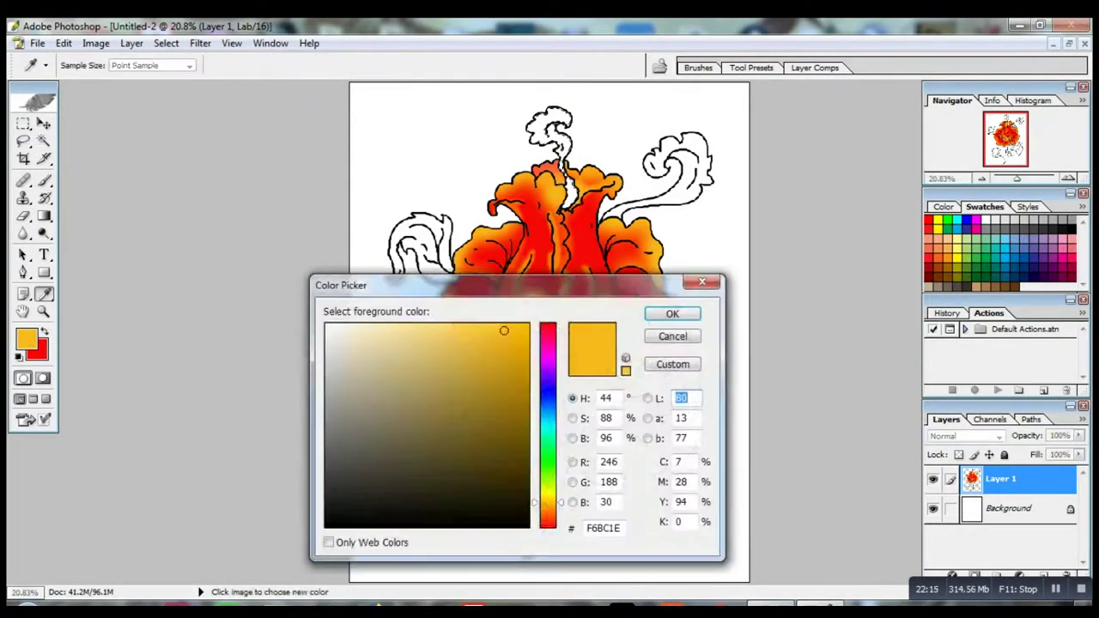
click(672, 313)
click(44, 180)
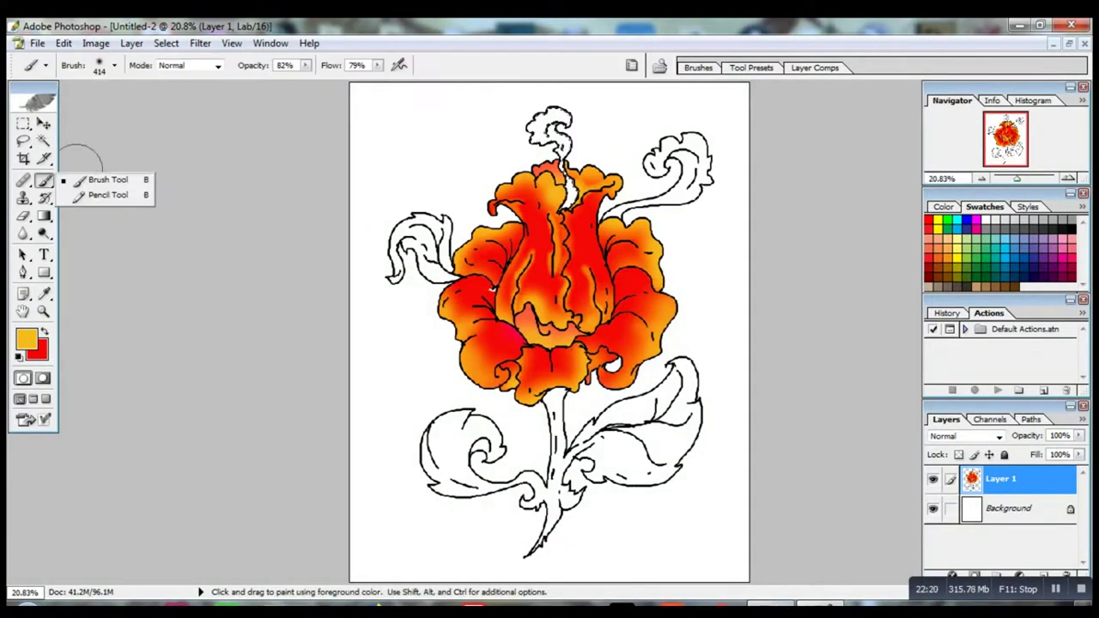
click(85, 177)
drag(541, 137, 573, 99)
Replace the golden orange with bright green and the red with dark green (319F0A) as the two working colors.
click(26, 340)
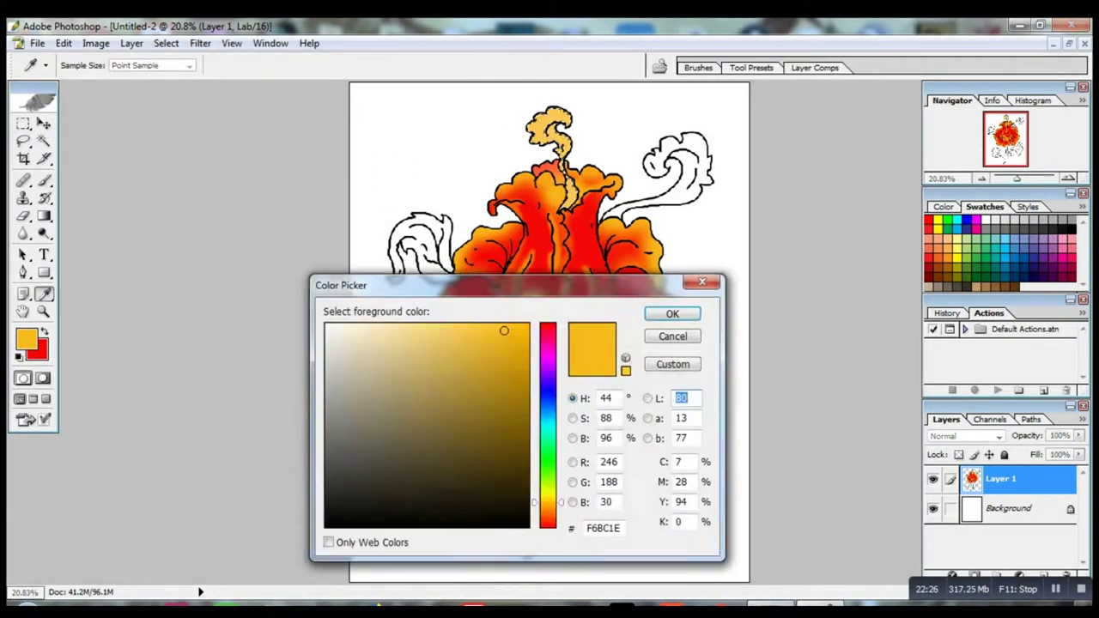
click(547, 461)
click(672, 314)
click(44, 332)
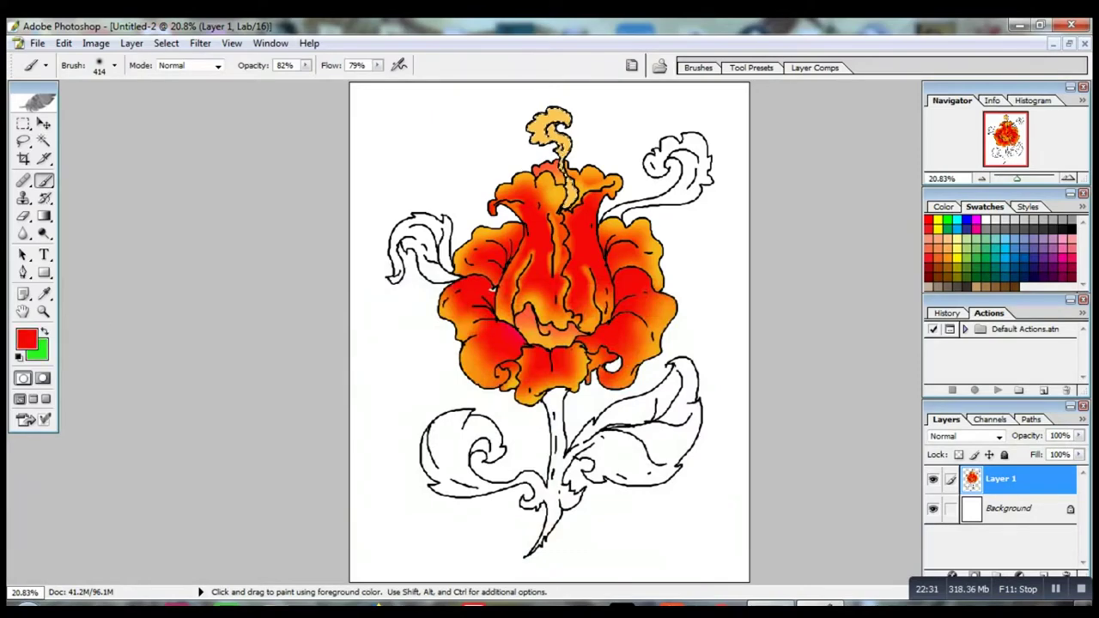
click(26, 340)
click(548, 468)
click(516, 400)
key(Return)
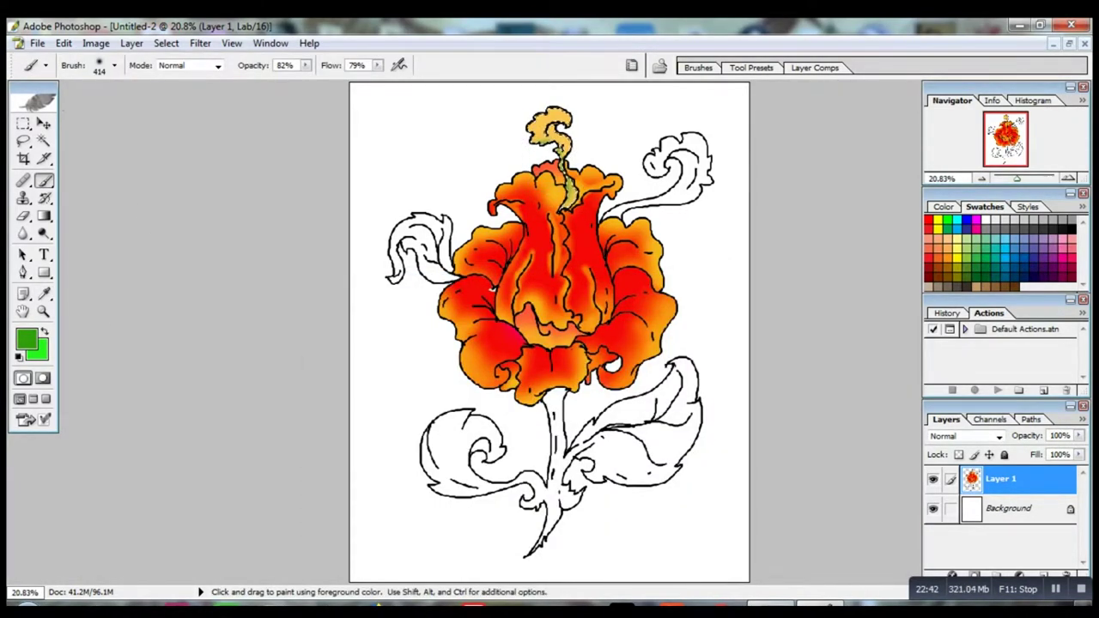
Shade the curled stamen's upper edge bright green and its base dark green (319F0A).
key(x)
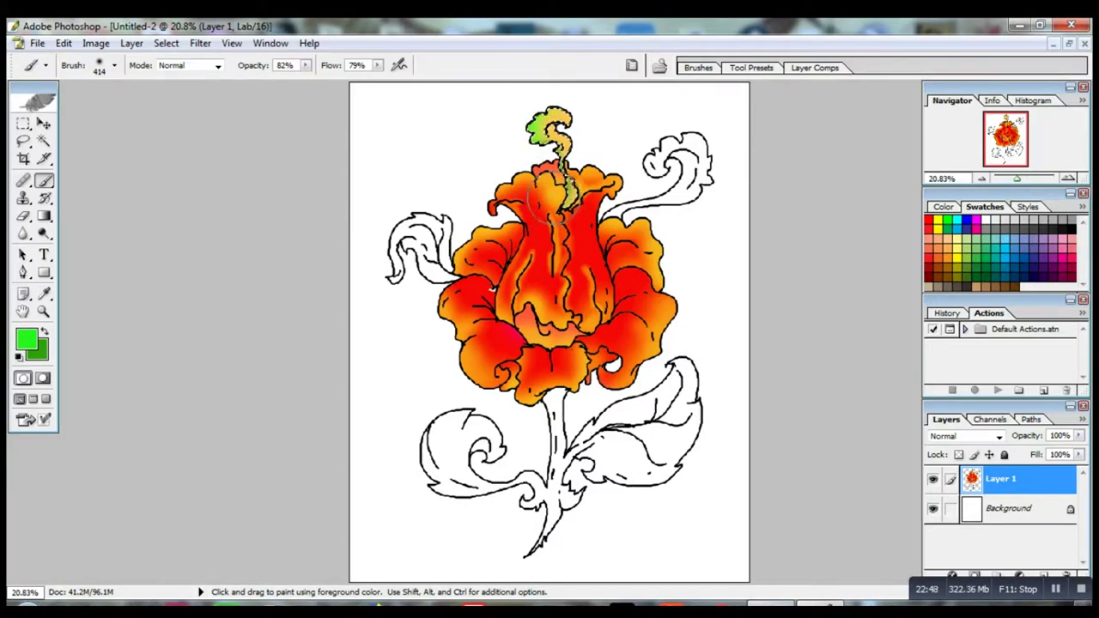
key(x)
click(26, 340)
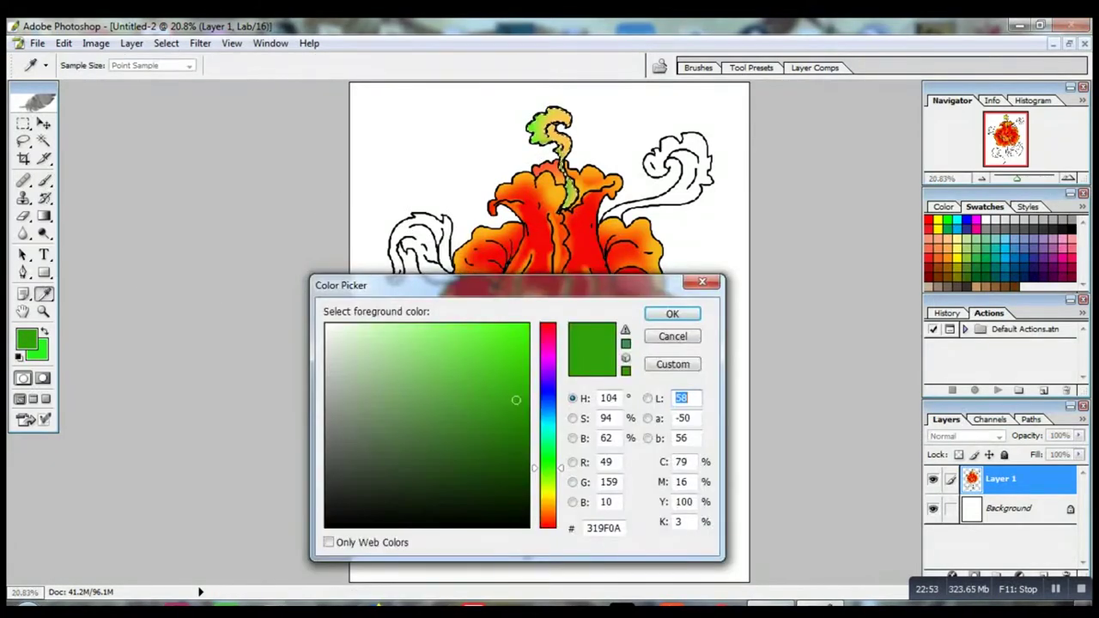
key(Return)
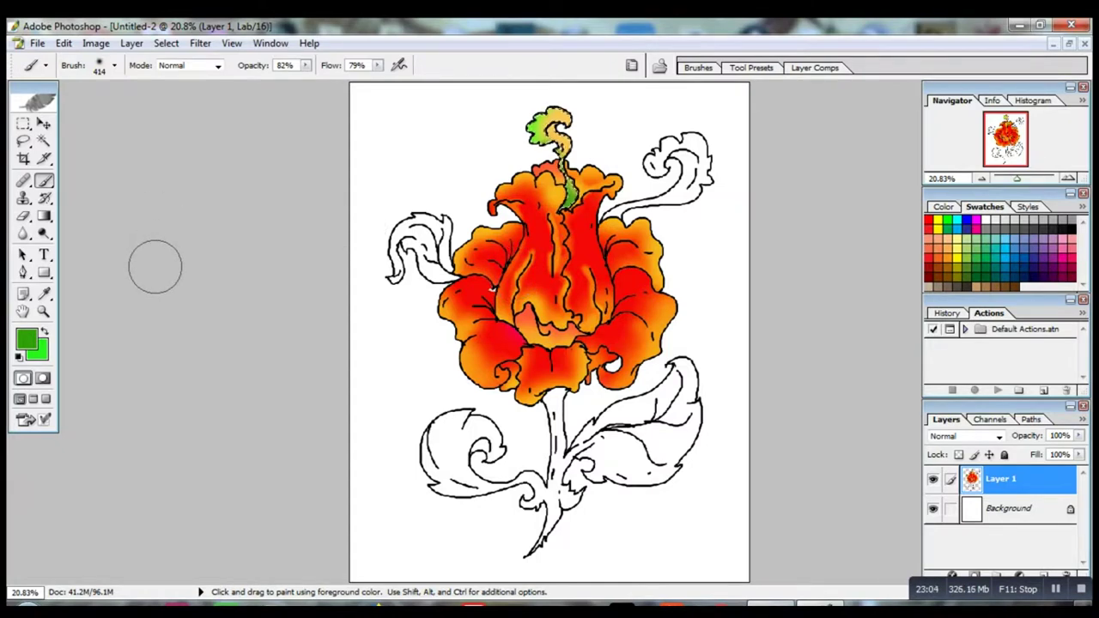
Select all the leaves and the stem with the Magic Wand and paint them dark green using a 674 px brush.
key(w)
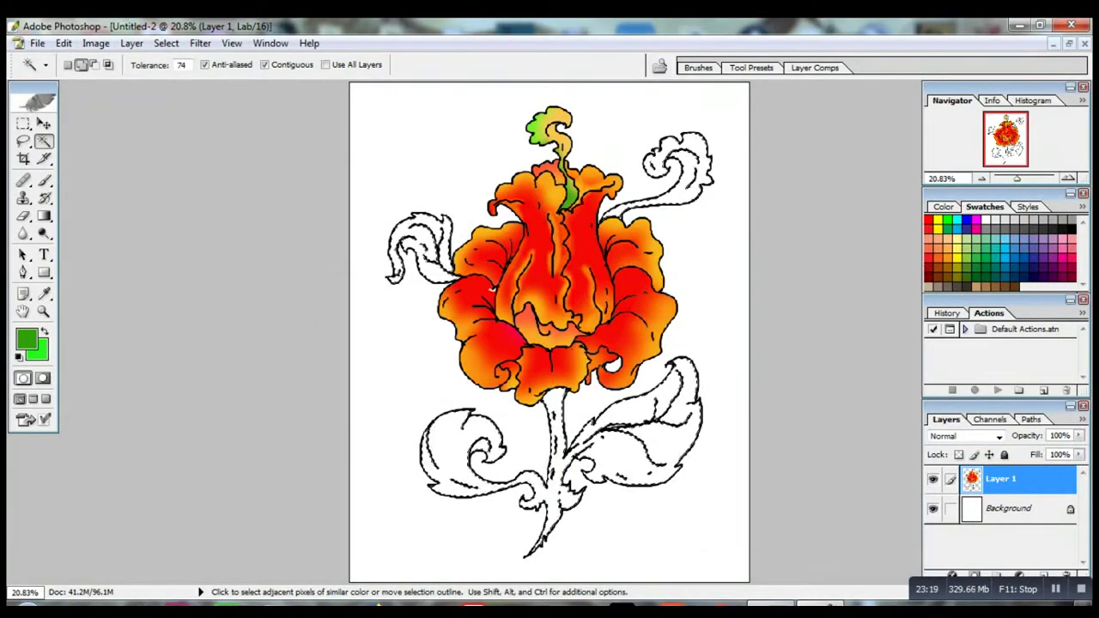
click(26, 339)
click(672, 313)
click(45, 180)
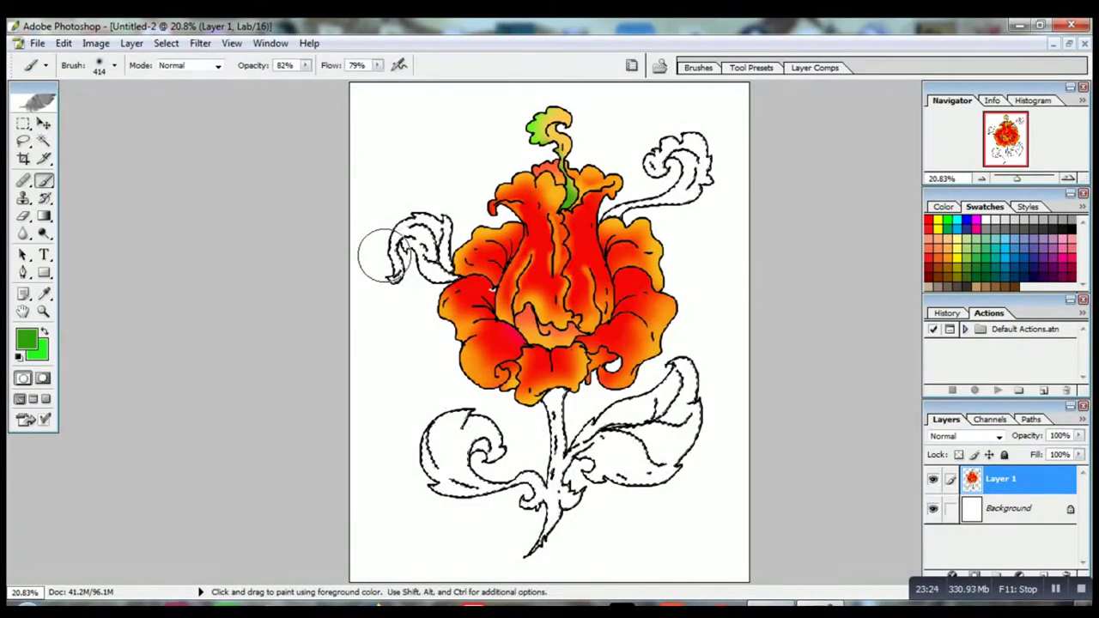
click(115, 66)
drag(164, 109, 177, 109)
mouse_move(434, 253)
mouse_down()
mouse_move(399, 250)
mouse_move(412, 255)
mouse_up()
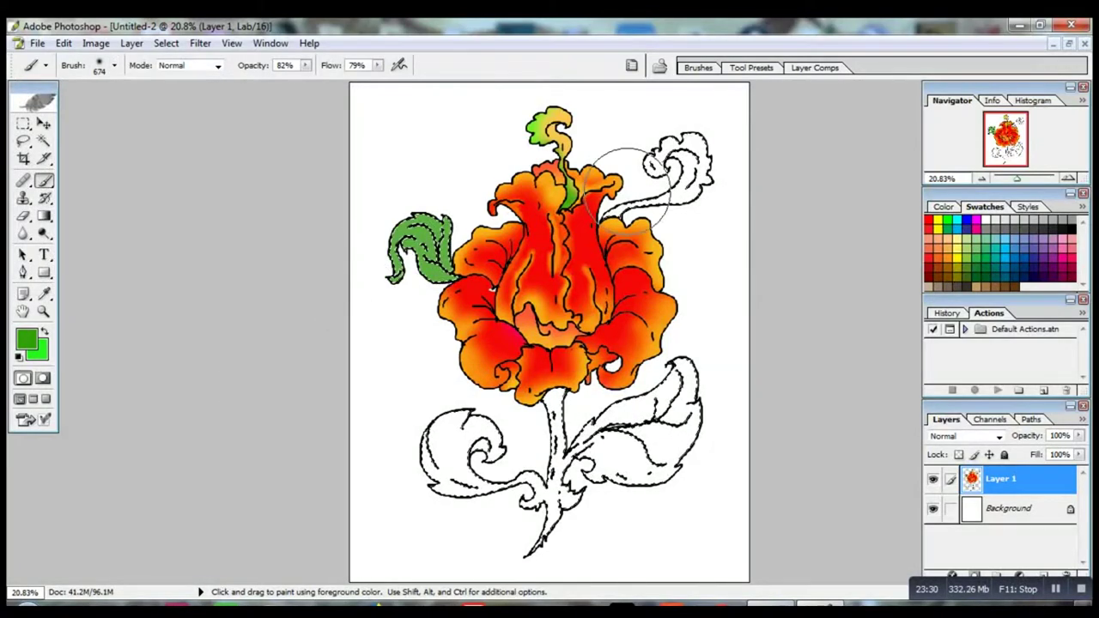
drag(559, 399, 554, 434)
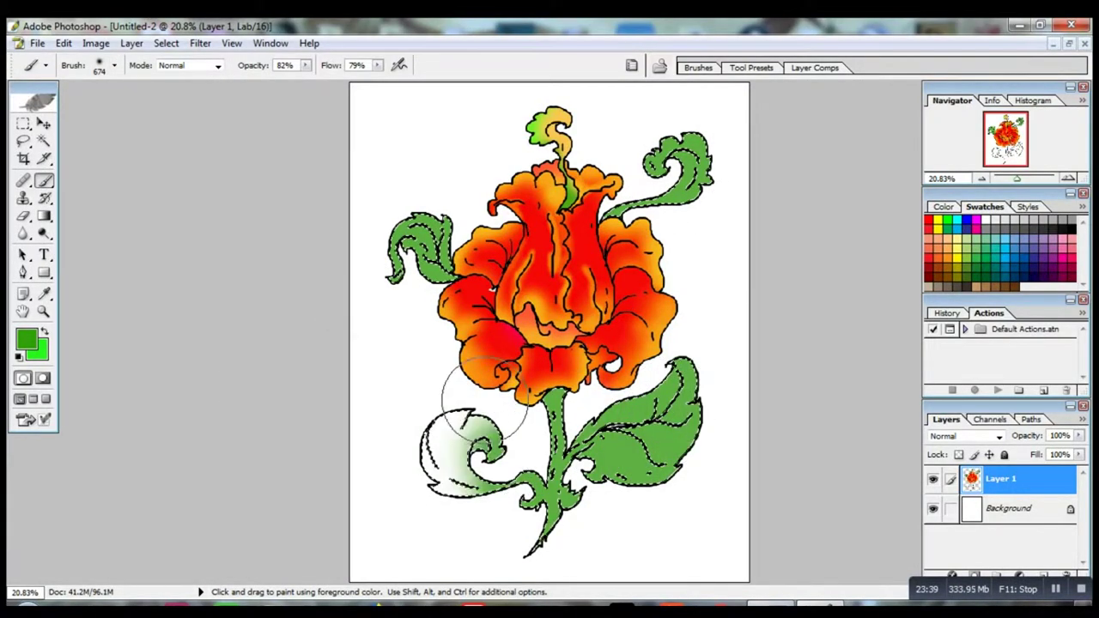
click(131, 43)
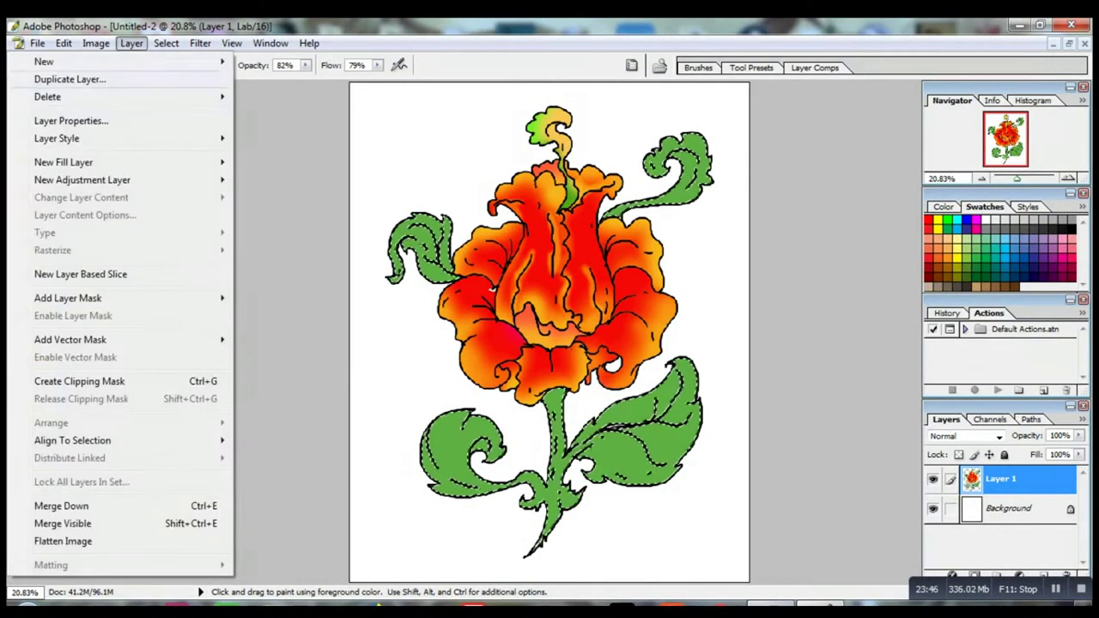
click(200, 42)
Swap to bright green, lower the brush opacity to 48%, and brush highlights along the leaves' outer edges.
click(45, 332)
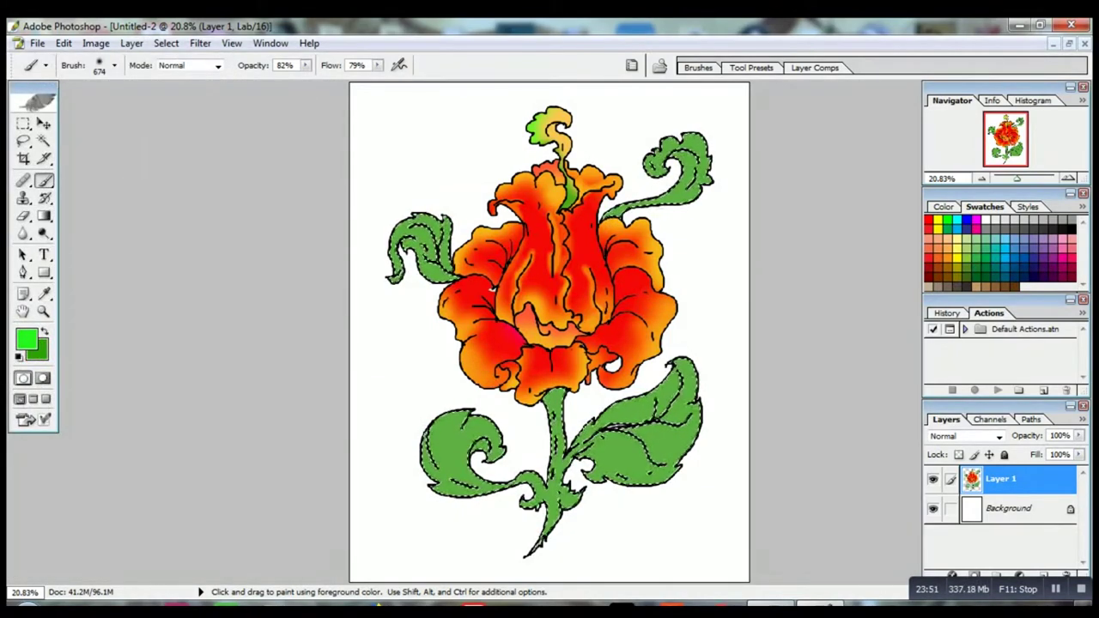
click(306, 67)
drag(306, 79, 276, 79)
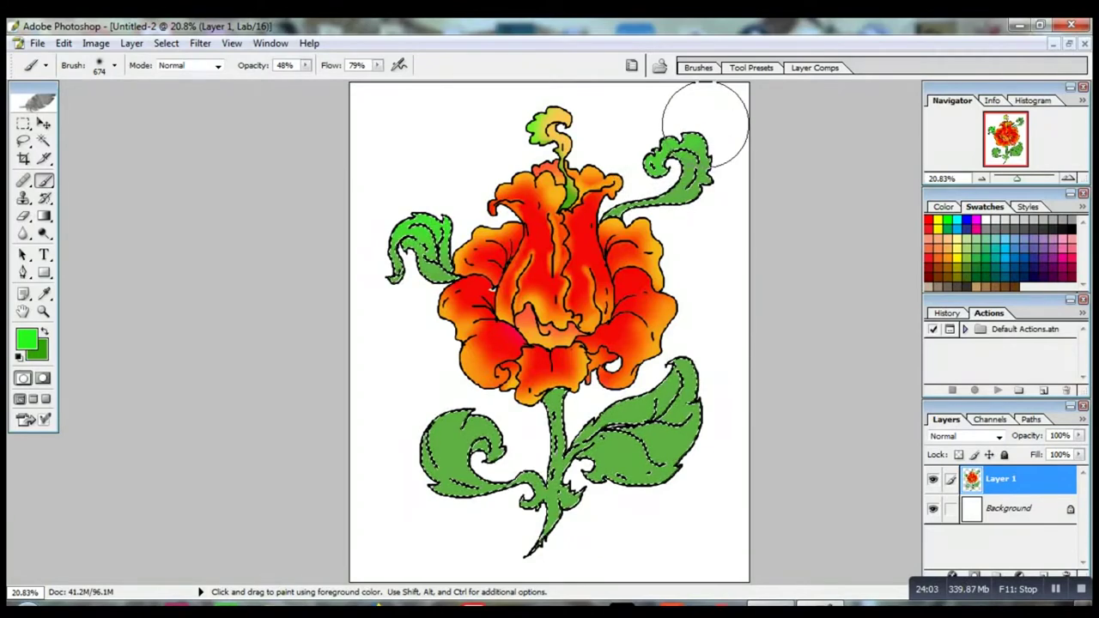
drag(636, 492, 594, 503)
mouse_move(464, 528)
mouse_down()
mouse_move(414, 484)
mouse_move(405, 434)
mouse_move(468, 387)
mouse_up()
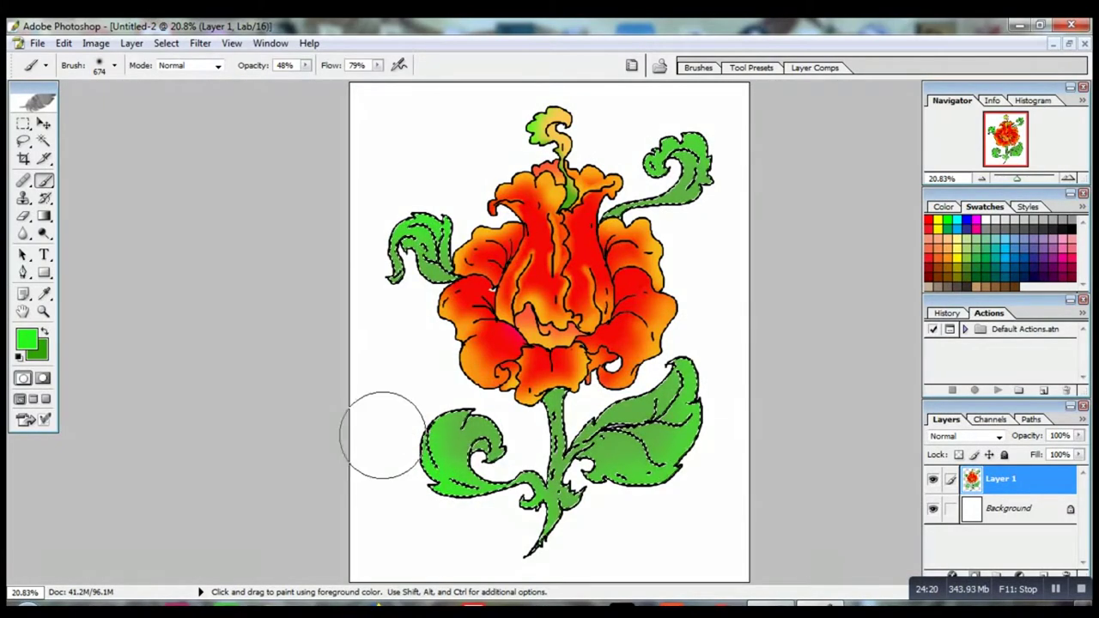
Replace the dark green with magenta, reduce the brush to 394 px, and shade the stem and the leaves' inner areas.
click(45, 332)
click(28, 339)
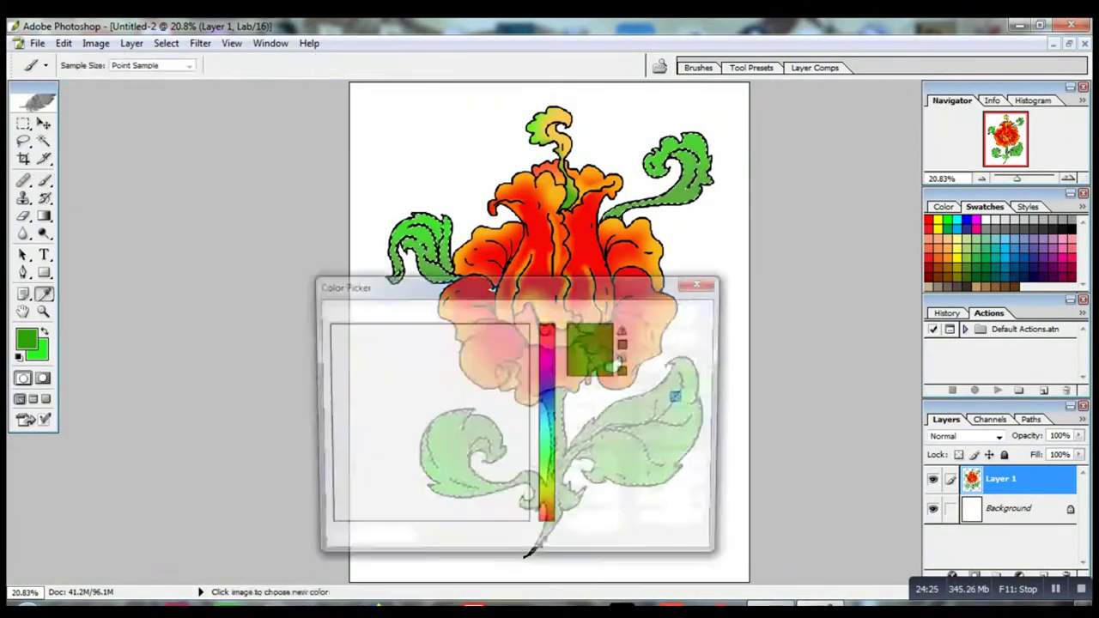
click(548, 361)
drag(548, 362, 548, 351)
click(673, 314)
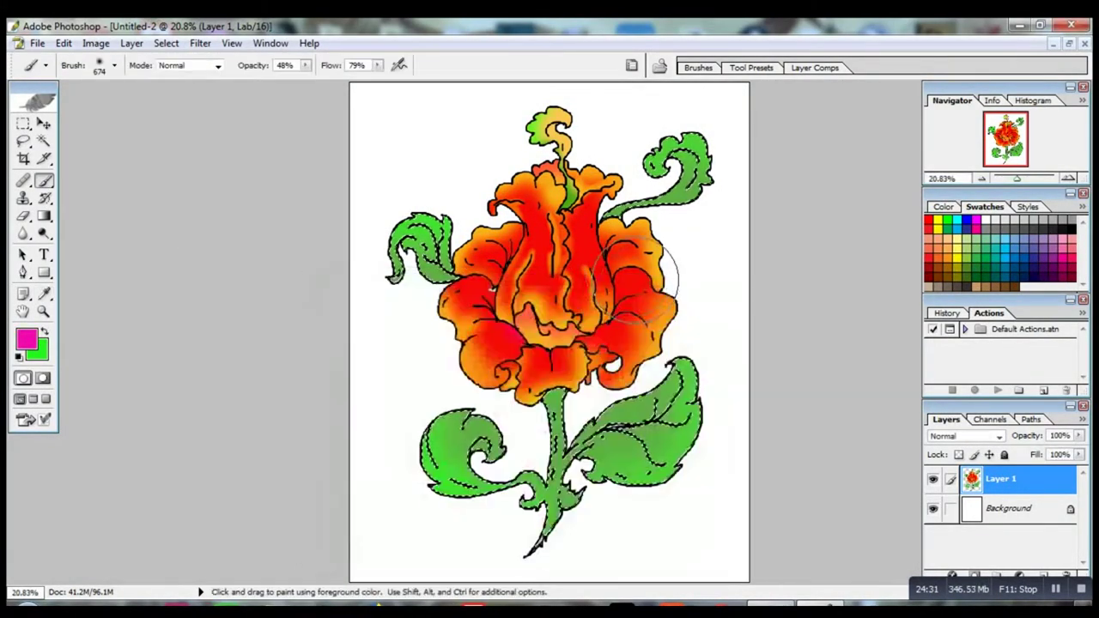
click(114, 65)
mouse_move(173, 109)
mouse_down()
mouse_move(126, 108)
mouse_move(162, 108)
mouse_up()
click(686, 206)
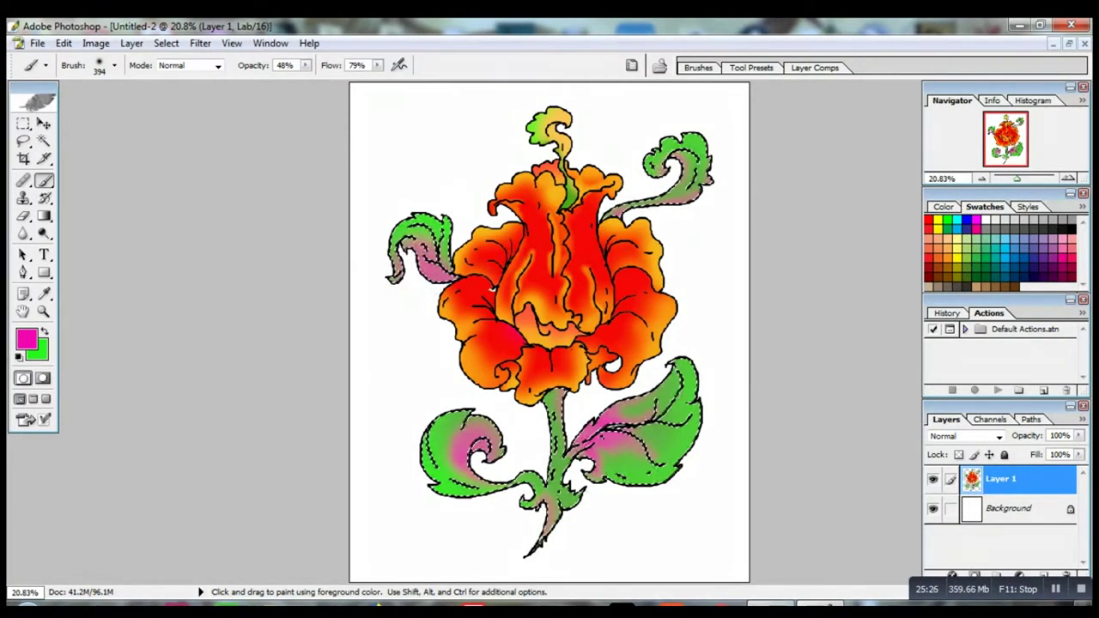
Change the foreground color to purple and deepen the shading on the leaf bases and upper stem.
click(27, 339)
click(548, 369)
click(672, 314)
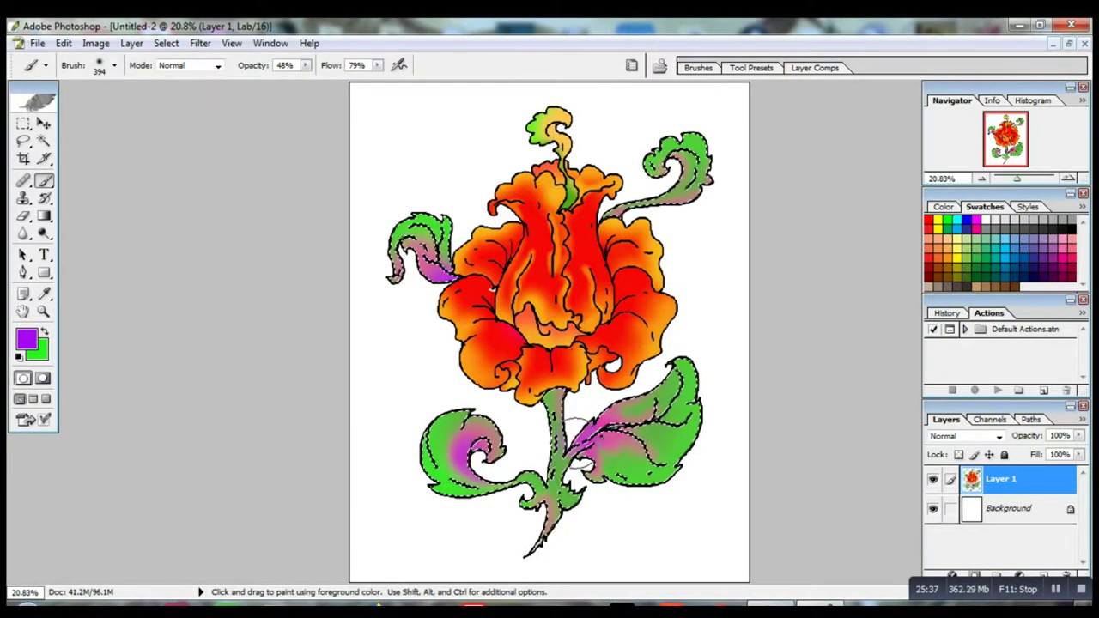
drag(584, 427, 580, 335)
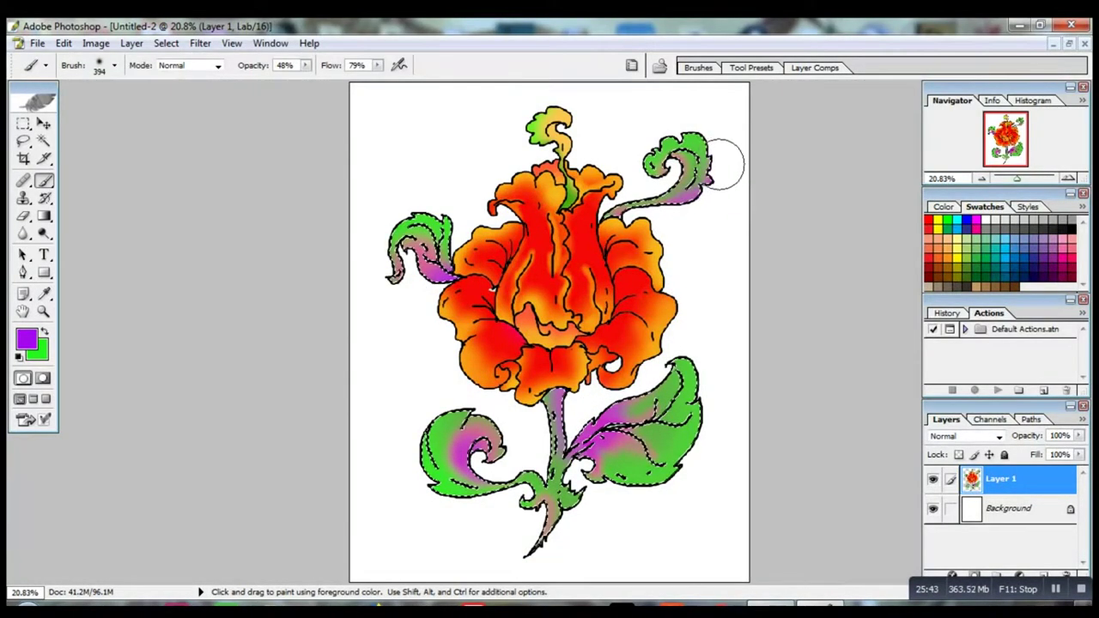
Finish the purple shading on the upper-right leaf, and set the foreground color to yellow to brush highlights along the leaf tips.
click(675, 160)
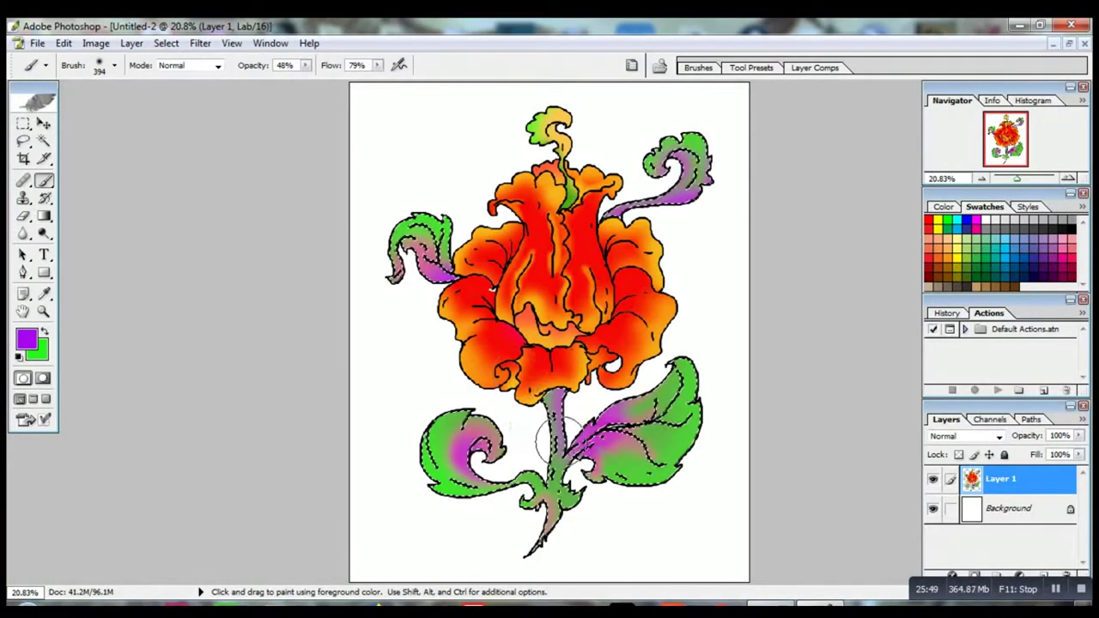
click(25, 339)
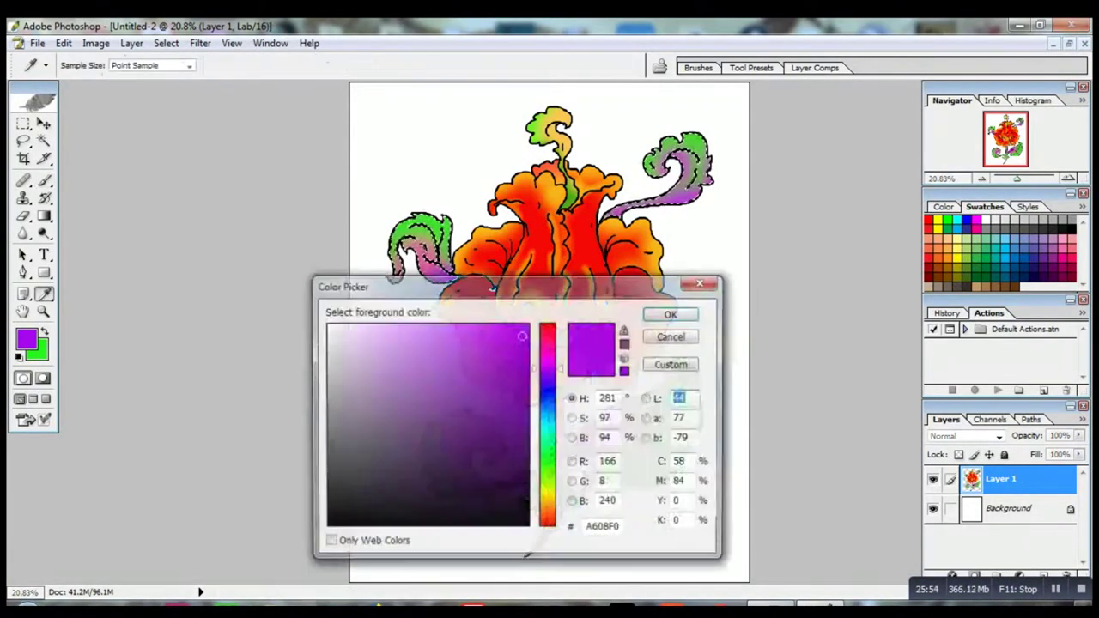
click(545, 493)
click(660, 312)
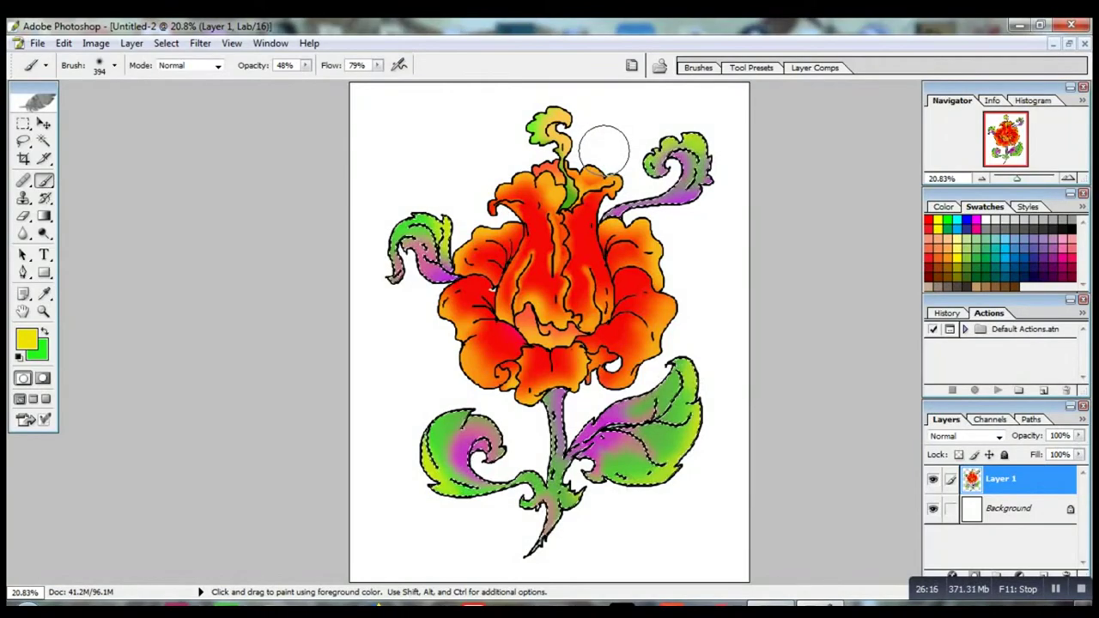
Set the foreground color to violet (8B08F0) and shade the curled sprout at the flower's top and its base.
click(26, 339)
click(536, 378)
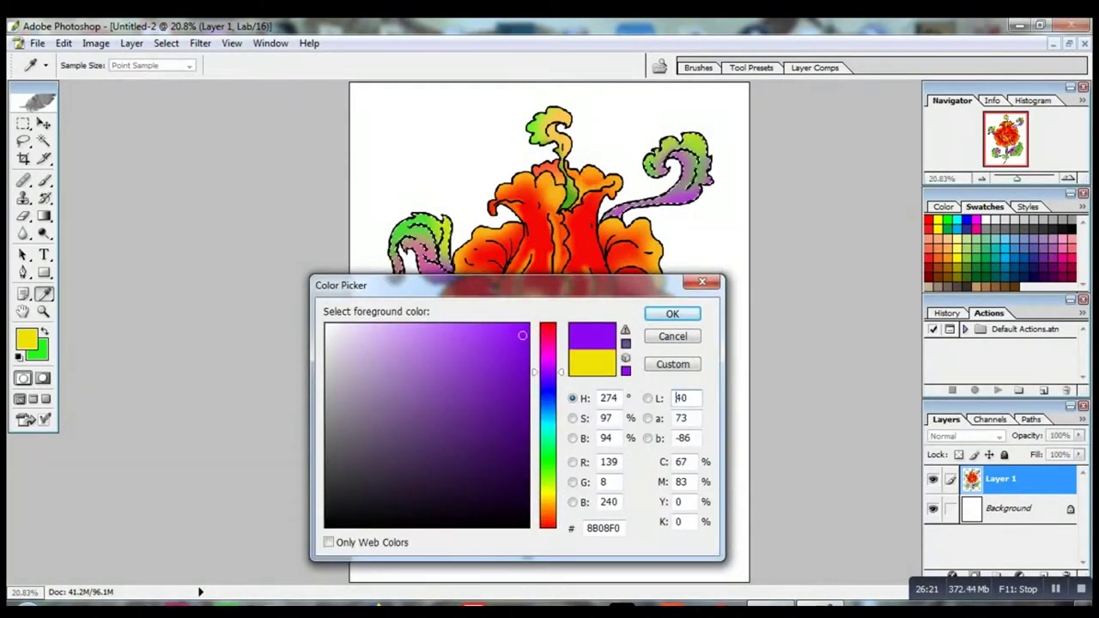
click(667, 313)
click(45, 142)
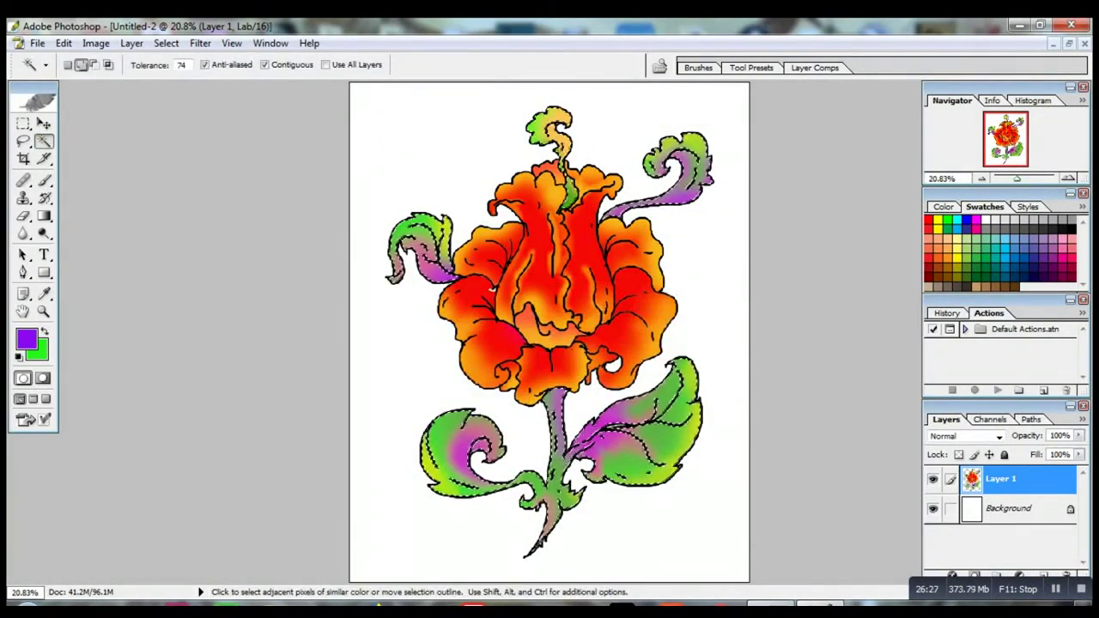
click(45, 180)
click(573, 190)
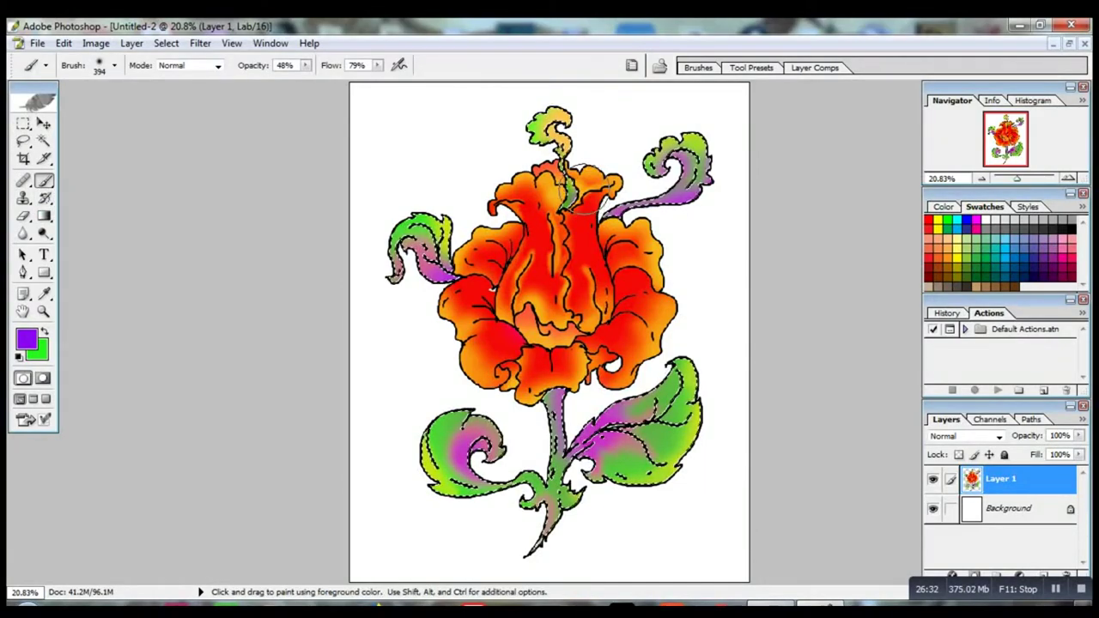
drag(568, 188, 550, 148)
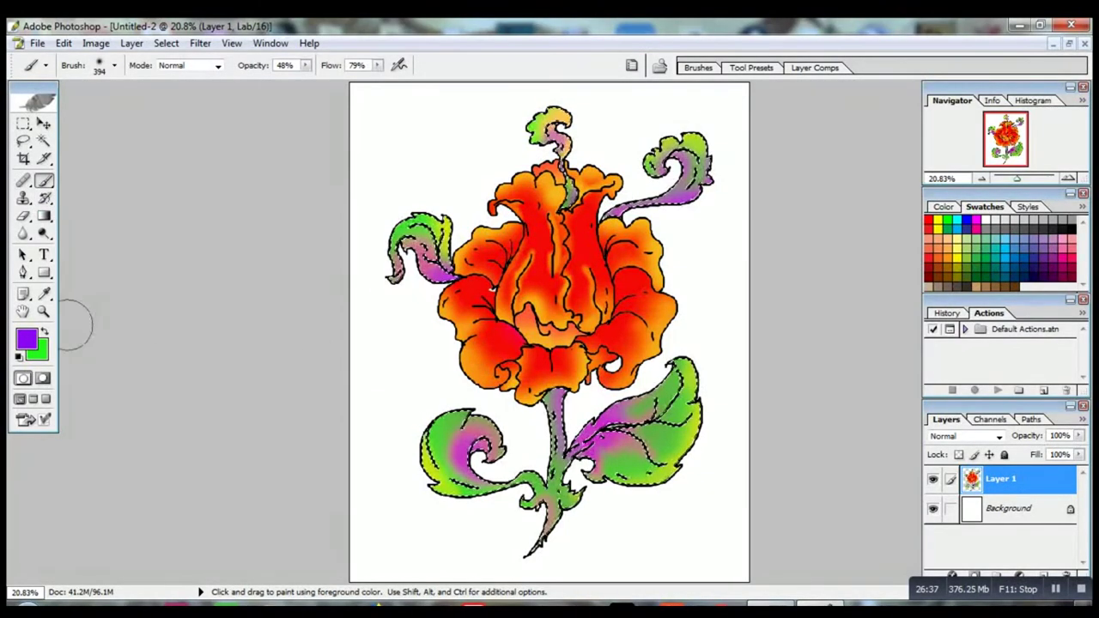
Swap to bright green, lower the brush opacity to 18%, and soften the magenta and purple areas of the lower and upper-right leaves.
key(x)
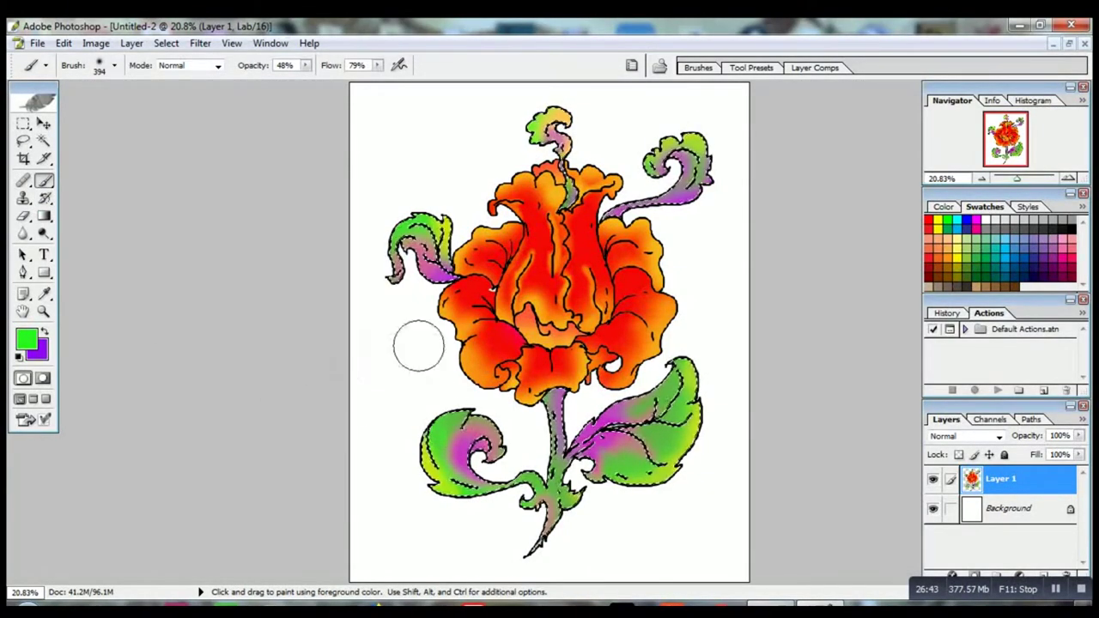
click(305, 65)
drag(305, 79, 280, 79)
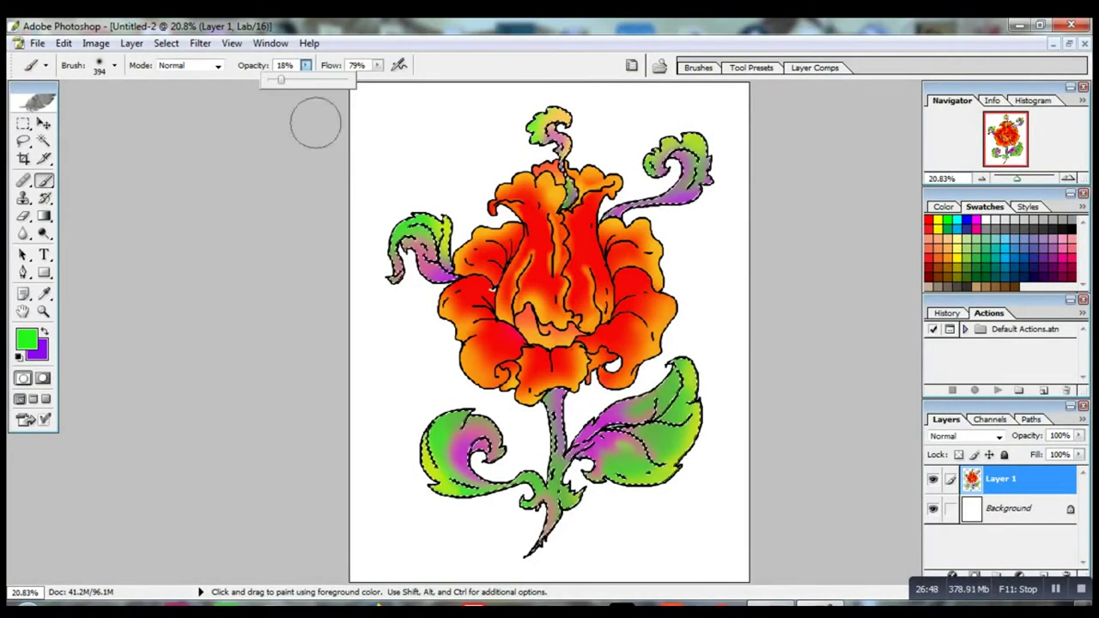
drag(631, 451, 605, 463)
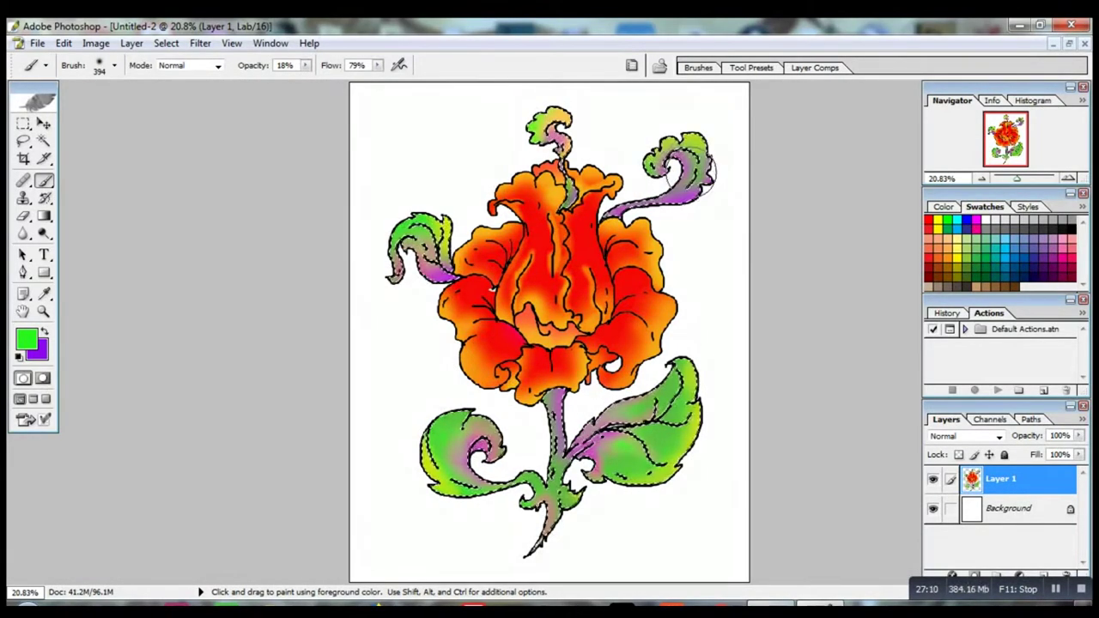
drag(697, 171, 684, 194)
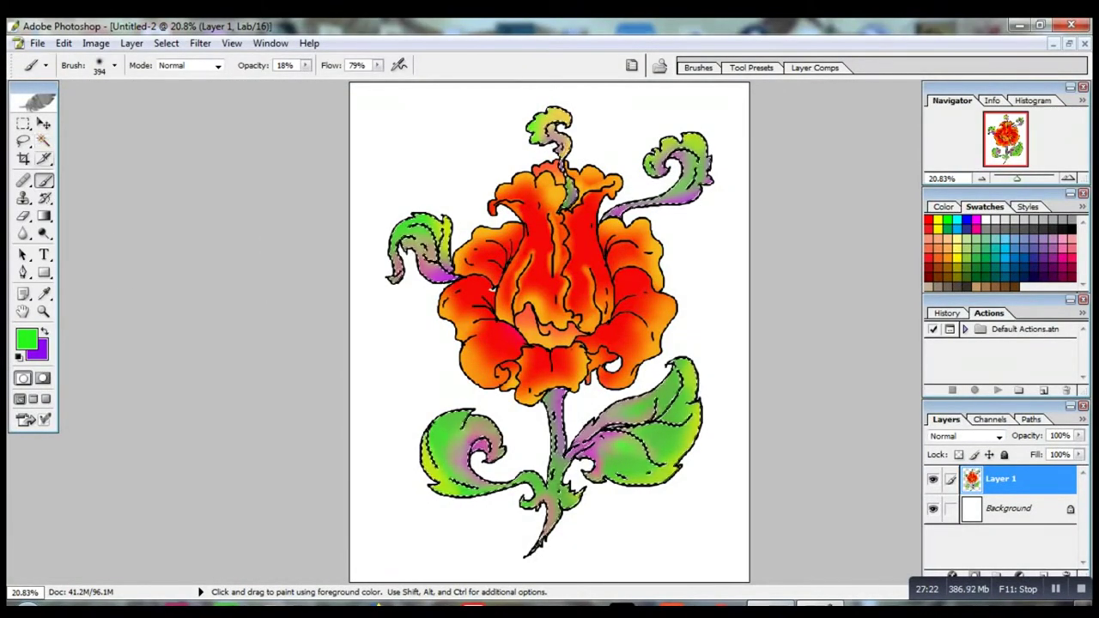
Reduce the brush diameter to 60 px.
right_click(42, 182)
click(96, 180)
click(114, 65)
drag(163, 109, 78, 108)
click(151, 336)
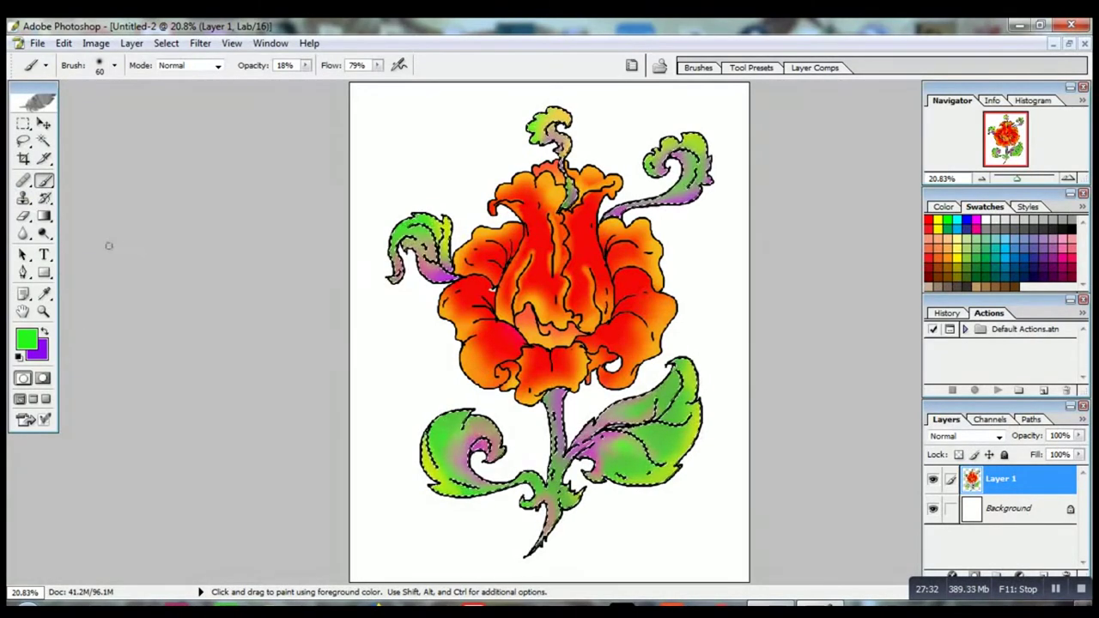
Deselect the leaves and make the Background layer active for painting with the Brush tool.
key(w)
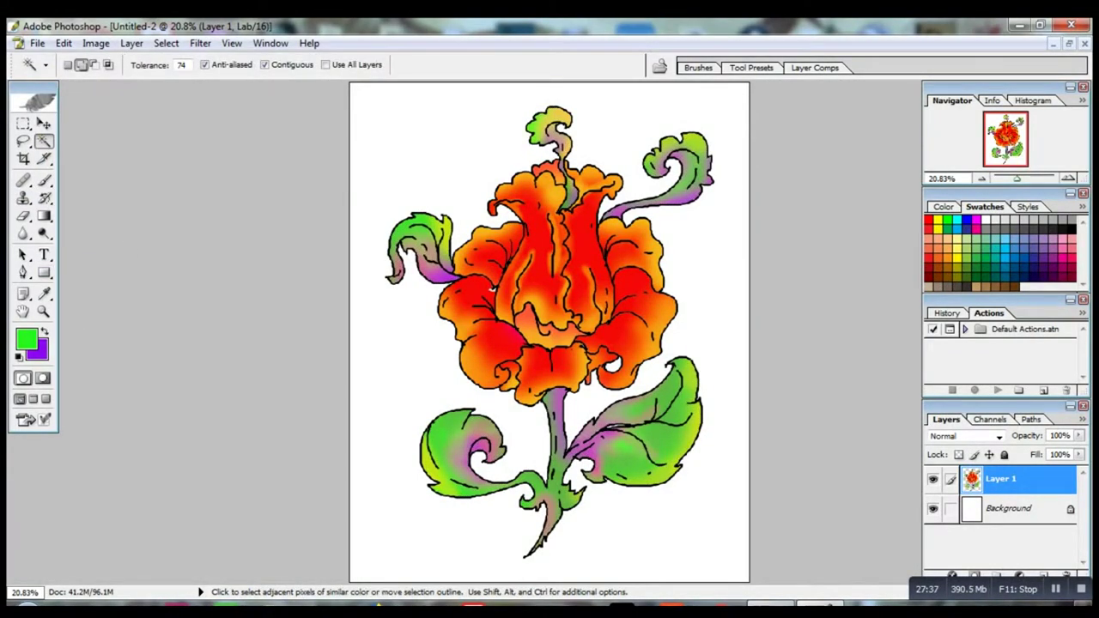
click(1010, 509)
right_click(44, 181)
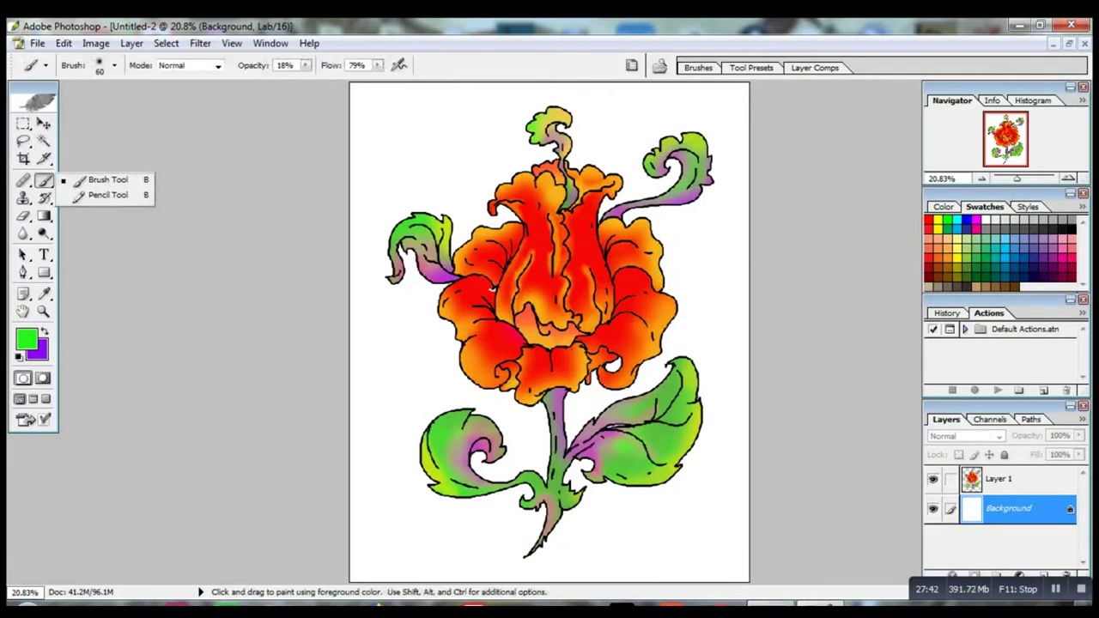
click(111, 194)
right_click(44, 182)
click(112, 181)
Set the foreground color to cyan, enlarge the brush to 2500 px, and paint a pale wash over the upper background.
click(45, 332)
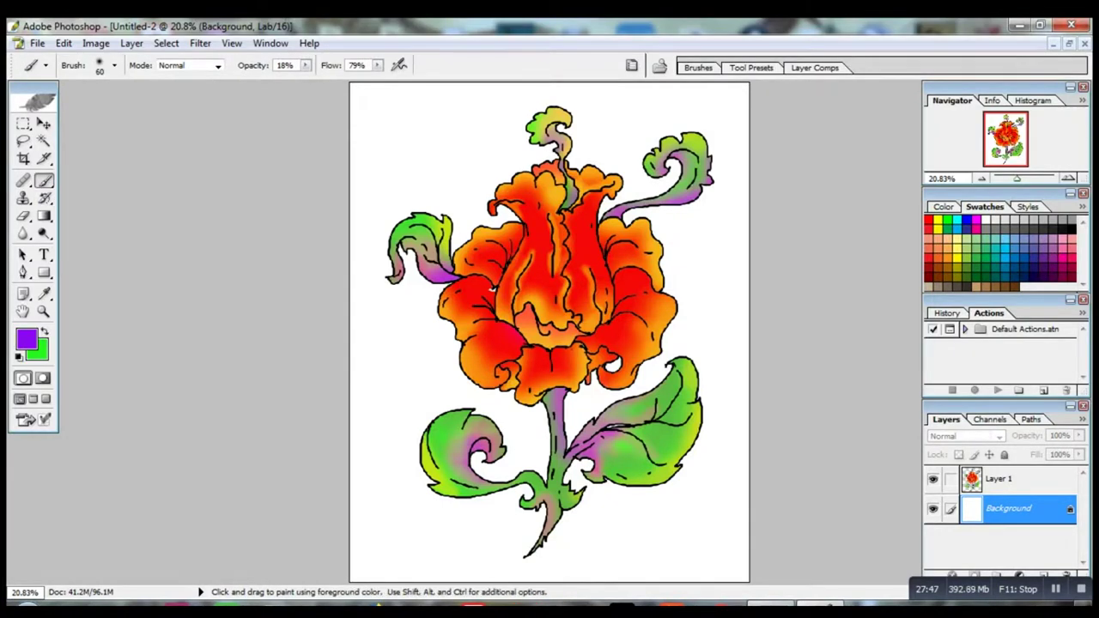
click(27, 340)
click(548, 426)
click(523, 328)
click(673, 313)
click(115, 66)
drag(76, 109, 187, 109)
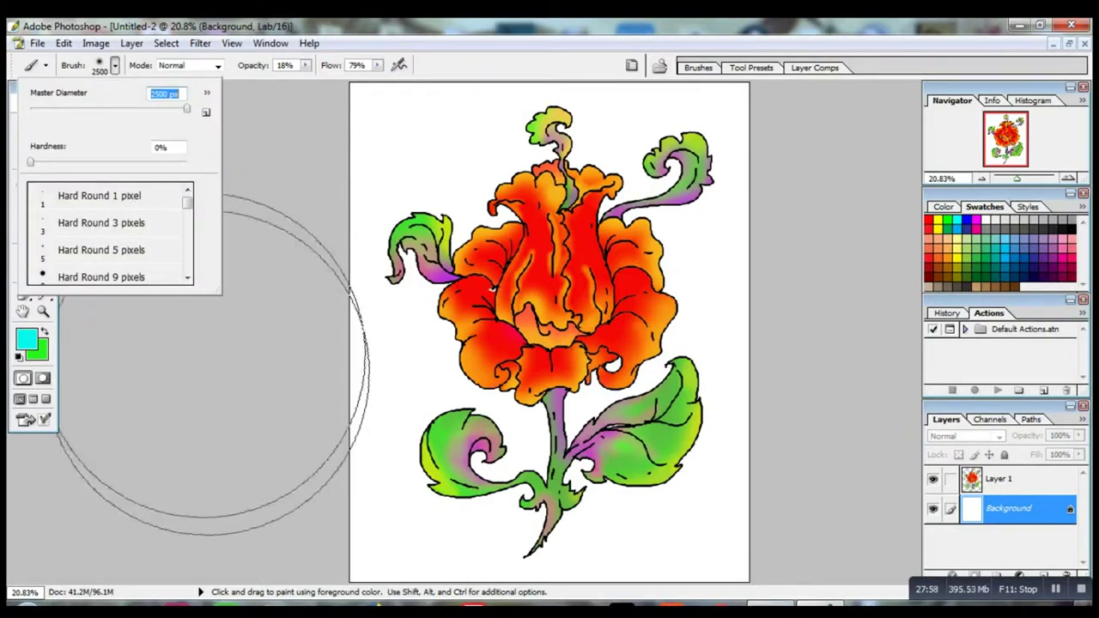
click(210, 367)
drag(472, 111, 354, 194)
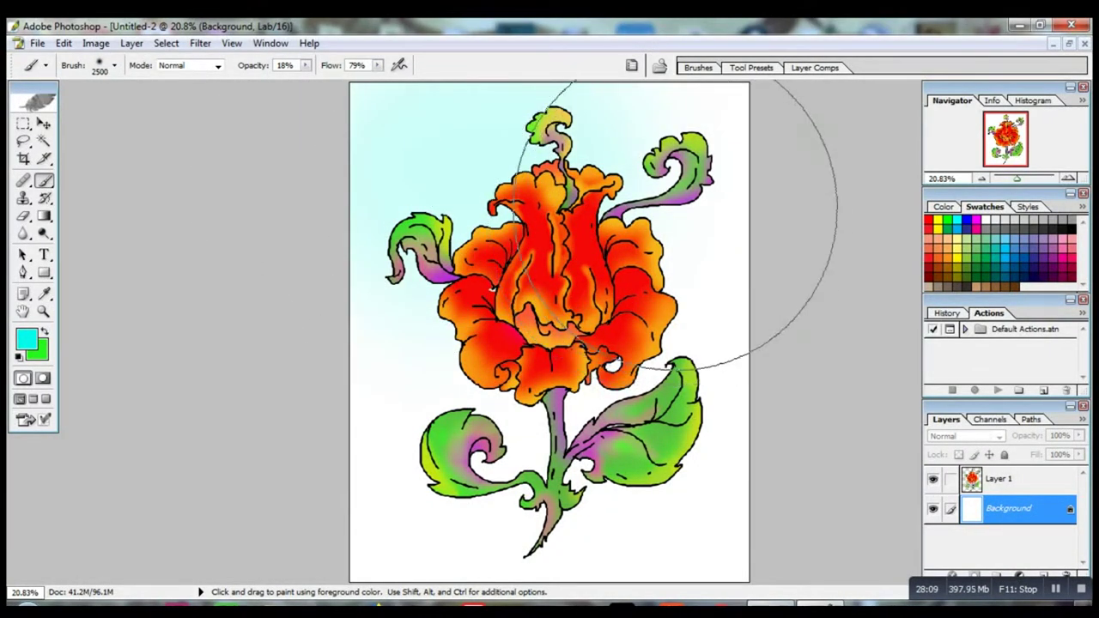
drag(719, 175, 618, 146)
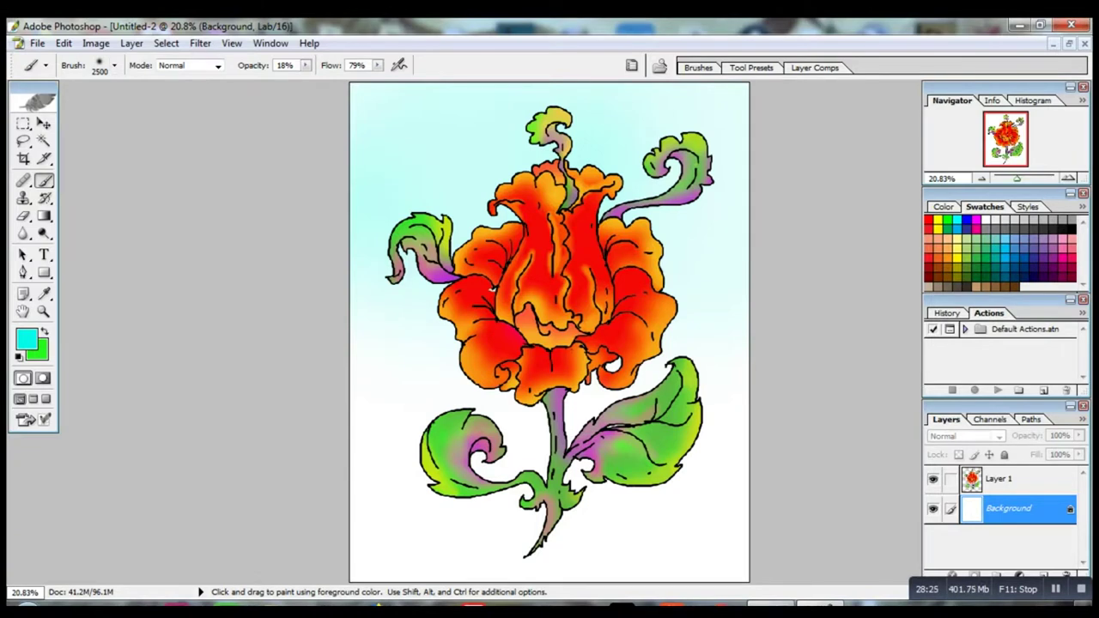
drag(740, 310, 744, 369)
Reduce the brush to 373 px and extend the cyan wash across the rest of the background.
click(115, 65)
mouse_move(186, 109)
mouse_down()
mouse_move(124, 108)
mouse_move(161, 109)
mouse_up()
click(160, 334)
click(114, 65)
click(160, 335)
mouse_move(363, 111)
mouse_down()
mouse_move(424, 100)
mouse_move(668, 103)
mouse_move(531, 142)
mouse_move(547, 212)
mouse_up()
mouse_move(500, 336)
mouse_down()
mouse_move(382, 405)
mouse_move(466, 555)
mouse_move(729, 563)
mouse_up()
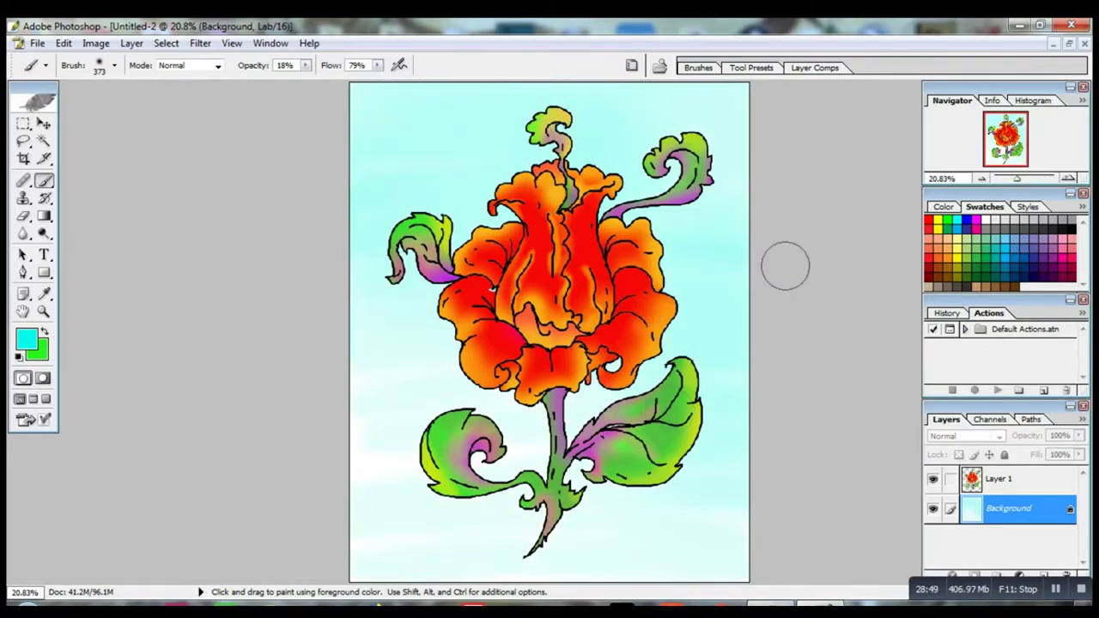
Change the foreground color to medium blue and brush soft cloudy patches around the background with an 820 px brush.
click(44, 332)
click(27, 340)
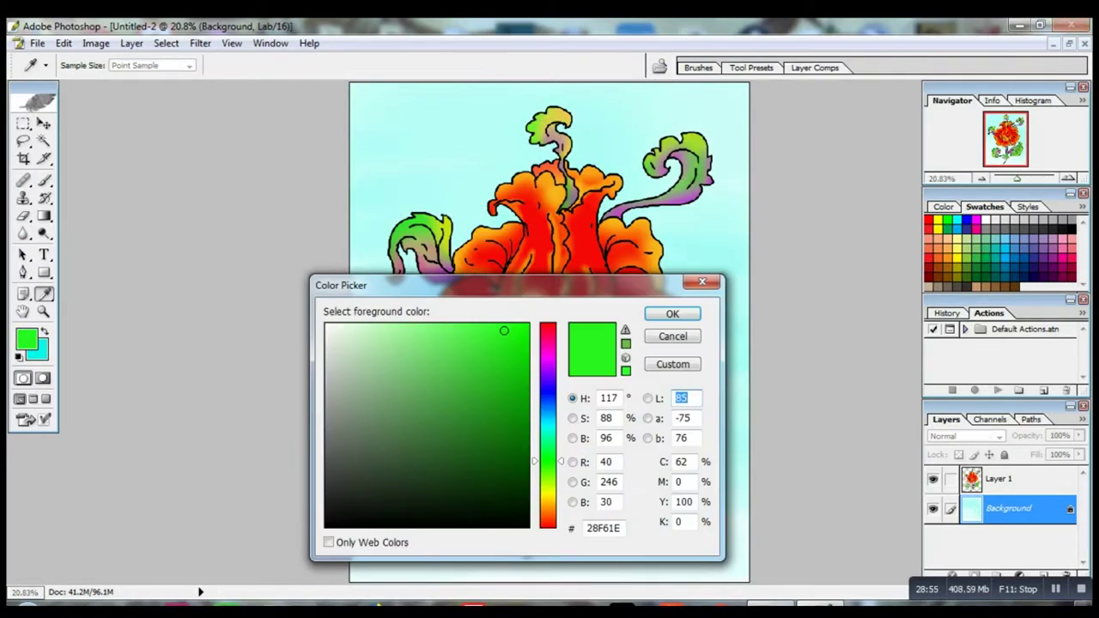
click(548, 413)
click(673, 313)
click(114, 66)
drag(161, 109, 177, 108)
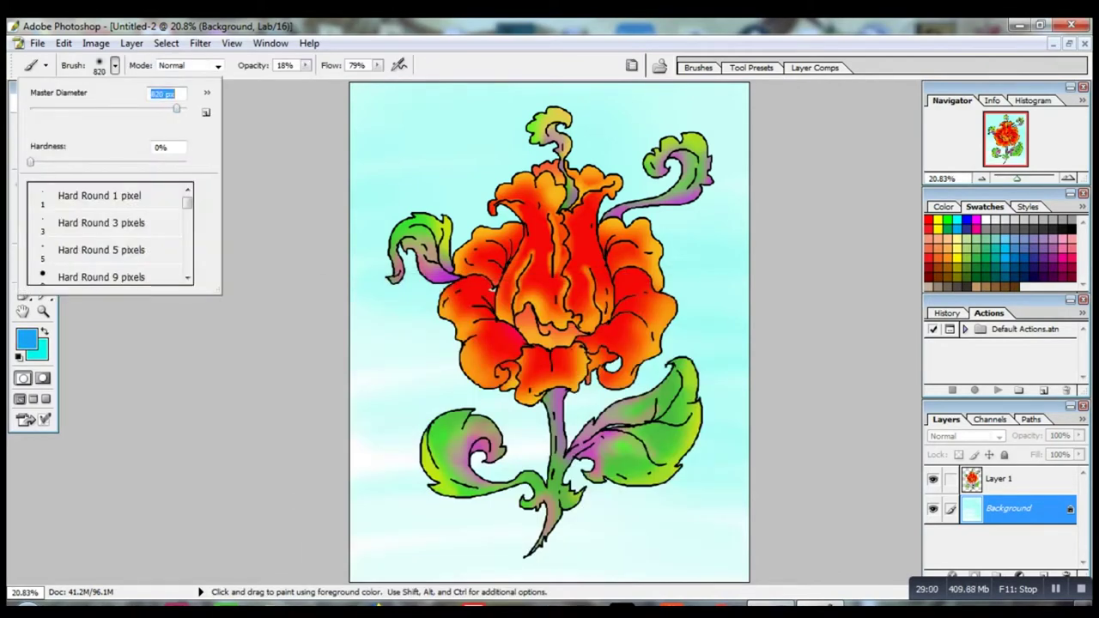
click(197, 358)
mouse_move(337, 120)
mouse_down()
mouse_move(821, 145)
mouse_move(572, 111)
mouse_move(747, 197)
mouse_move(798, 246)
mouse_move(405, 294)
mouse_move(344, 346)
mouse_move(309, 462)
mouse_move(304, 513)
mouse_move(768, 445)
mouse_move(732, 545)
mouse_move(437, 396)
mouse_move(563, 422)
mouse_move(106, 173)
mouse_up()
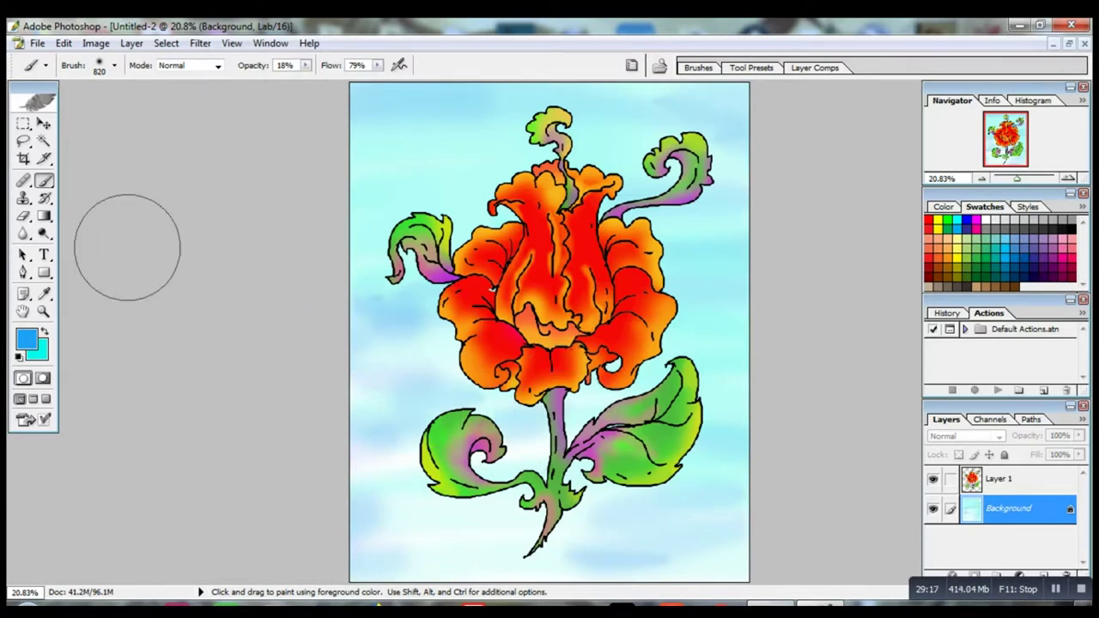
Make white the foreground color and set the brush to 2500 px at 4% opacity.
click(19, 357)
click(45, 331)
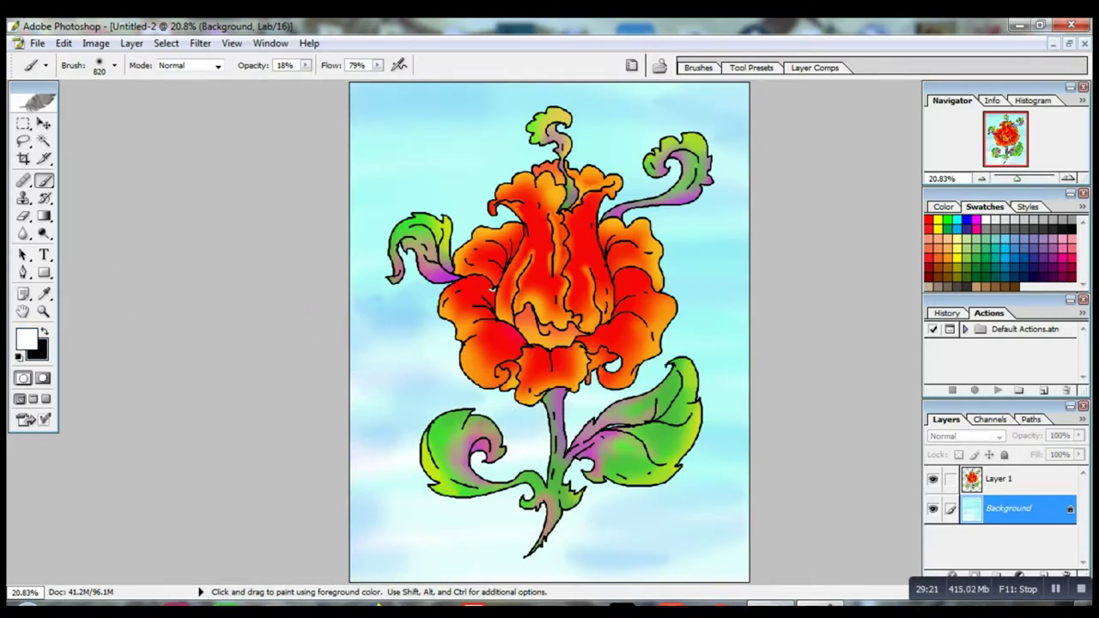
click(114, 65)
drag(177, 109, 189, 109)
click(305, 65)
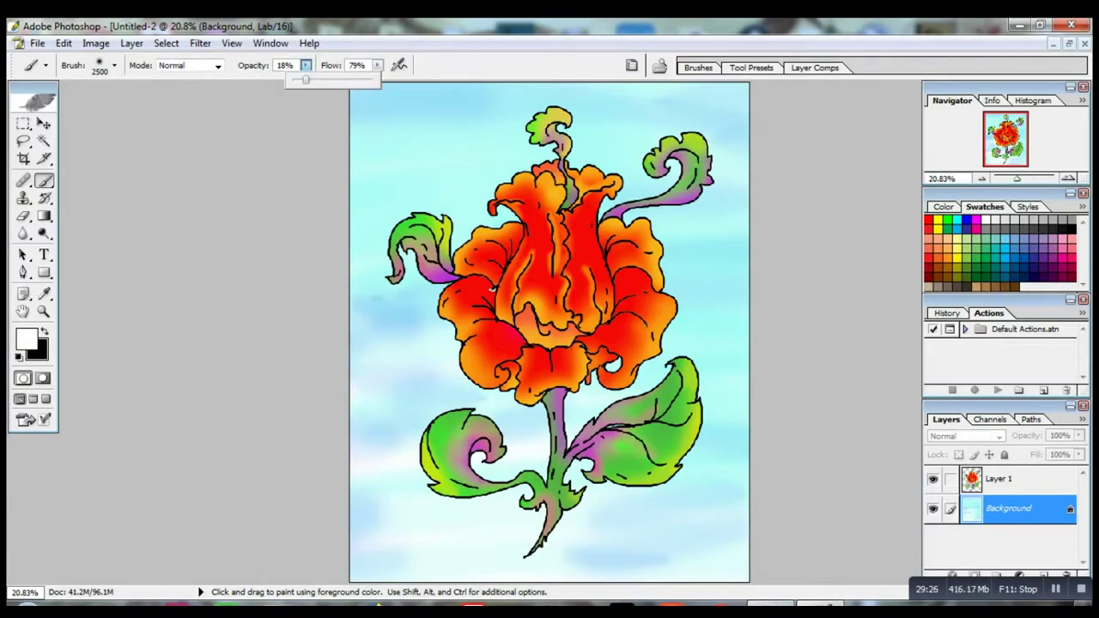
drag(307, 80, 295, 80)
click(416, 177)
Switch to the Spatter 46 pixels brush and set its diameter to 578 px.
click(114, 66)
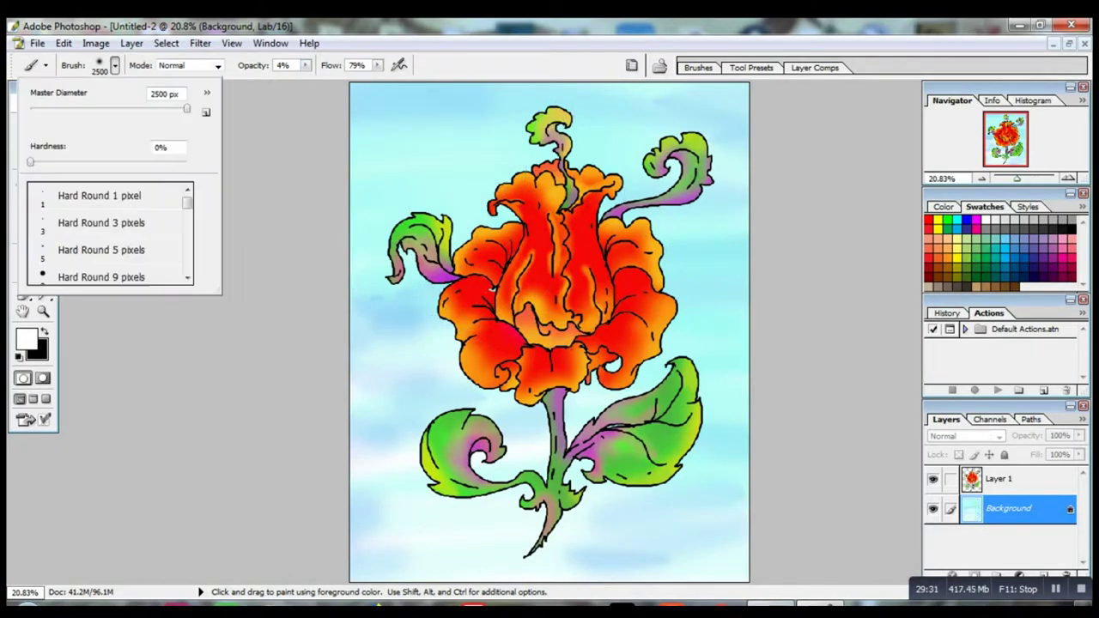
drag(187, 109, 161, 109)
drag(188, 202, 187, 234)
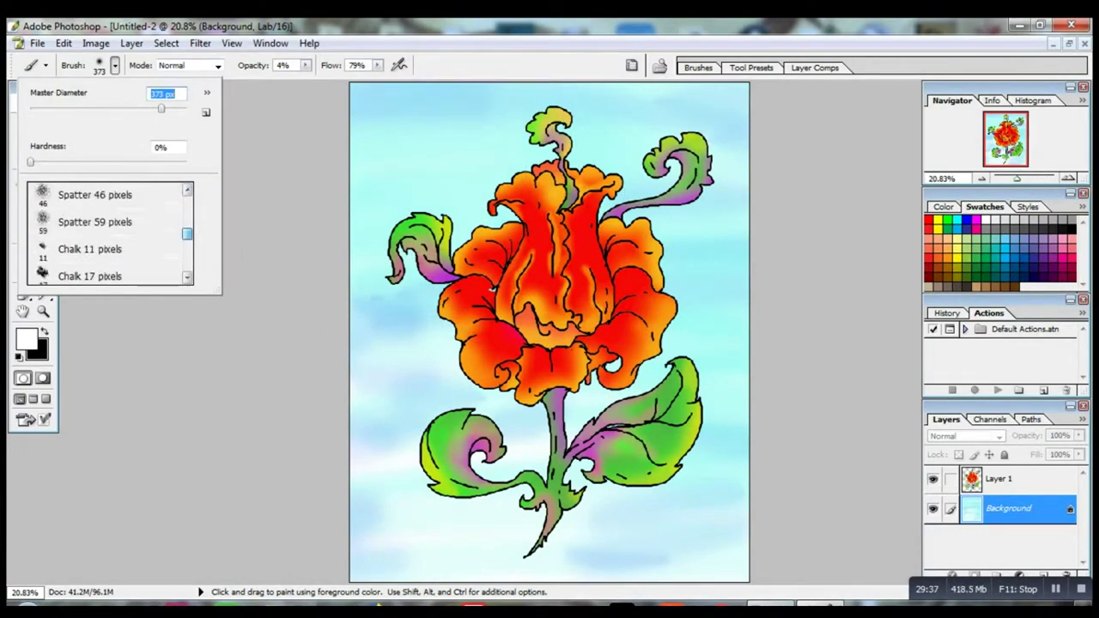
click(94, 198)
click(236, 314)
click(115, 65)
drag(66, 109, 68, 109)
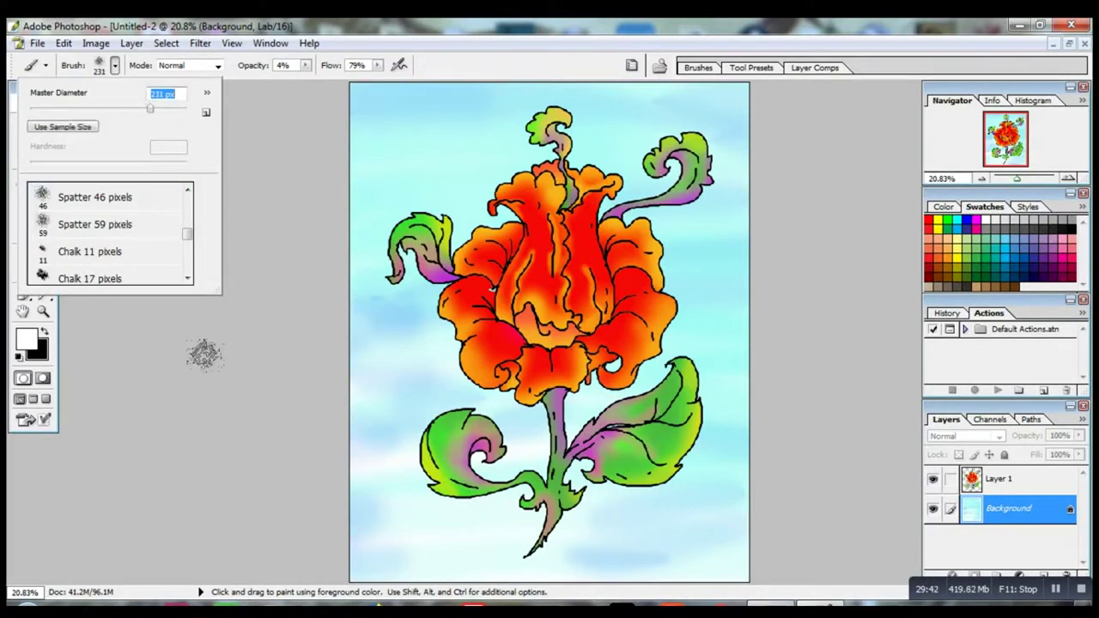
text(578)
key(Return)
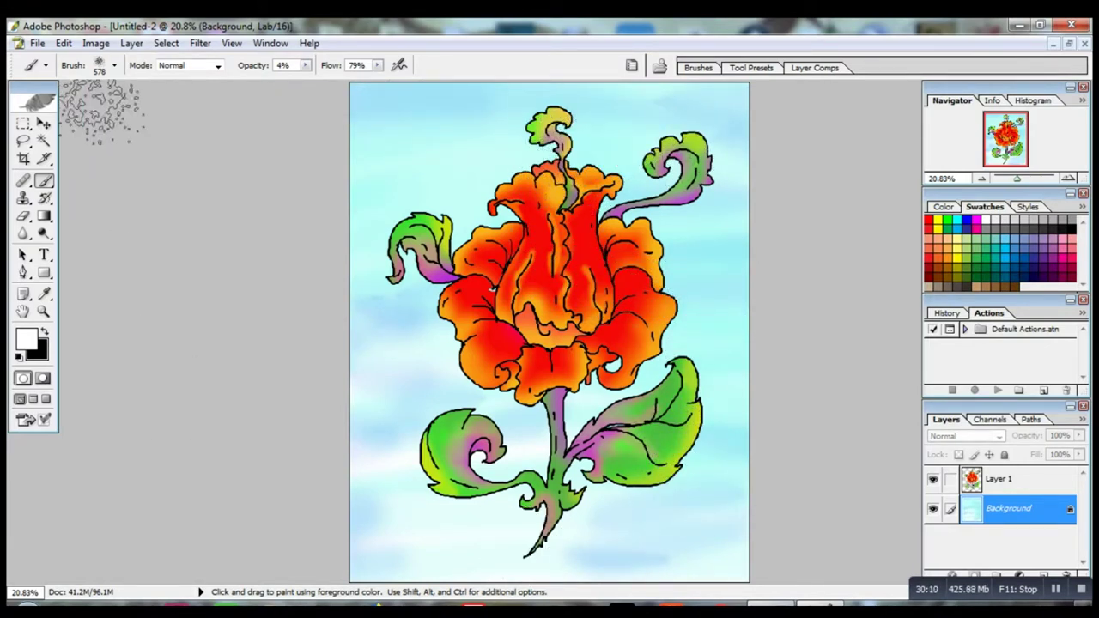
Choose the Soft Round 17 pixels brush and set its diameter to 55 px.
click(114, 65)
scroll(110, 236, up, 10)
scroll(110, 236, down, 2)
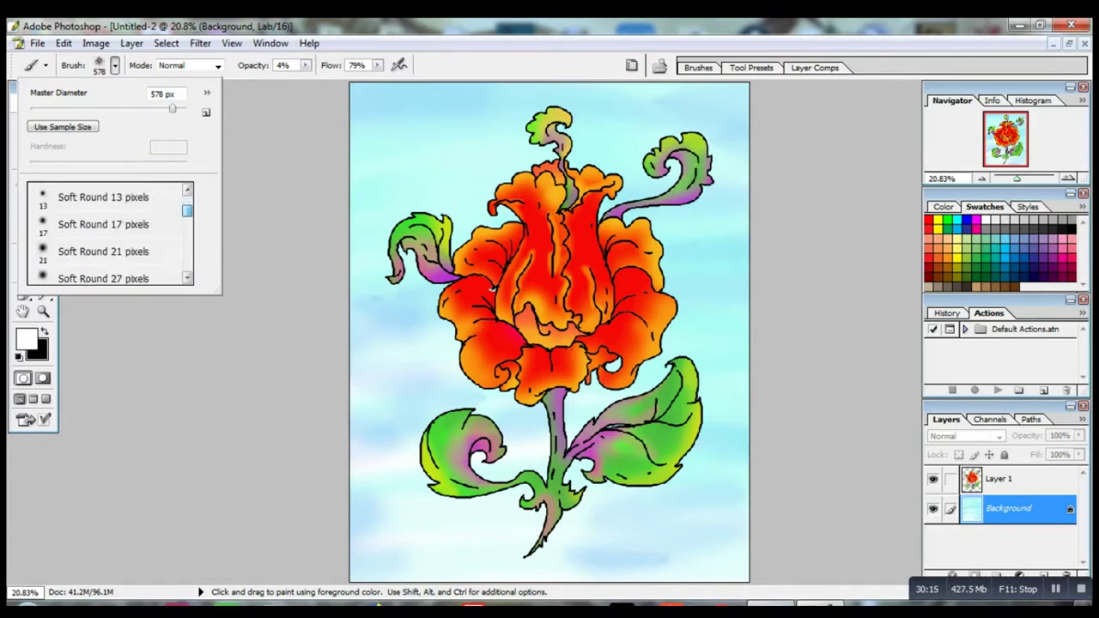
scroll(110, 236, up, 1)
click(103, 246)
click(119, 368)
click(114, 65)
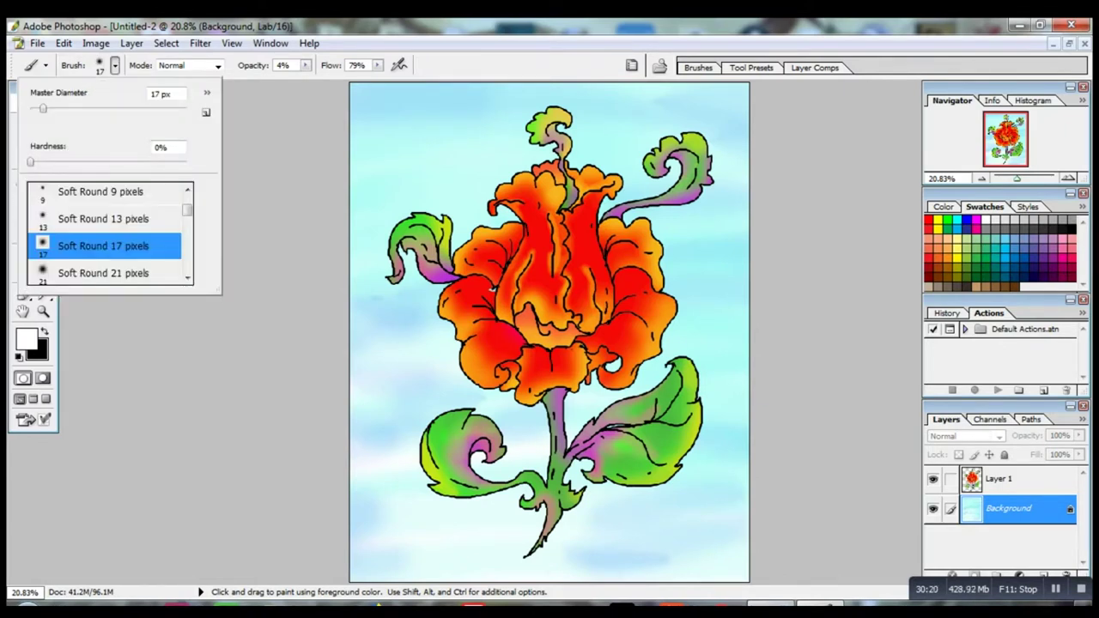
mouse_move(43, 109)
mouse_down()
mouse_move(120, 108)
mouse_move(74, 109)
mouse_up()
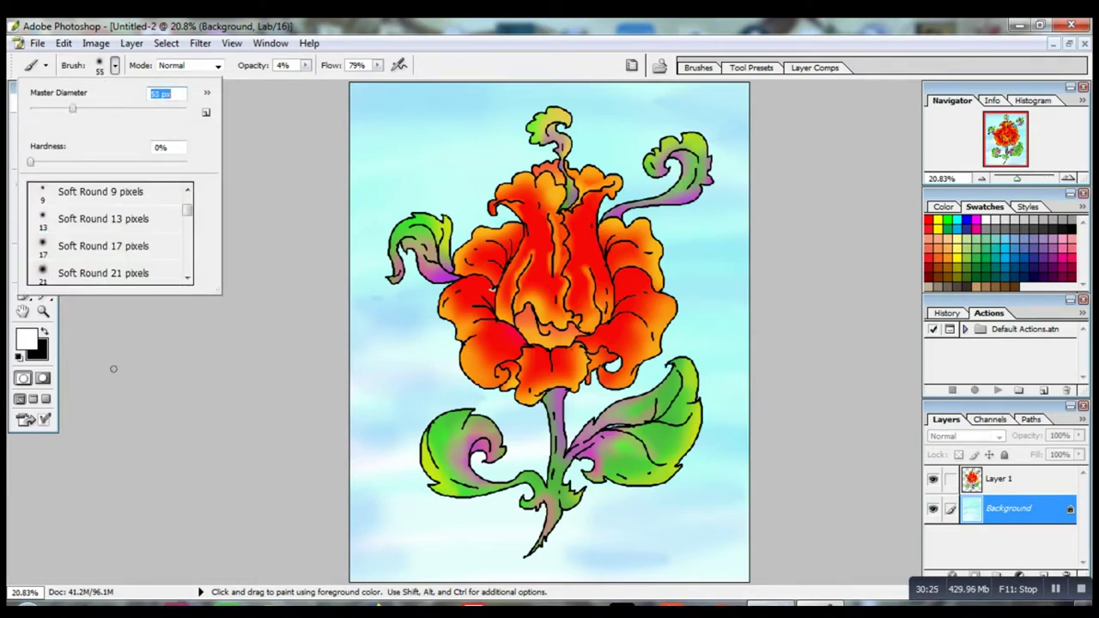
click(112, 368)
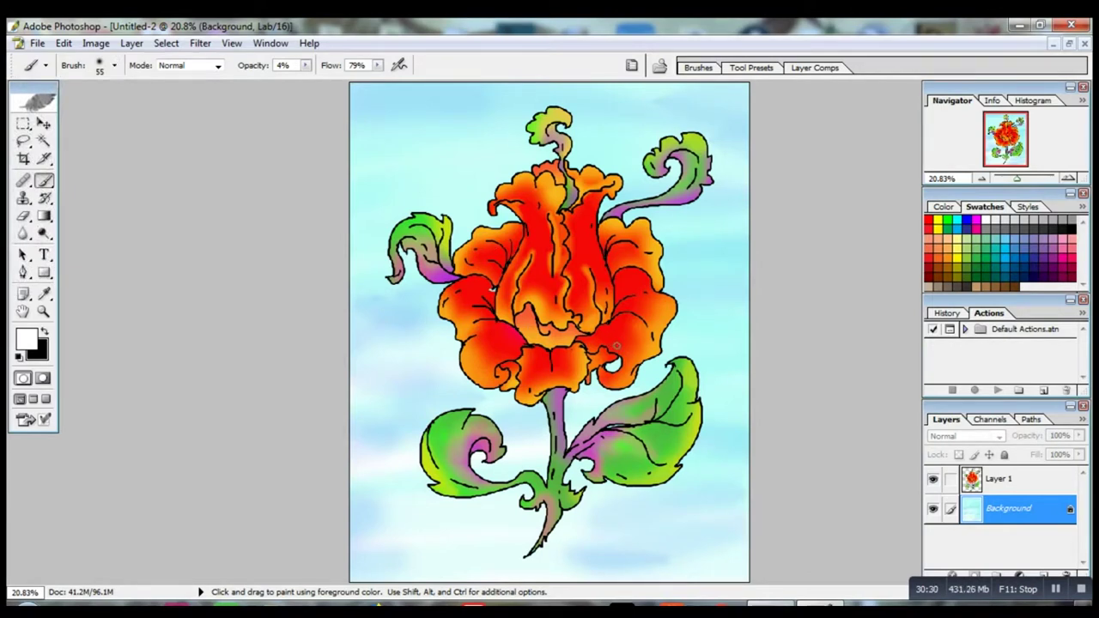
On Layer 1, select the flower's lower-left and bottom petals with the Magic Wand.
click(1010, 480)
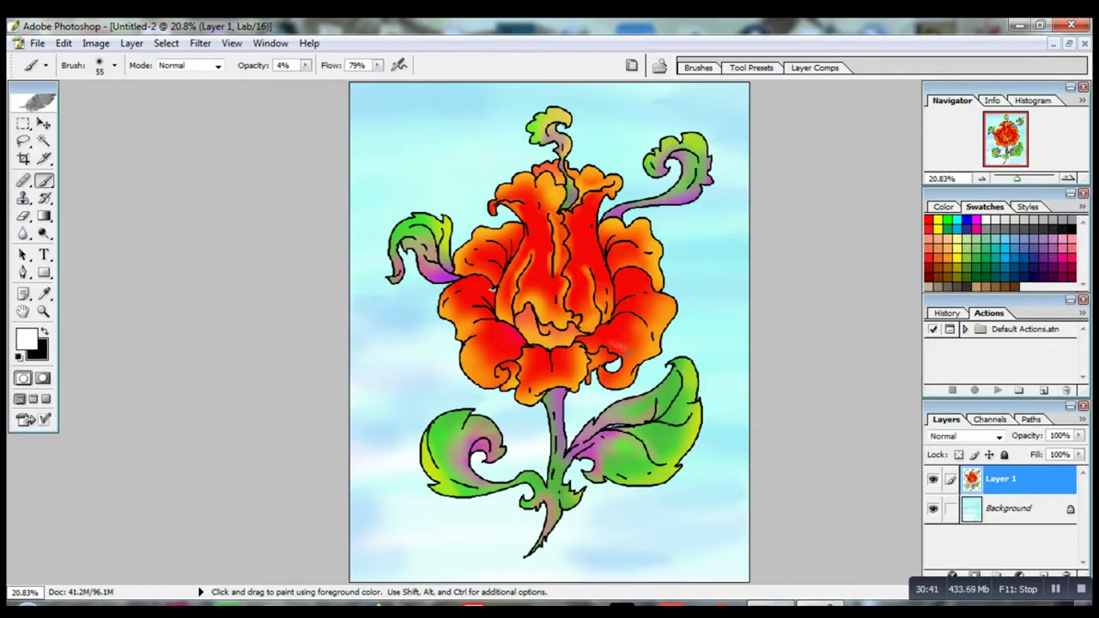
click(44, 141)
click(477, 339)
click(471, 297)
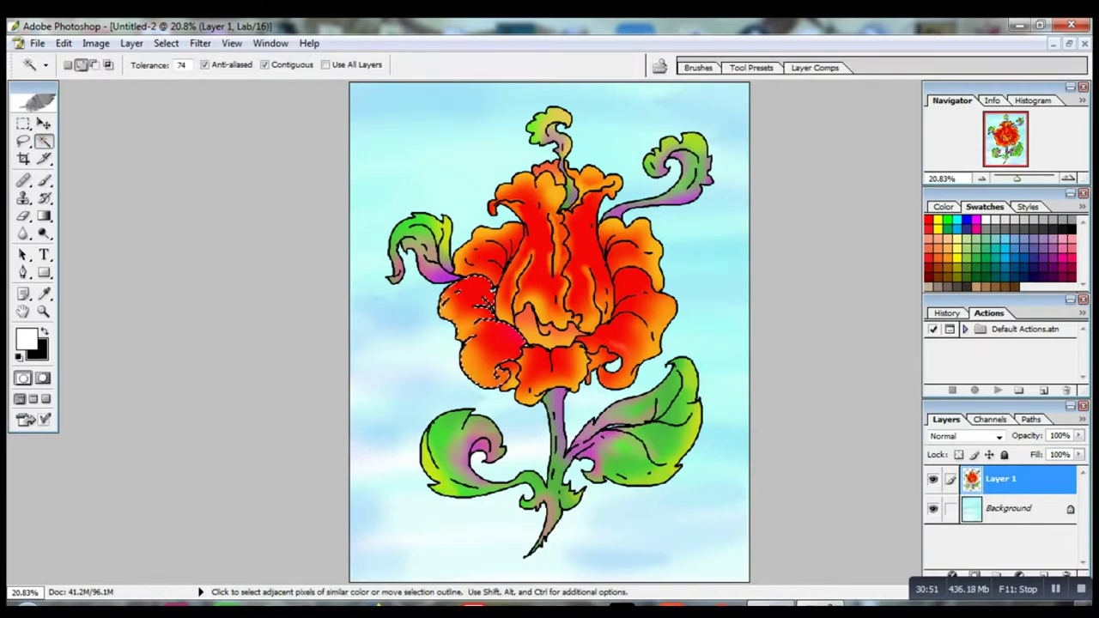
click(505, 339)
click(552, 367)
click(530, 394)
Set the Brush tool to 28% opacity and paint soft white highlights on the selected lower-left petals.
click(45, 198)
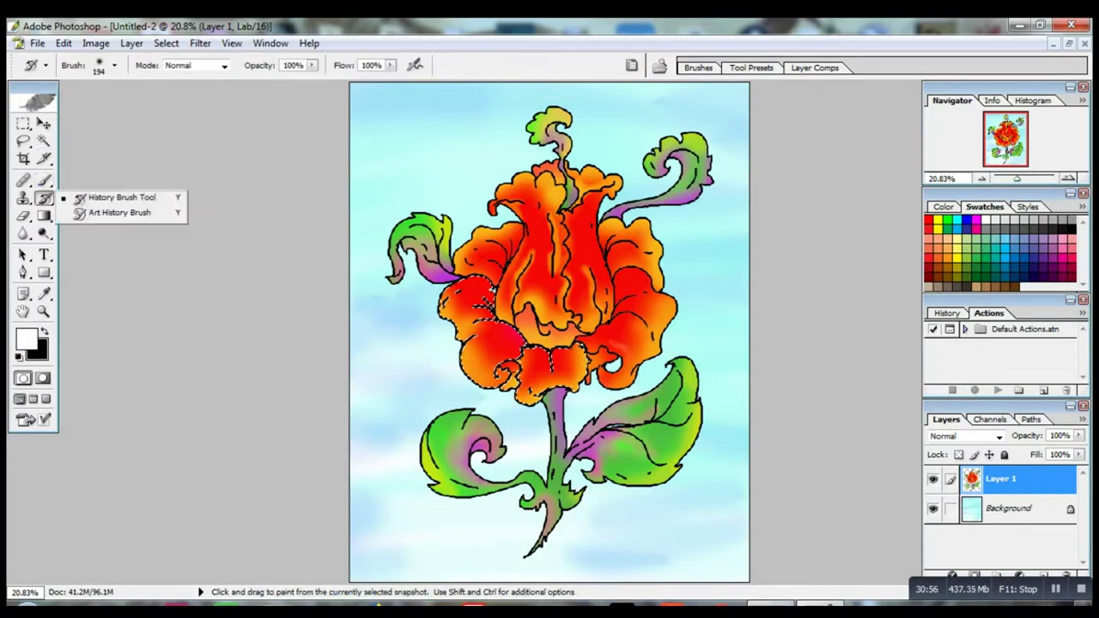
click(45, 181)
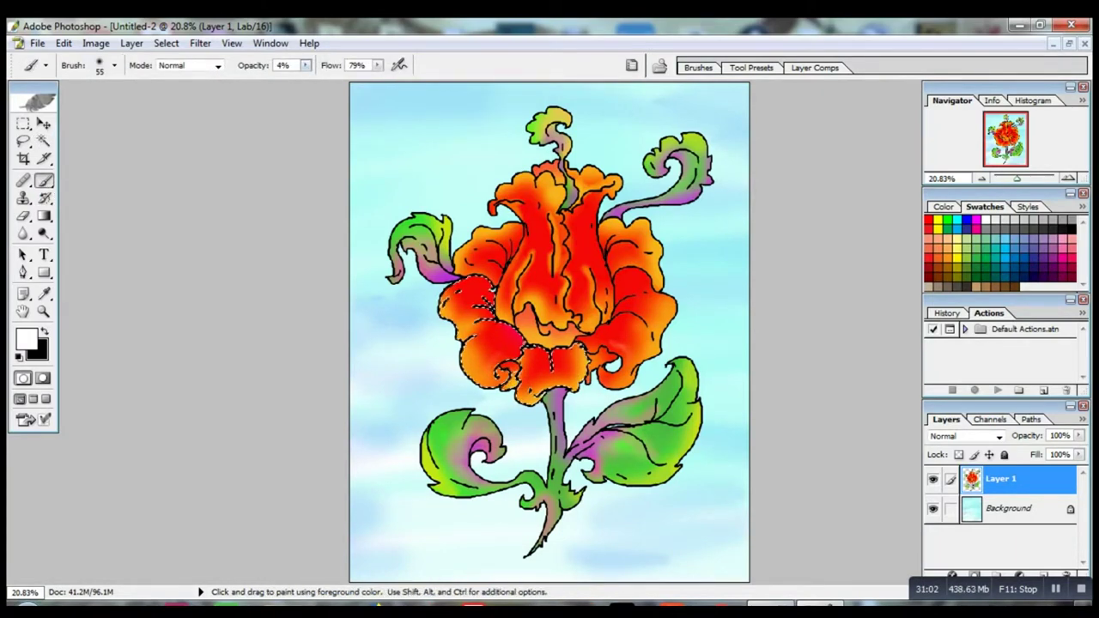
click(305, 65)
drag(307, 79, 327, 79)
click(304, 382)
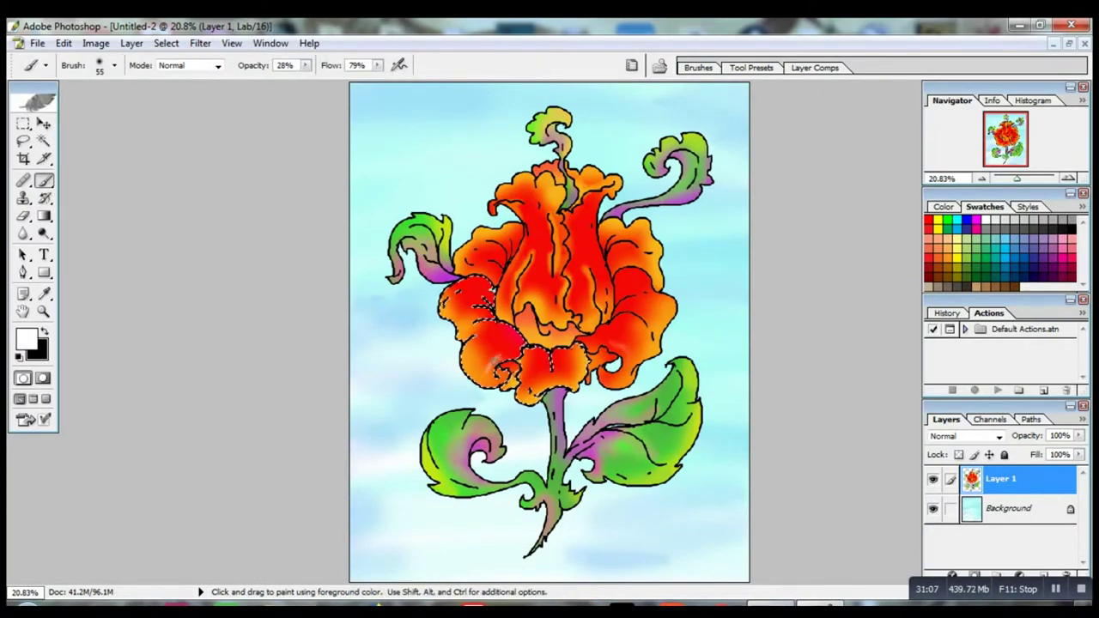
drag(496, 367, 507, 357)
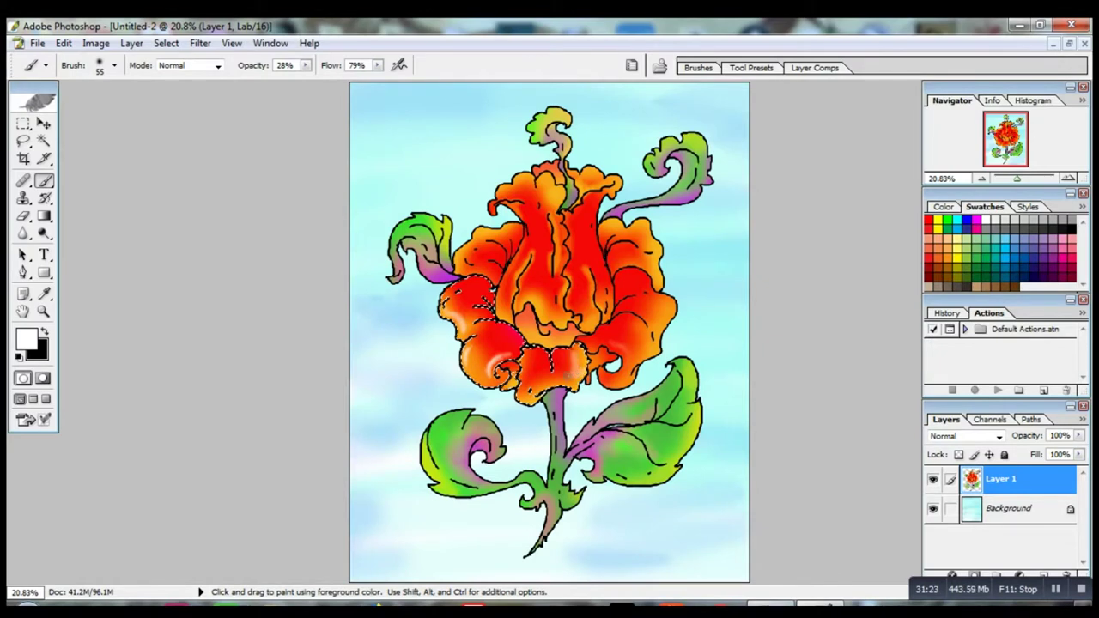
Add stronger white highlights to the selected bottom and left petals at 37% and 40% opacity, and deselect.
mouse_move(305, 66)
mouse_down()
mouse_move(307, 80)
mouse_move(323, 80)
mouse_move(296, 80)
mouse_up()
click(556, 359)
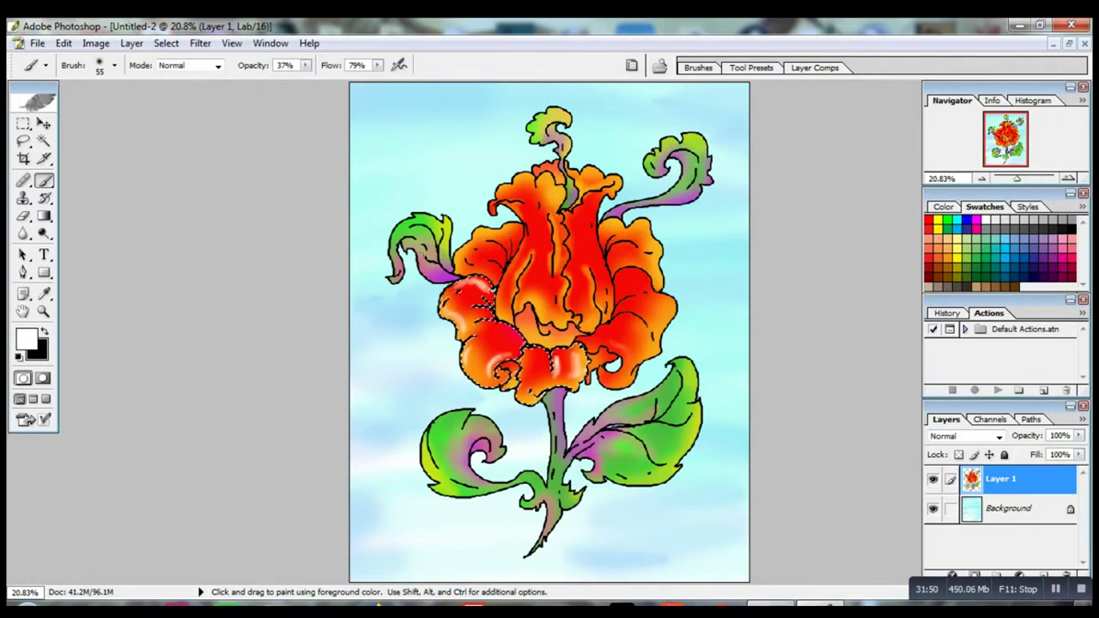
drag(305, 65, 308, 80)
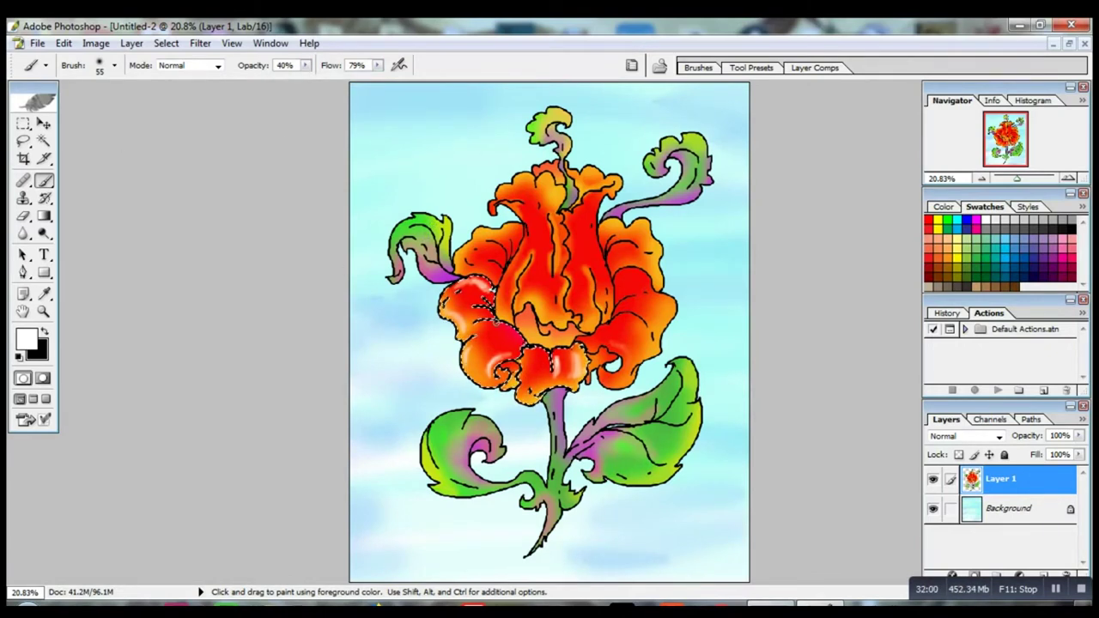
key(w)
key(ctrl+d)
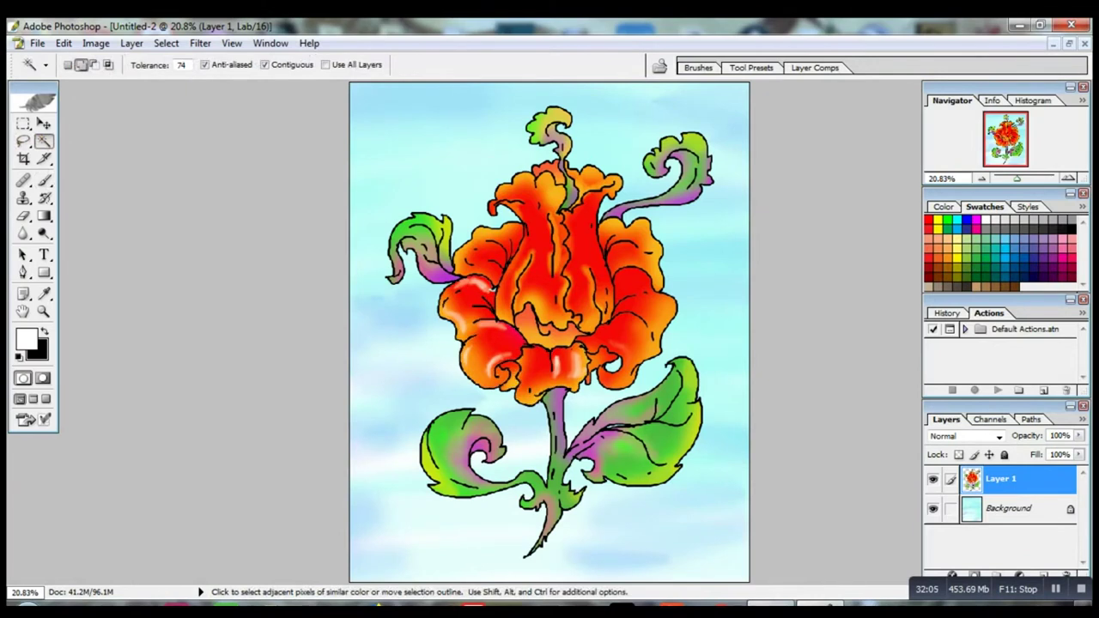
Brush white highlights on the right central petal and the flower's middle fold, raising the brush opacity to 51%.
right_click(44, 180)
click(86, 178)
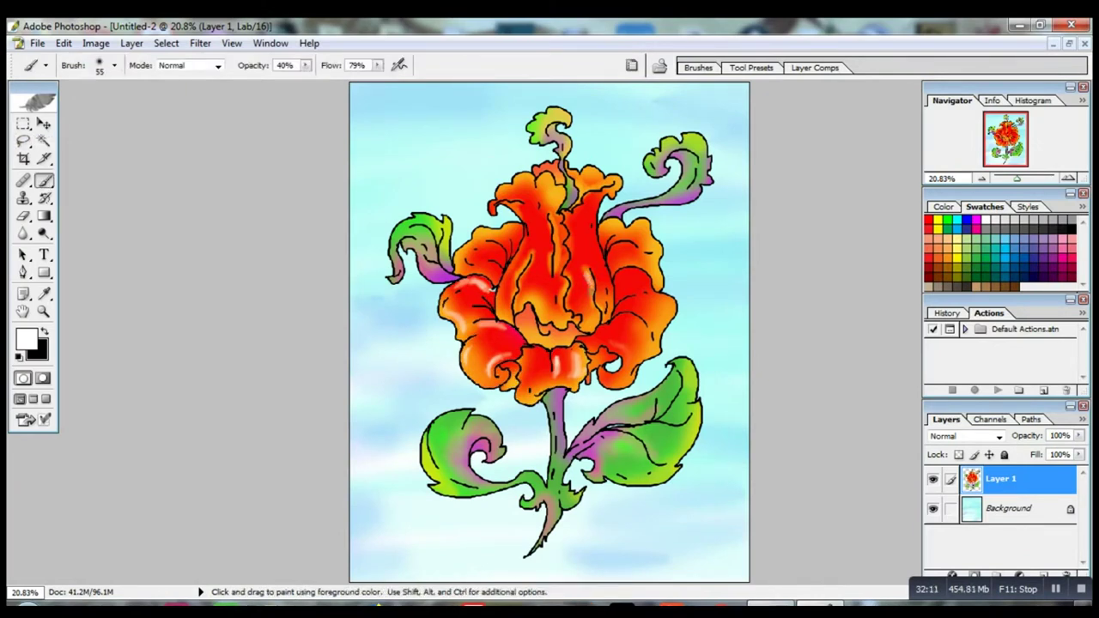
drag(589, 298, 590, 291)
click(305, 65)
drag(308, 79, 314, 79)
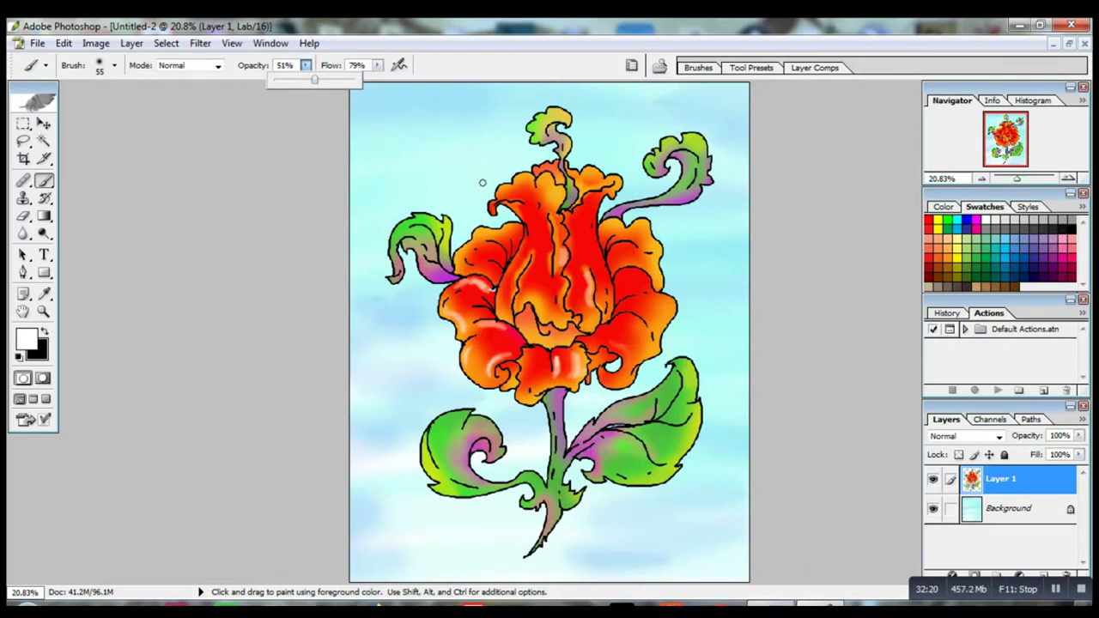
click(565, 255)
Set the brush to 75 px and 48% opacity, and paint a white highlight along the left central petal.
click(114, 66)
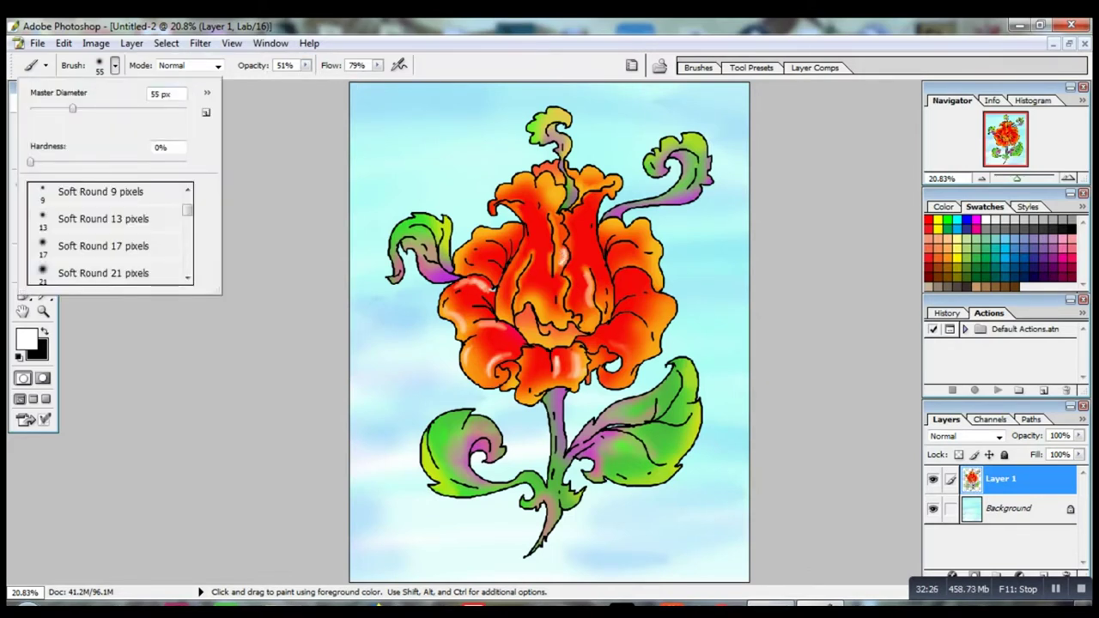
drag(73, 108, 86, 109)
click(309, 285)
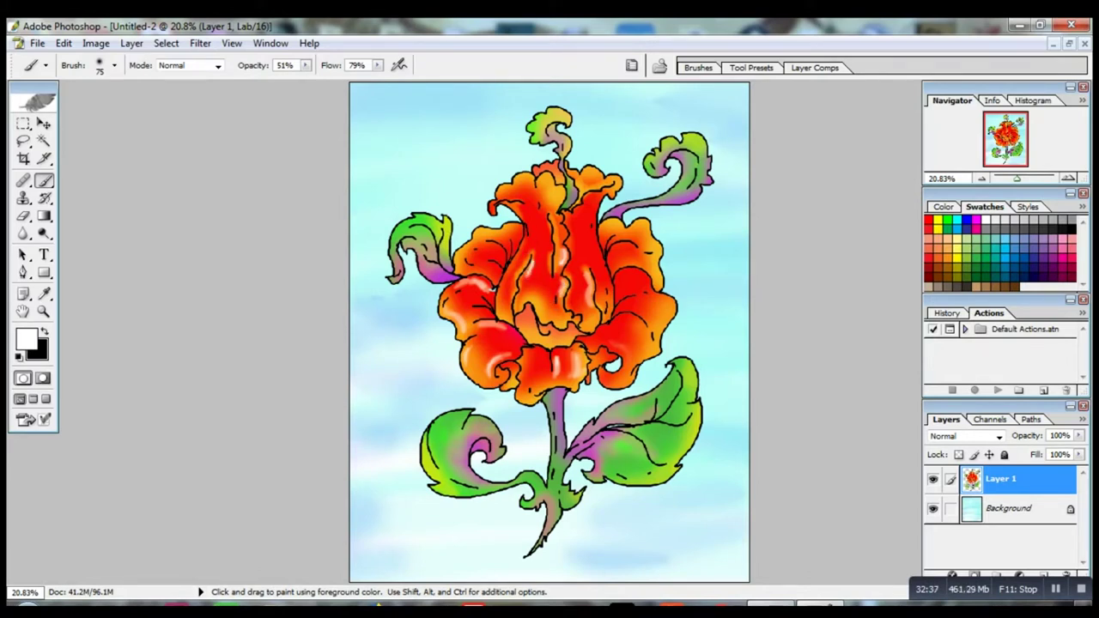
click(305, 66)
drag(304, 81, 301, 81)
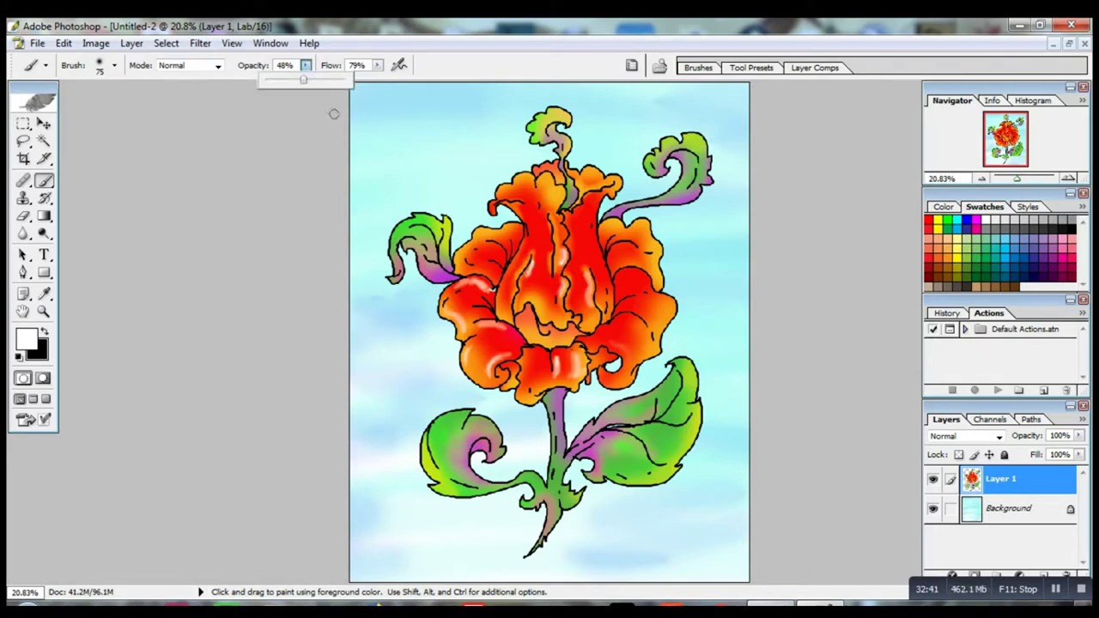
click(527, 245)
drag(526, 245, 503, 284)
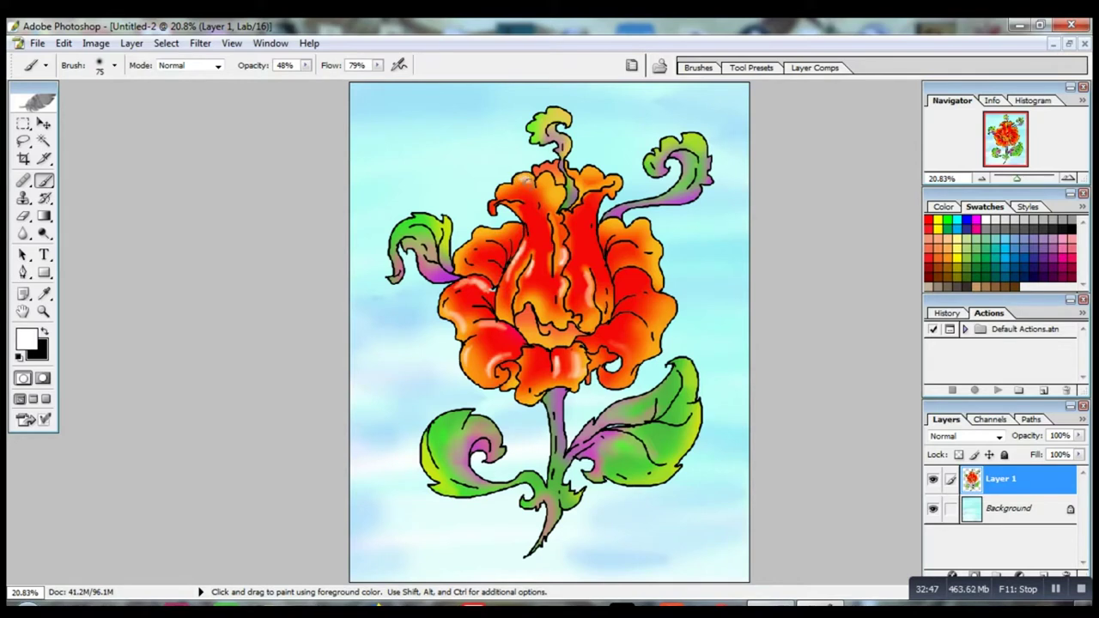
Paint white highlights on the upper and right petals, the upper-right curled leaf and the large lower-right leaf.
mouse_move(548, 187)
mouse_down()
mouse_move(523, 178)
mouse_move(557, 204)
mouse_up()
mouse_move(609, 258)
mouse_down()
mouse_move(635, 252)
mouse_move(642, 294)
mouse_move(664, 317)
mouse_move(613, 337)
mouse_up()
mouse_move(695, 140)
mouse_down()
mouse_move(701, 149)
mouse_move(663, 148)
mouse_up()
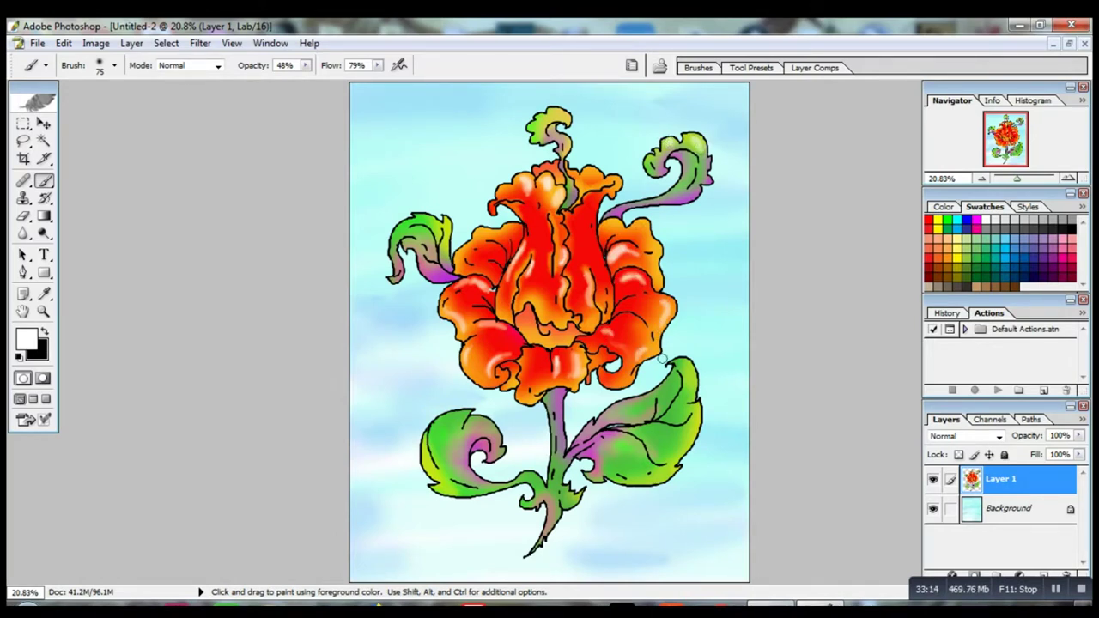
drag(693, 428, 681, 447)
drag(685, 377, 690, 395)
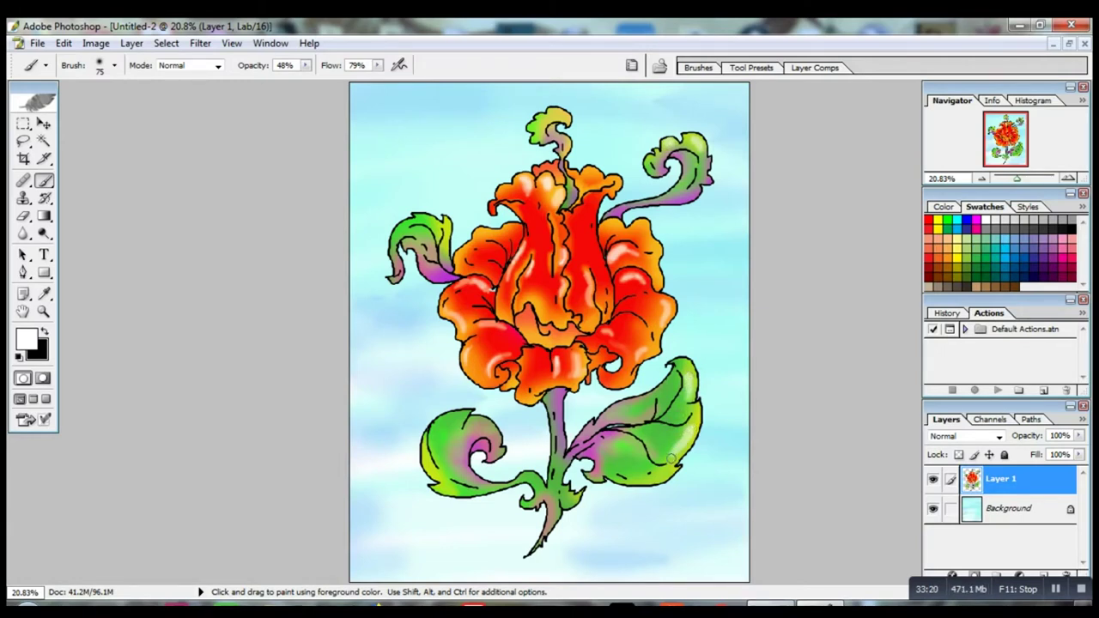
Raise the brush opacity to 50% and highlight the lower-left leaf, the left curled leaf and the upper-left petal.
click(305, 66)
click(457, 436)
mouse_move(456, 419)
mouse_down()
mouse_move(439, 433)
mouse_move(488, 428)
mouse_up()
drag(448, 280, 427, 263)
drag(517, 207, 526, 221)
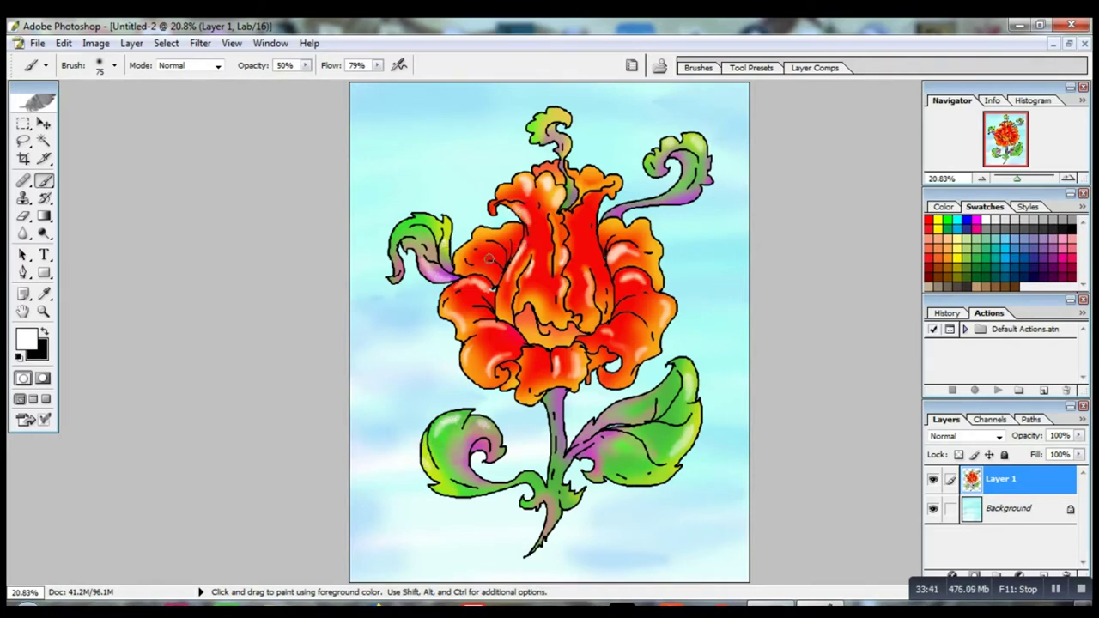
Brush white highlights on the left side petals, the stem and the small petal at the flower's center.
mouse_move(502, 259)
mouse_down()
mouse_move(498, 249)
mouse_move(513, 241)
mouse_move(493, 270)
mouse_move(474, 262)
mouse_up()
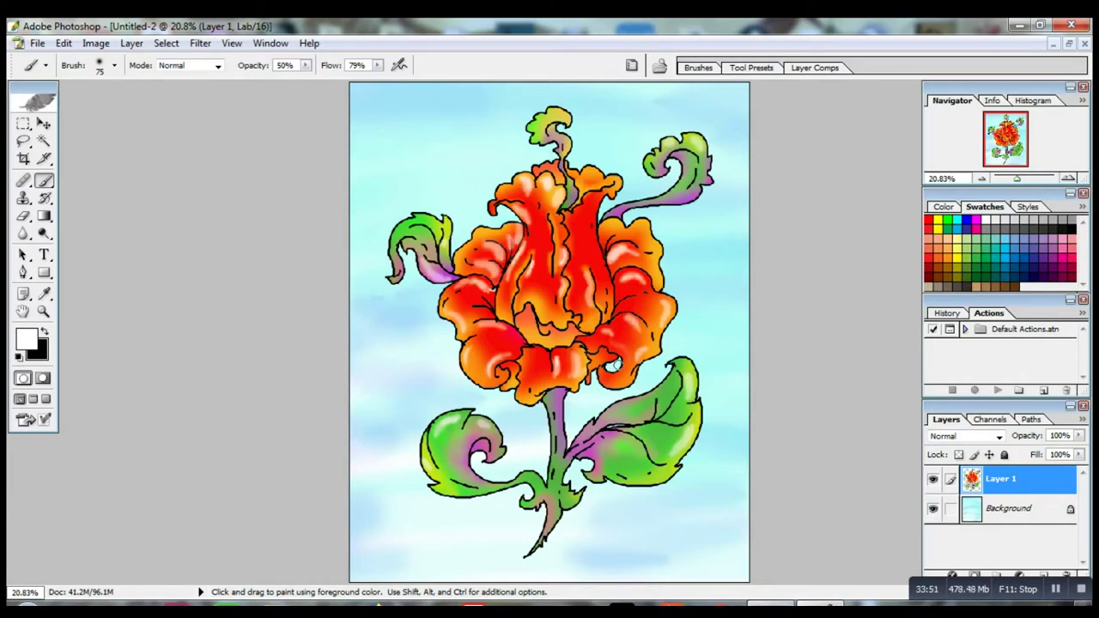
drag(559, 395, 563, 423)
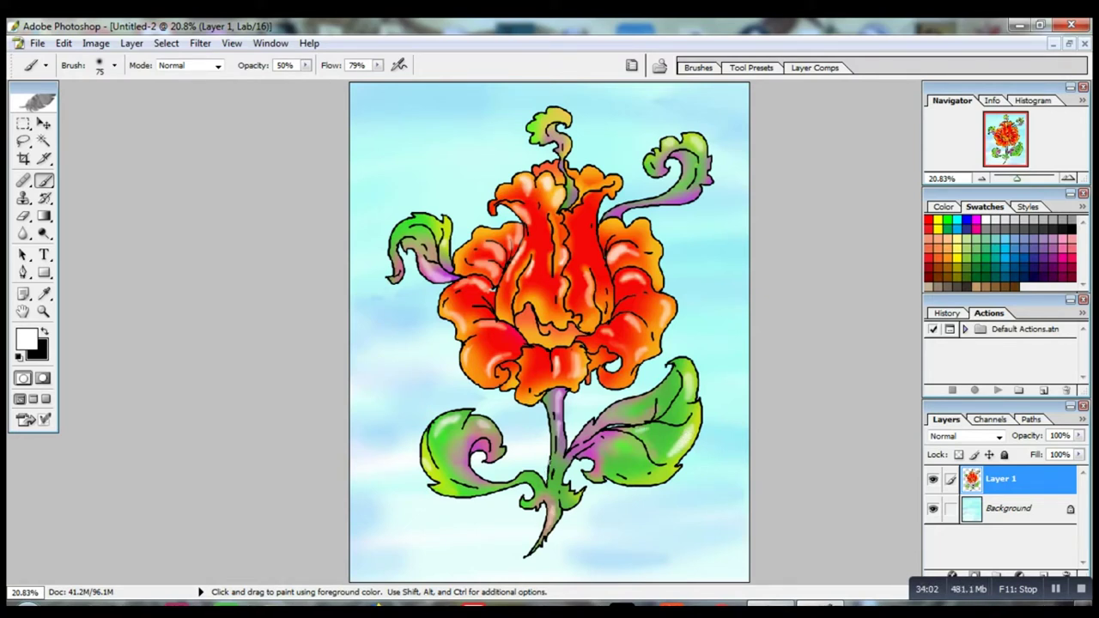
drag(530, 313, 543, 343)
Swap the foreground and background colors and change the foreground color to red for the Brush tool.
click(45, 331)
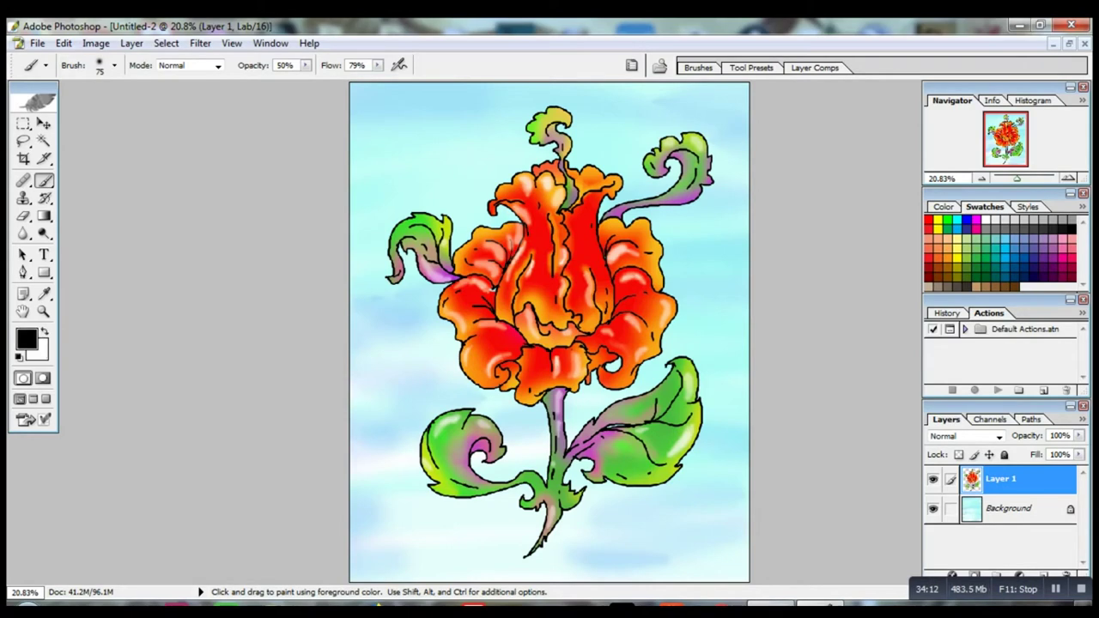
click(27, 339)
click(520, 332)
click(672, 313)
key(b)
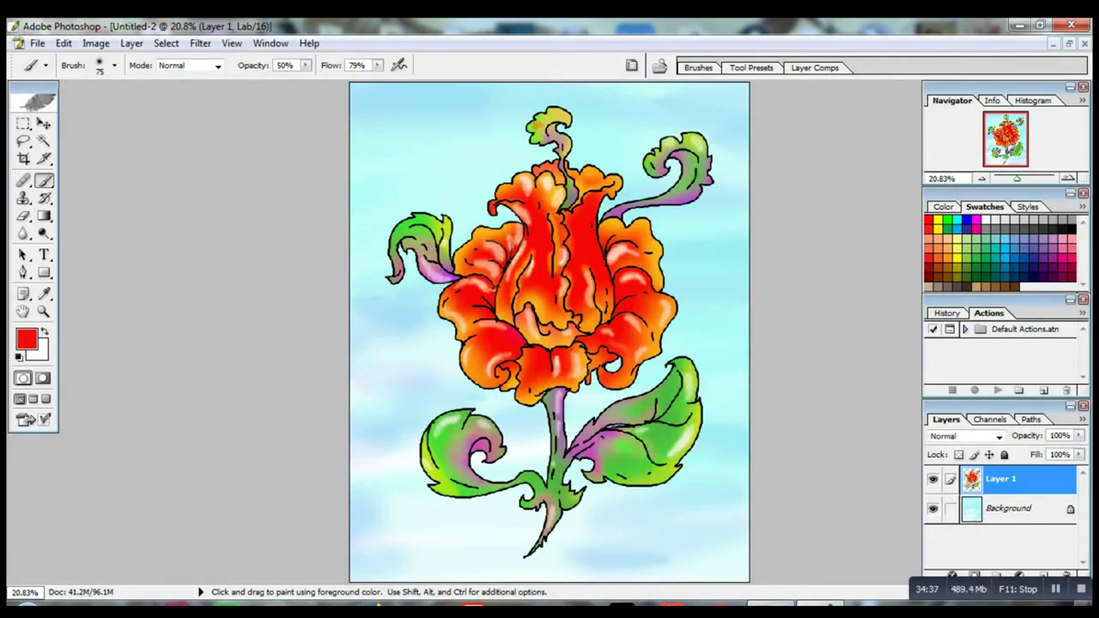
Make white the foreground color again and step back the last two brush strokes.
key(x)
click(64, 43)
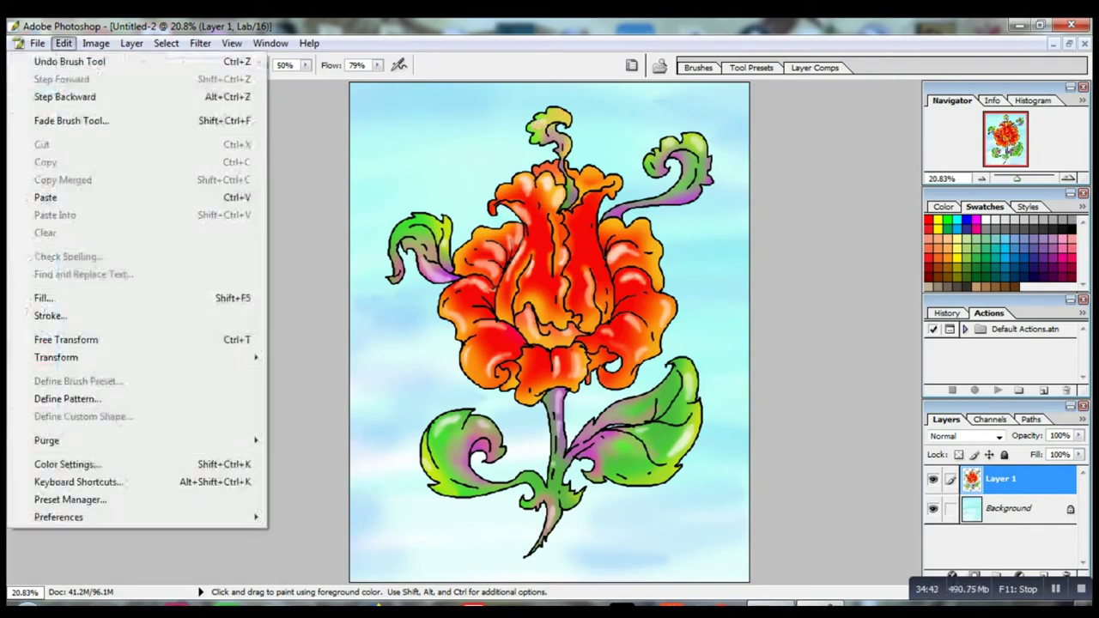
click(64, 96)
click(64, 43)
click(65, 96)
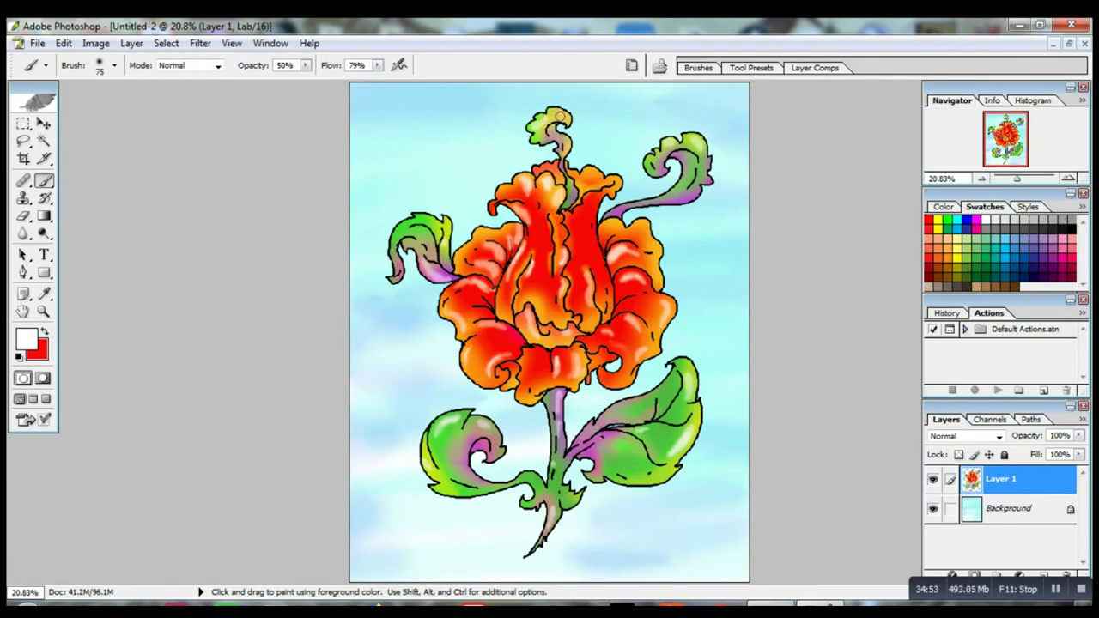
Highlight the top curled leaf in white, raise the brush opacity to 58% and highlight the upper-right petal.
drag(563, 116, 550, 112)
drag(305, 66, 312, 80)
drag(589, 177, 598, 258)
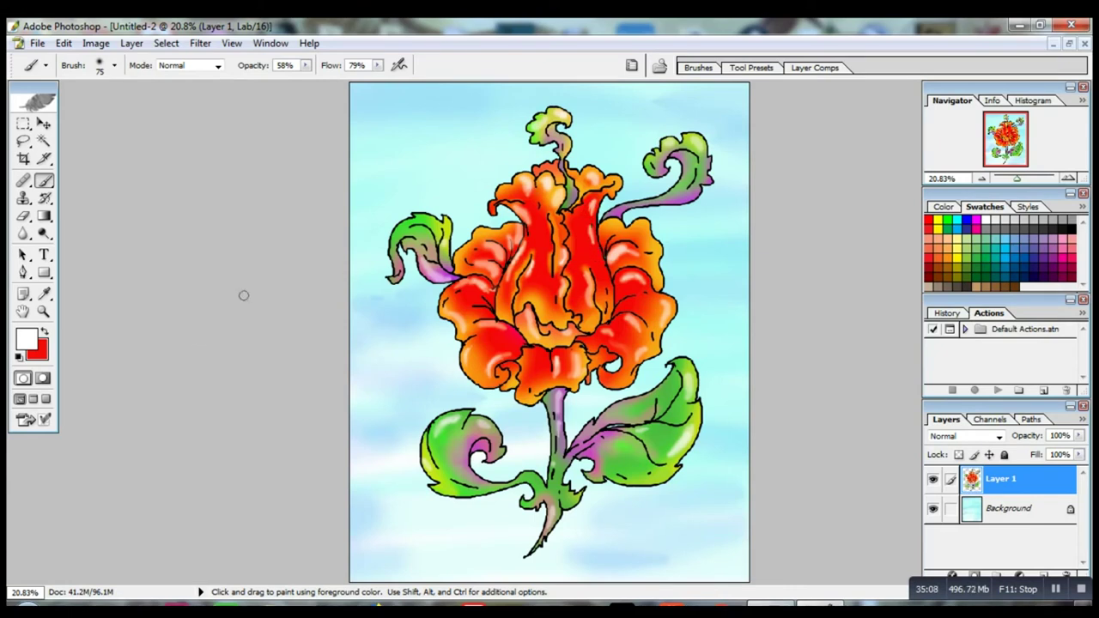
Paint white highlights on the left and upper-right curled leaves, the lower-left leaf edge and the lower-right petal curl.
mouse_move(437, 229)
mouse_down()
mouse_move(428, 219)
mouse_move(392, 247)
mouse_up()
mouse_move(690, 169)
mouse_down()
mouse_move(681, 184)
mouse_move(669, 148)
mouse_up()
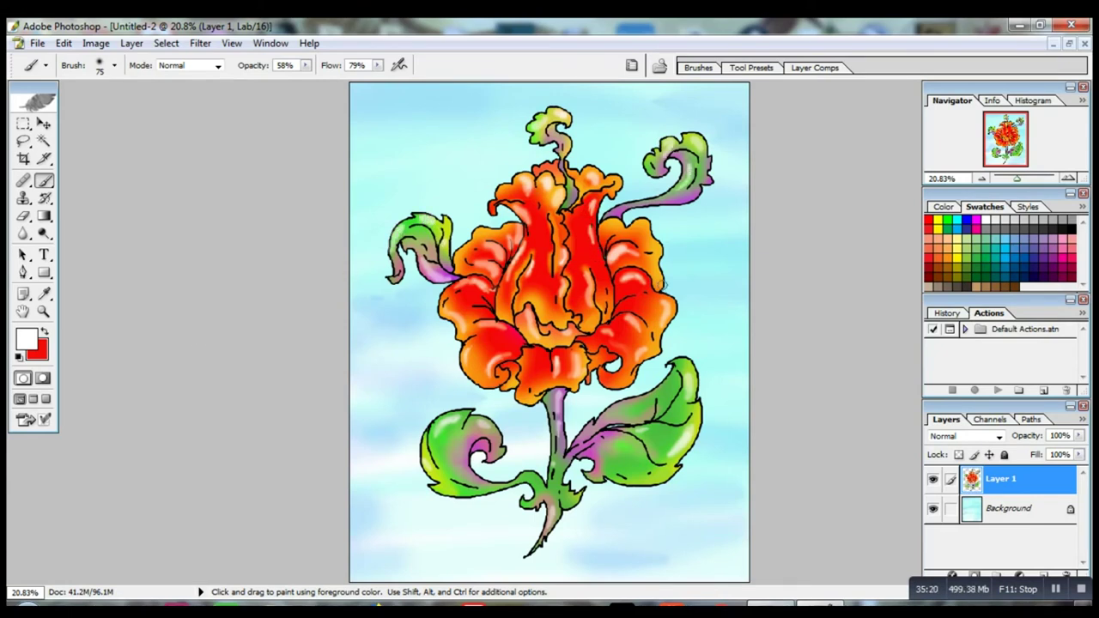
drag(428, 464, 440, 474)
mouse_move(606, 363)
mouse_down()
mouse_move(609, 355)
mouse_move(599, 360)
mouse_up()
drag(607, 381, 615, 382)
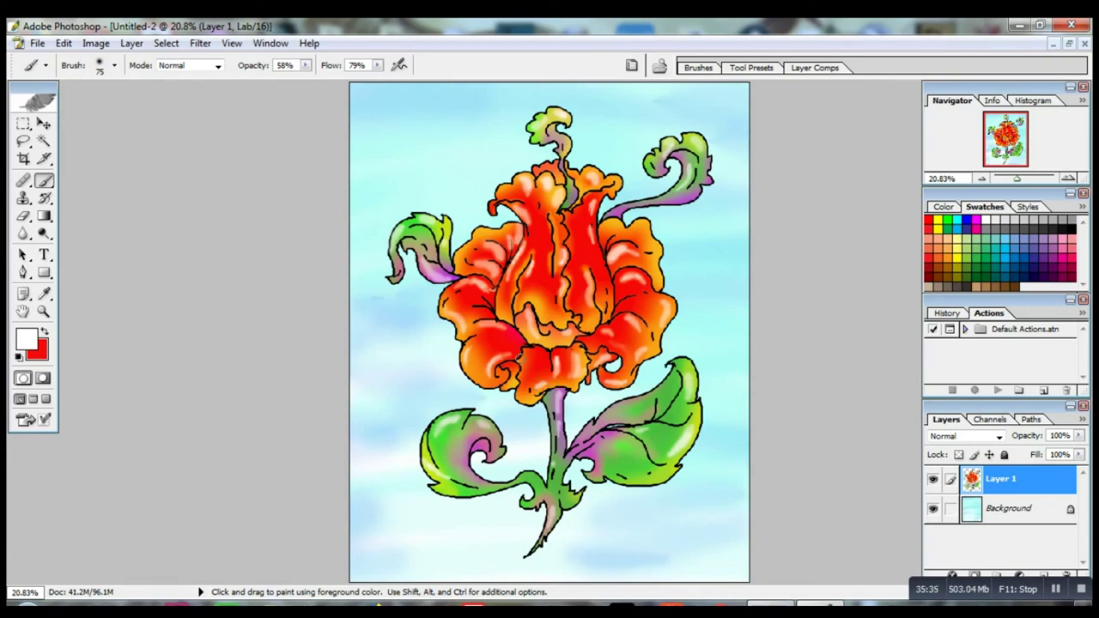